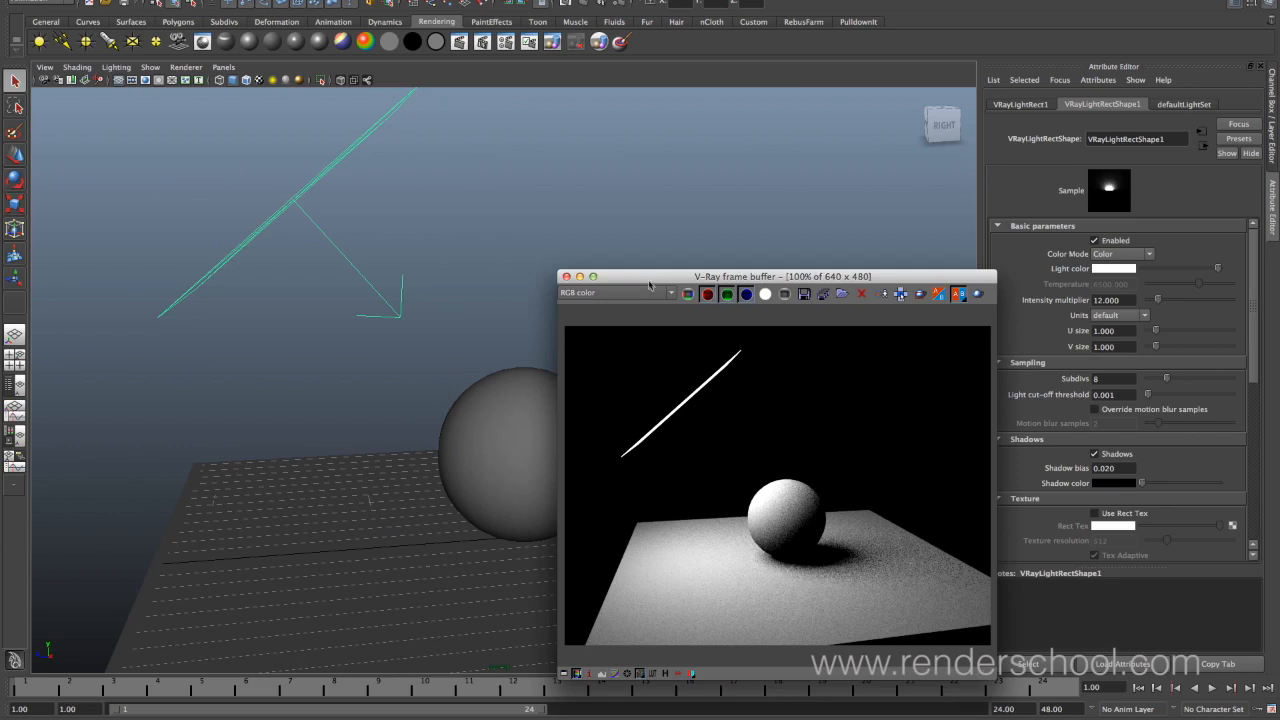
alt+drag(456, 362, 423, 420)
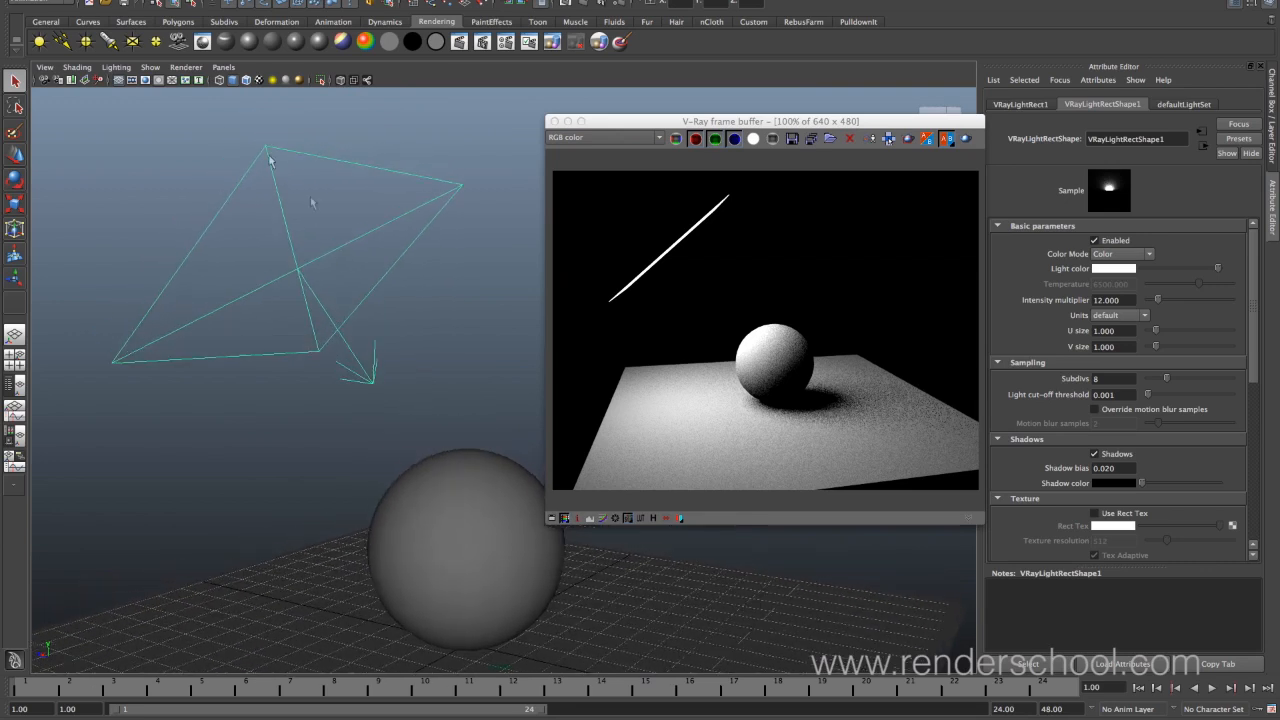
click(186, 1)
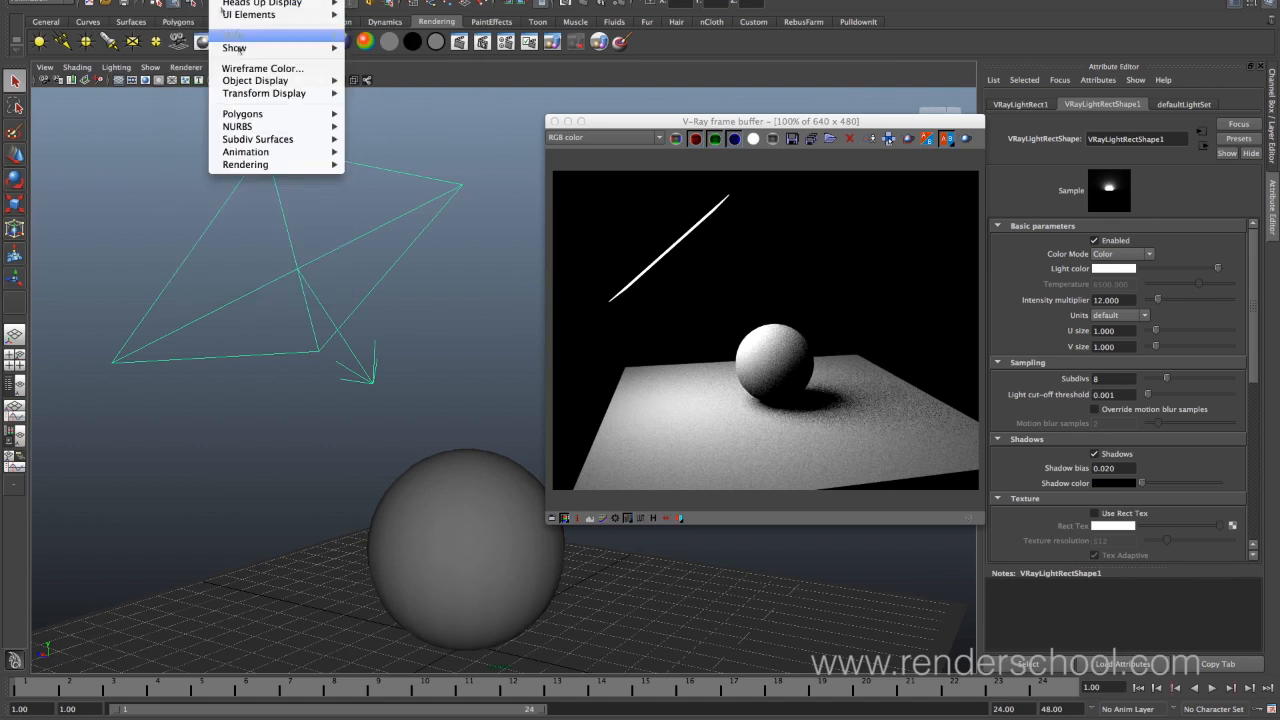
mouse_move(213, 45)
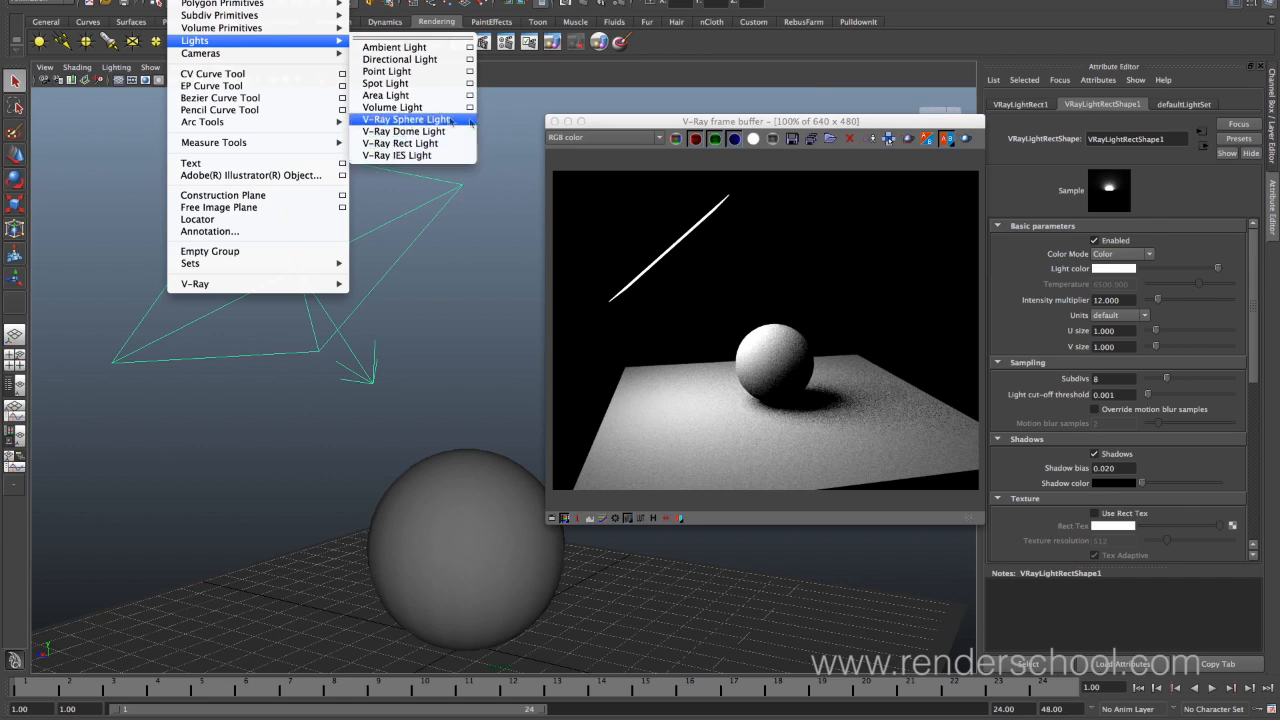
click(602, 130)
alt+drag(408, 343, 340, 234)
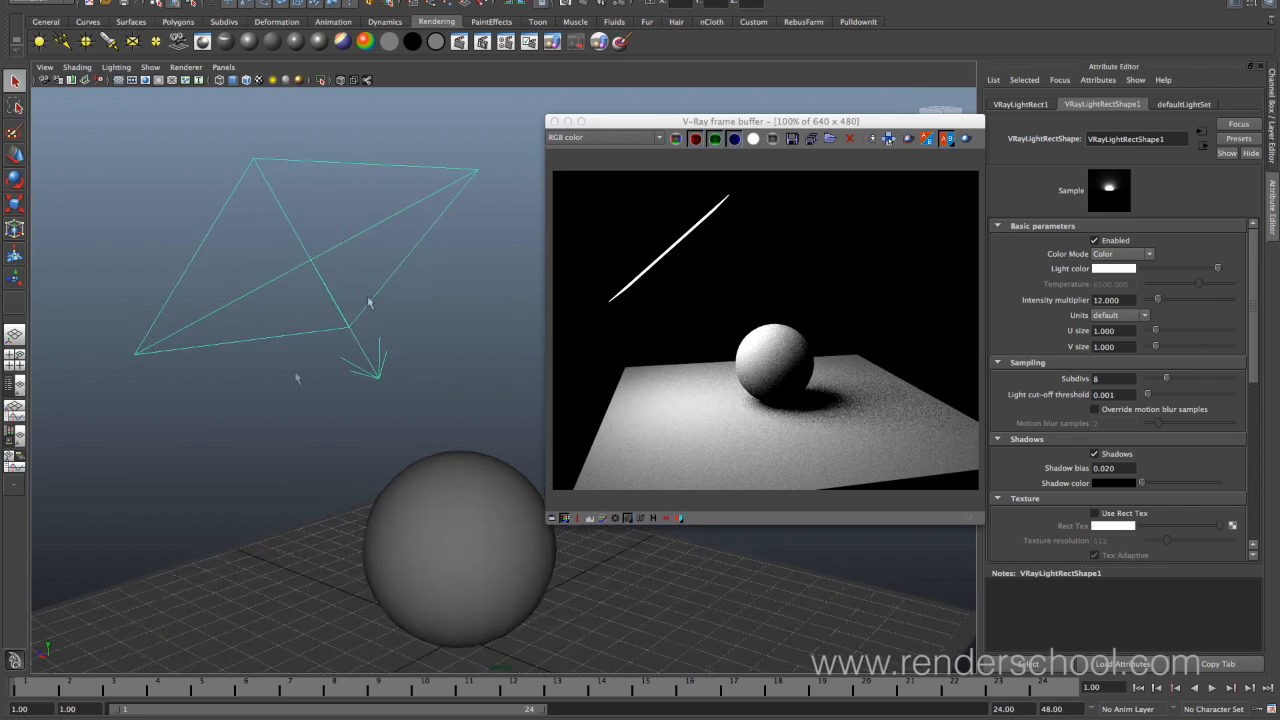
alt+drag(367, 340, 401, 259)
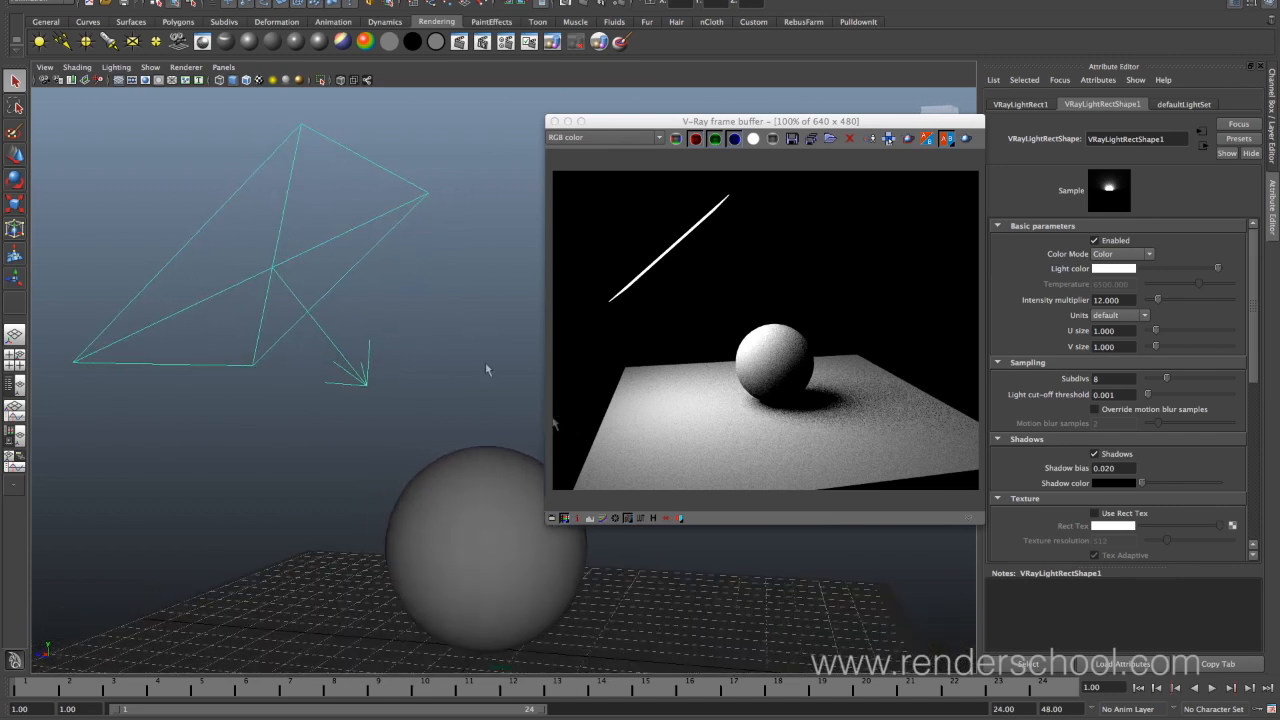
alt+drag(448, 412, 369, 393)
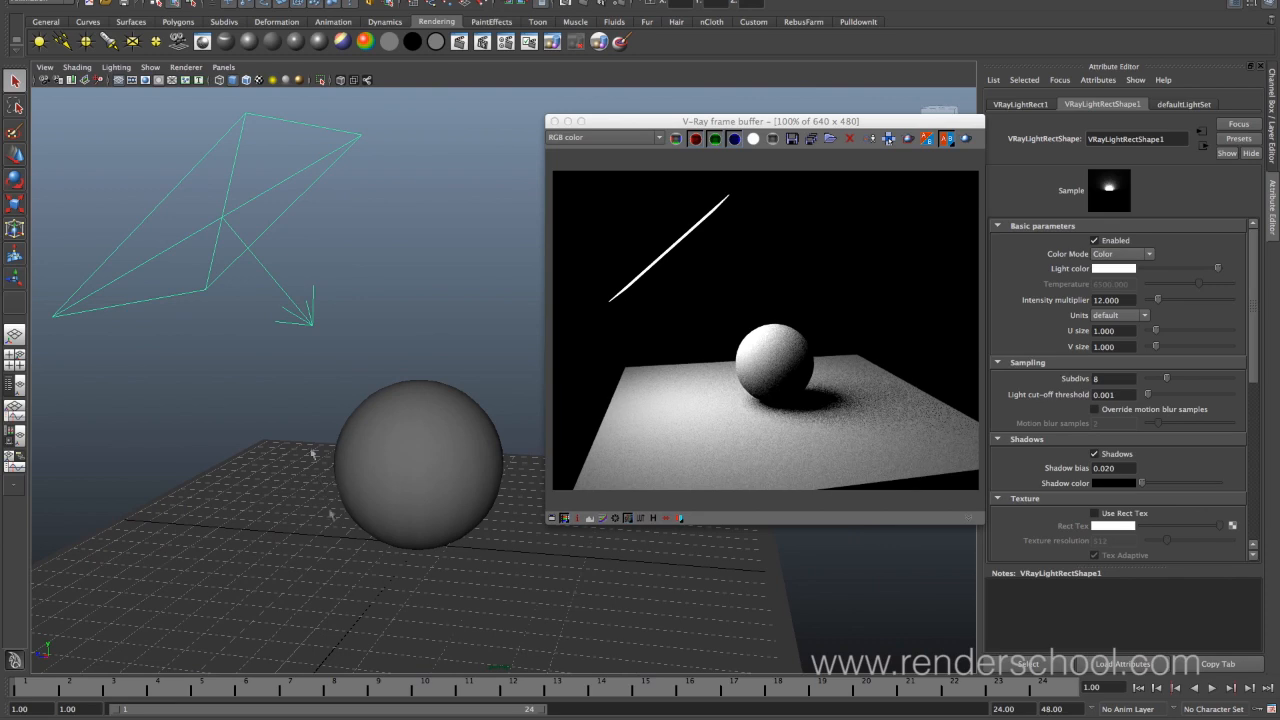
Scale the V-Ray rectangle light up uniformly to several times its size and render the sphere scene.
alt+middle_drag(288, 268, 353, 343)
key(e)
key(r)
drag(284, 262, 310, 240)
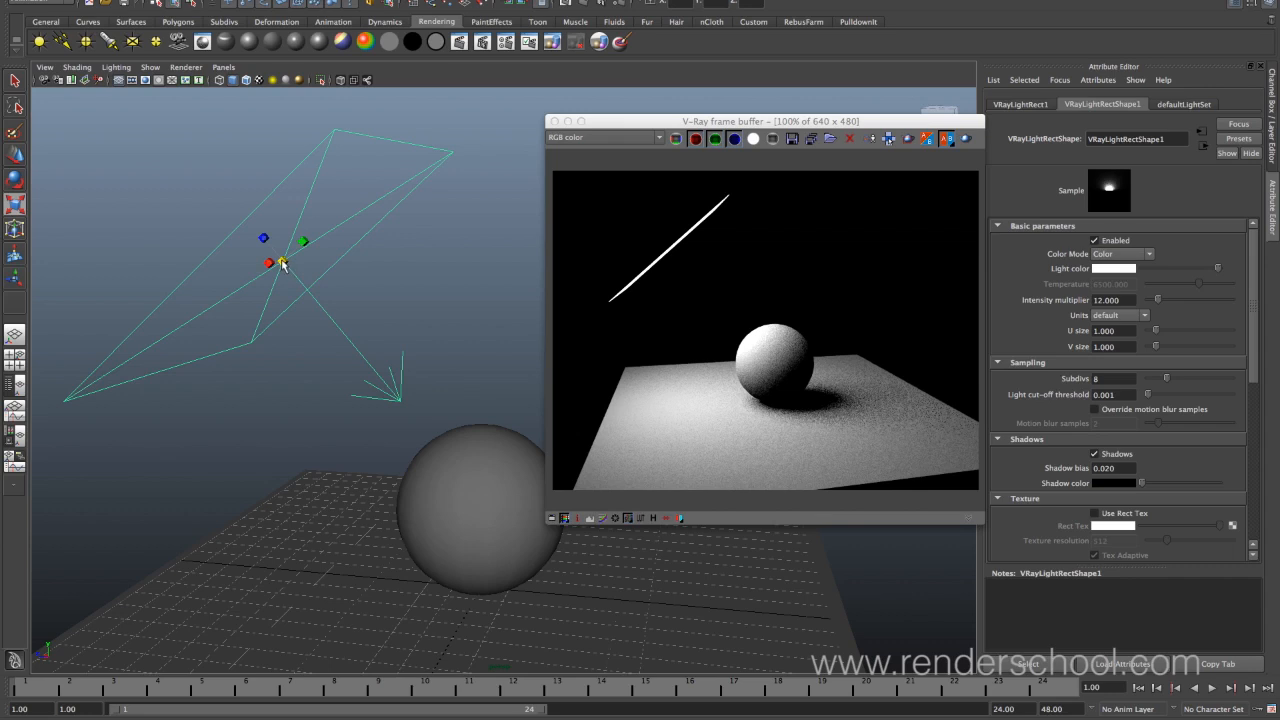
drag(284, 262, 628, 202)
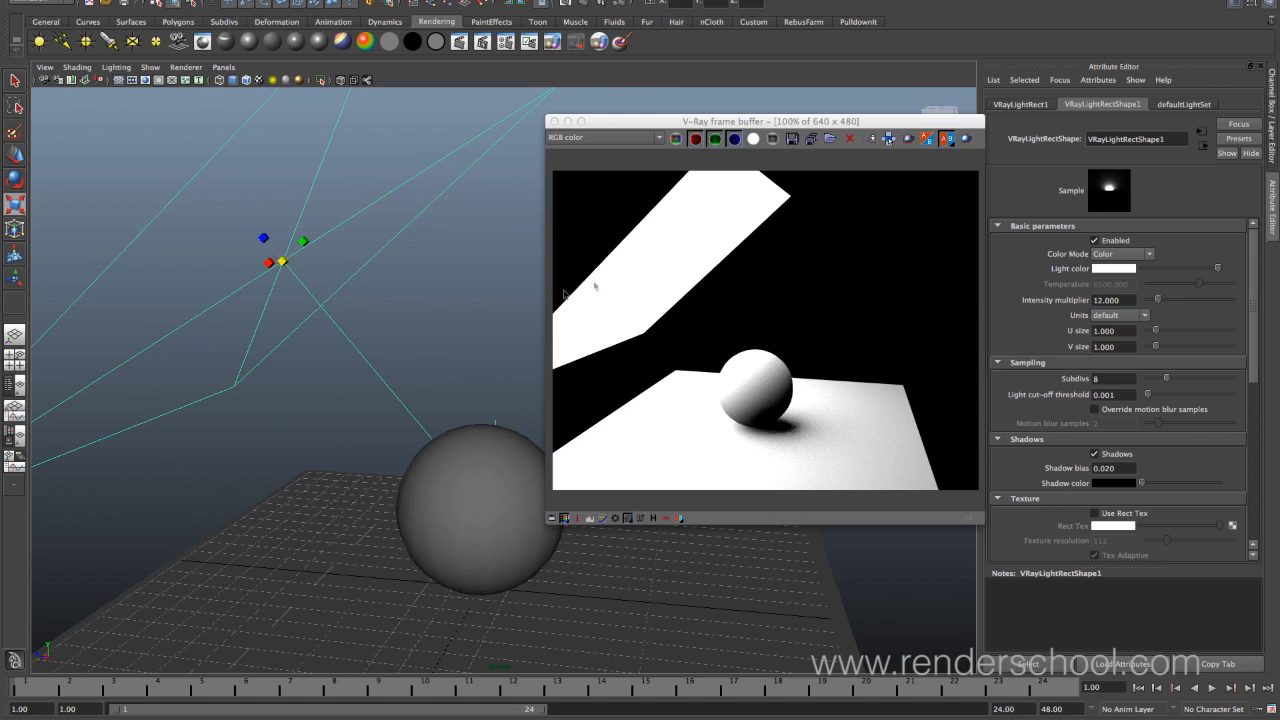
Scale the rectangle light down again, narrow it along one axis into a thin strip, and re-render.
drag(283, 262, 204, 334)
drag(275, 265, 283, 263)
click(966, 138)
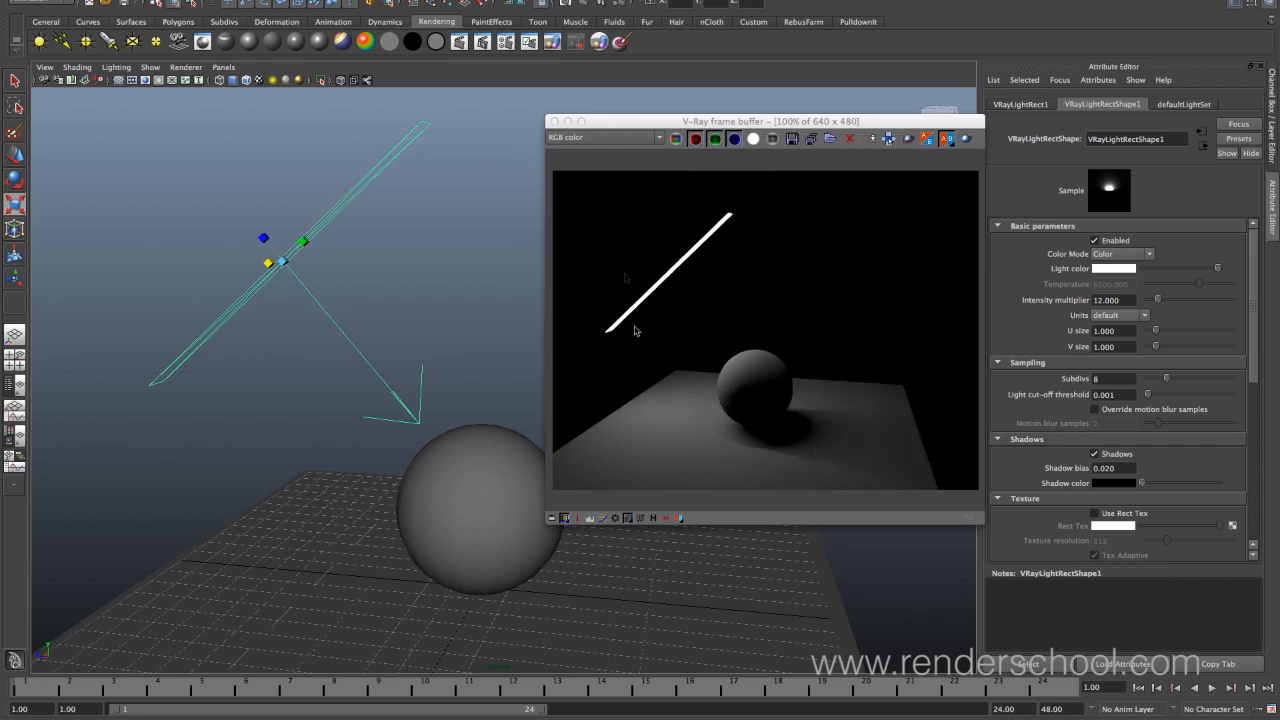
Widen the strip-shaped rectangle light back to roughly its original proportions and adjust its overall scale.
drag(268, 265, 139, 283)
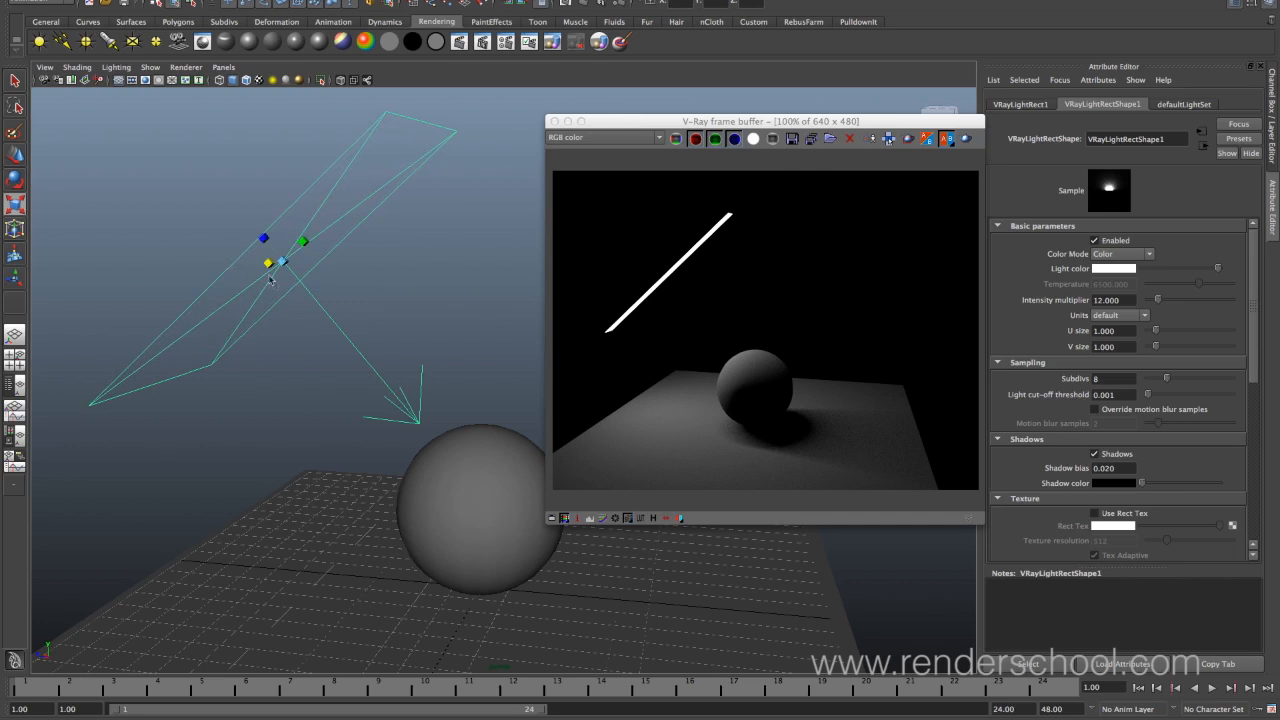
mouse_move(278, 264)
mouse_down()
mouse_move(245, 266)
mouse_move(282, 275)
mouse_move(267, 281)
mouse_up()
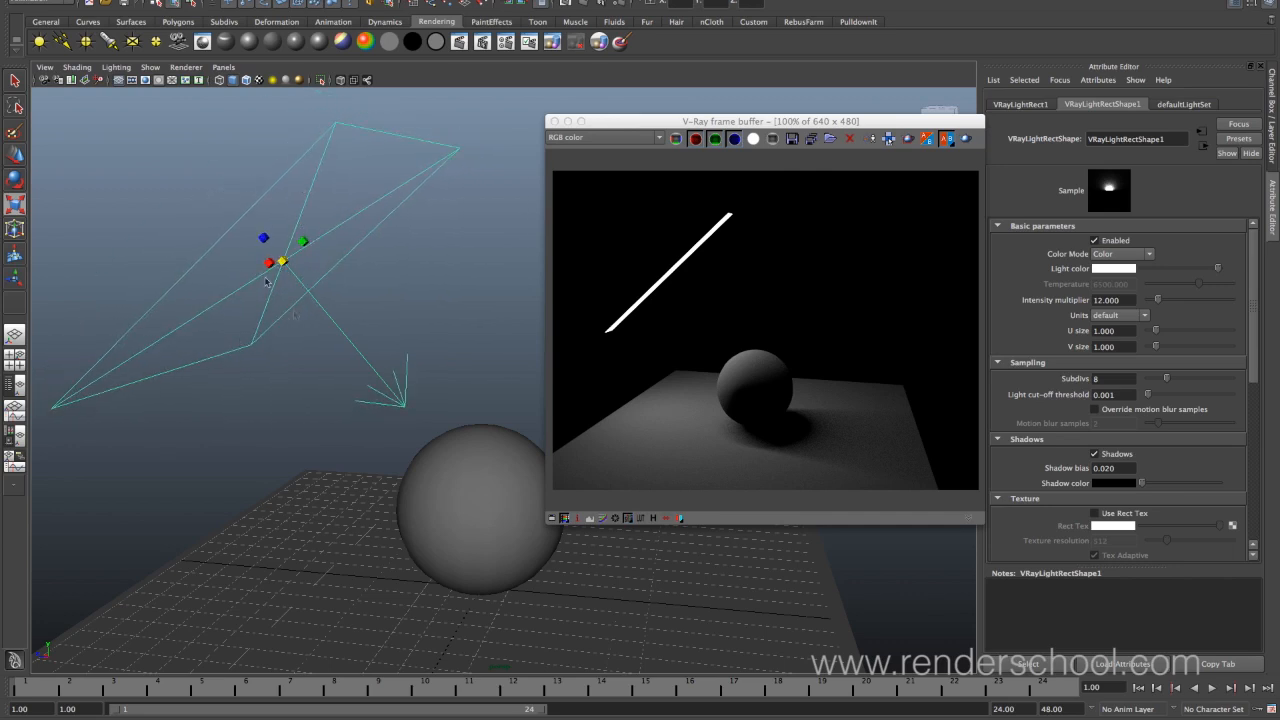
alt+drag(362, 298, 364, 346)
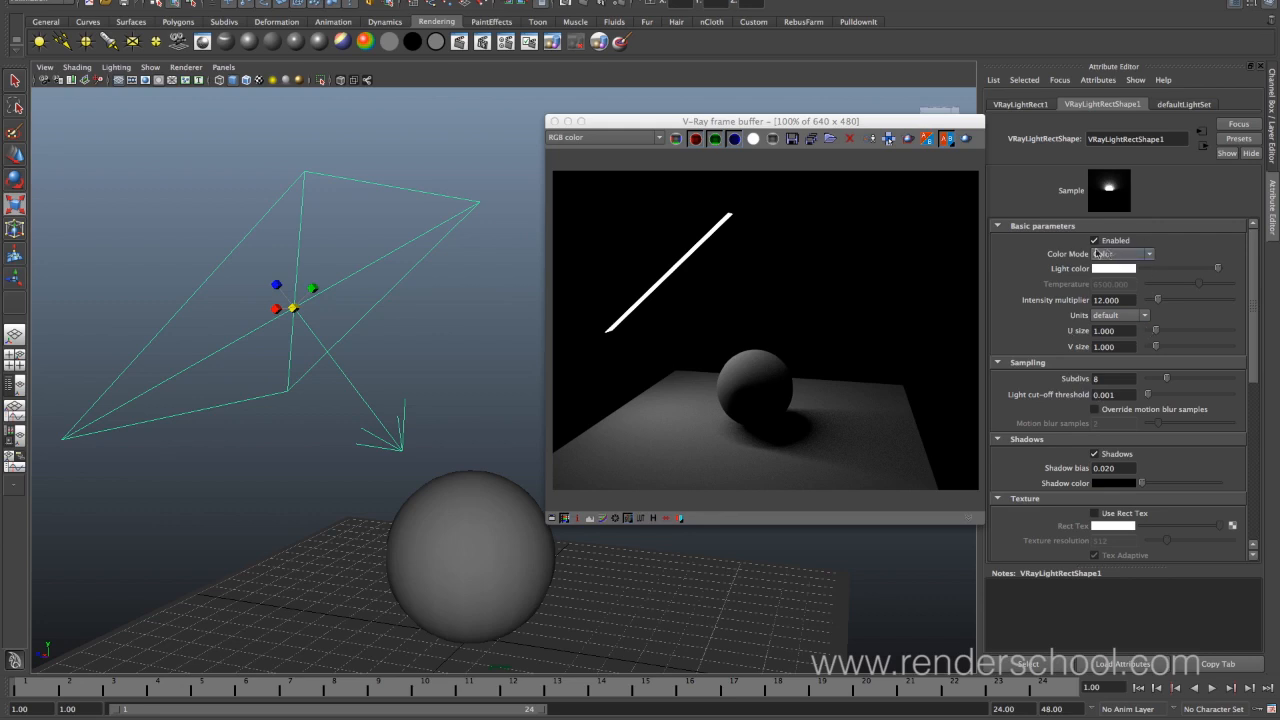
Switch the rectangle light's color mode to Temperature, set the temperature to about 5104, and render.
click(1127, 242)
click(1128, 245)
click(1146, 254)
click(1140, 272)
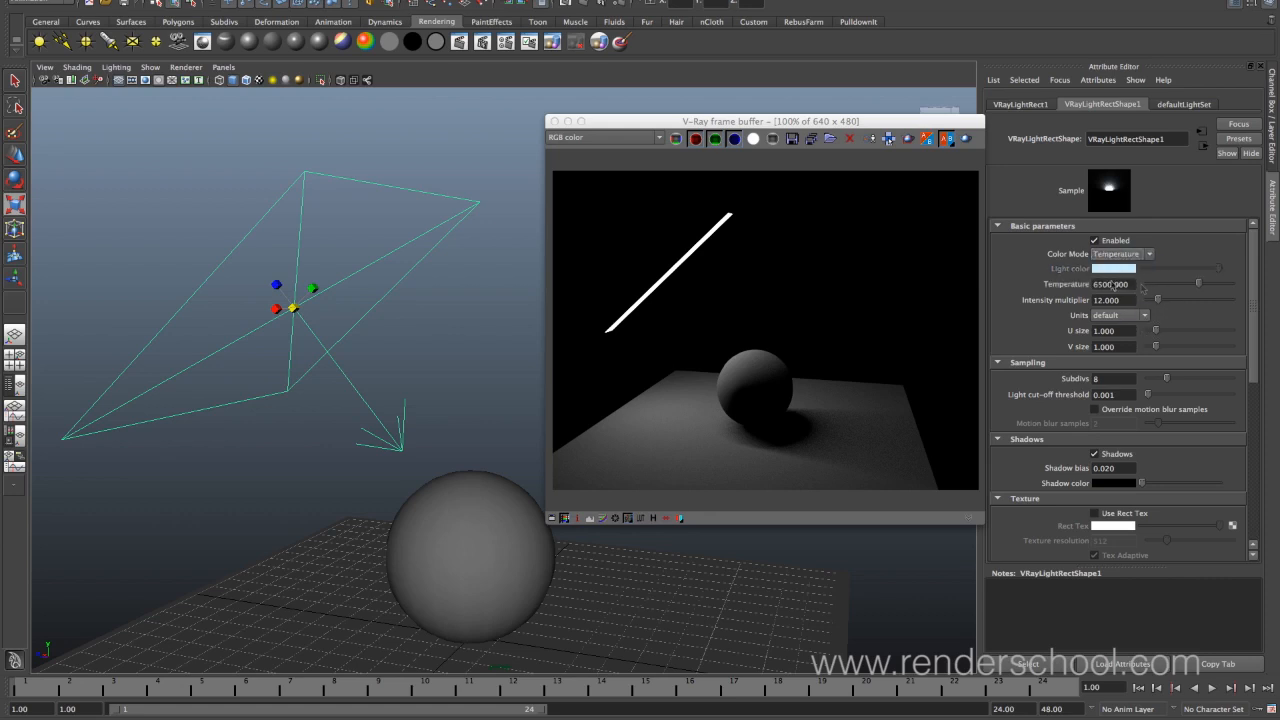
mouse_move(1199, 285)
mouse_down()
mouse_move(1178, 285)
mouse_move(1201, 288)
mouse_move(1189, 289)
mouse_up()
click(965, 139)
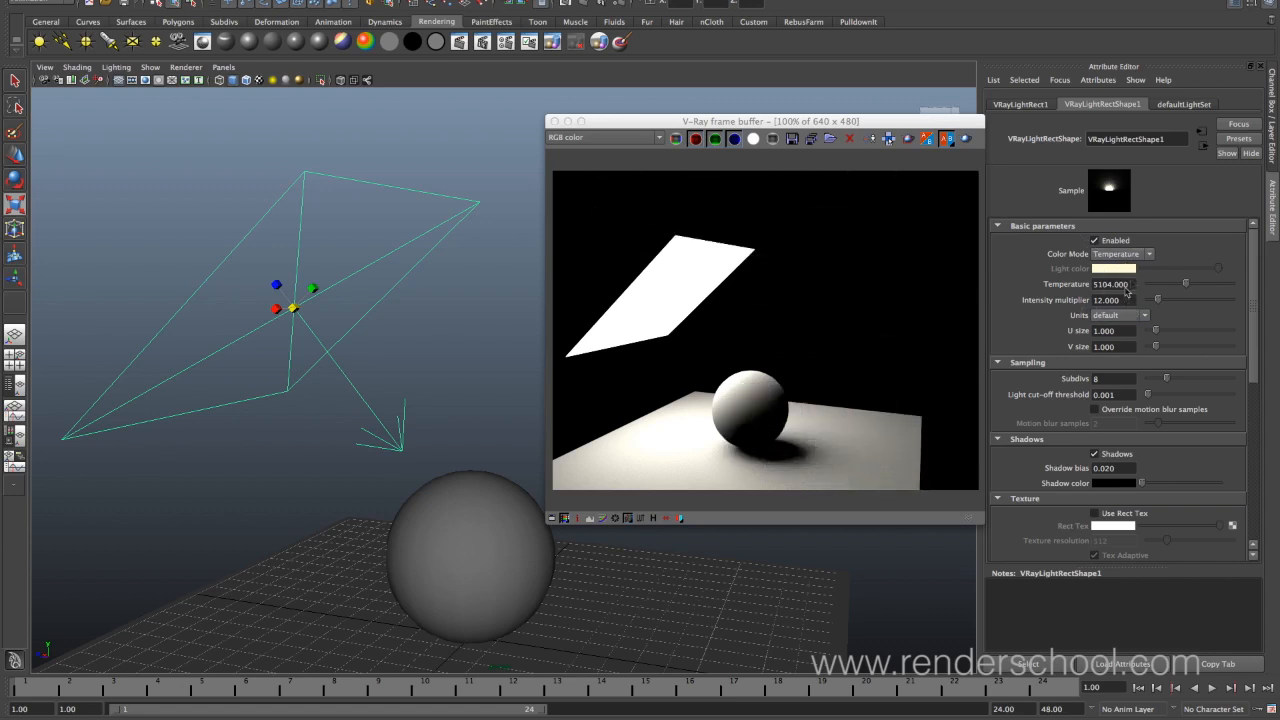
Set the light's temperature to about 6832 and its intensity multiplier to 6.4, rendering after each change.
drag(1187, 290, 1208, 297)
mouse_move(1203, 294)
mouse_down()
mouse_move(1226, 290)
mouse_move(1152, 292)
mouse_move(1223, 292)
mouse_move(1160, 294)
mouse_move(1213, 297)
mouse_move(1201, 294)
mouse_up()
click(964, 139)
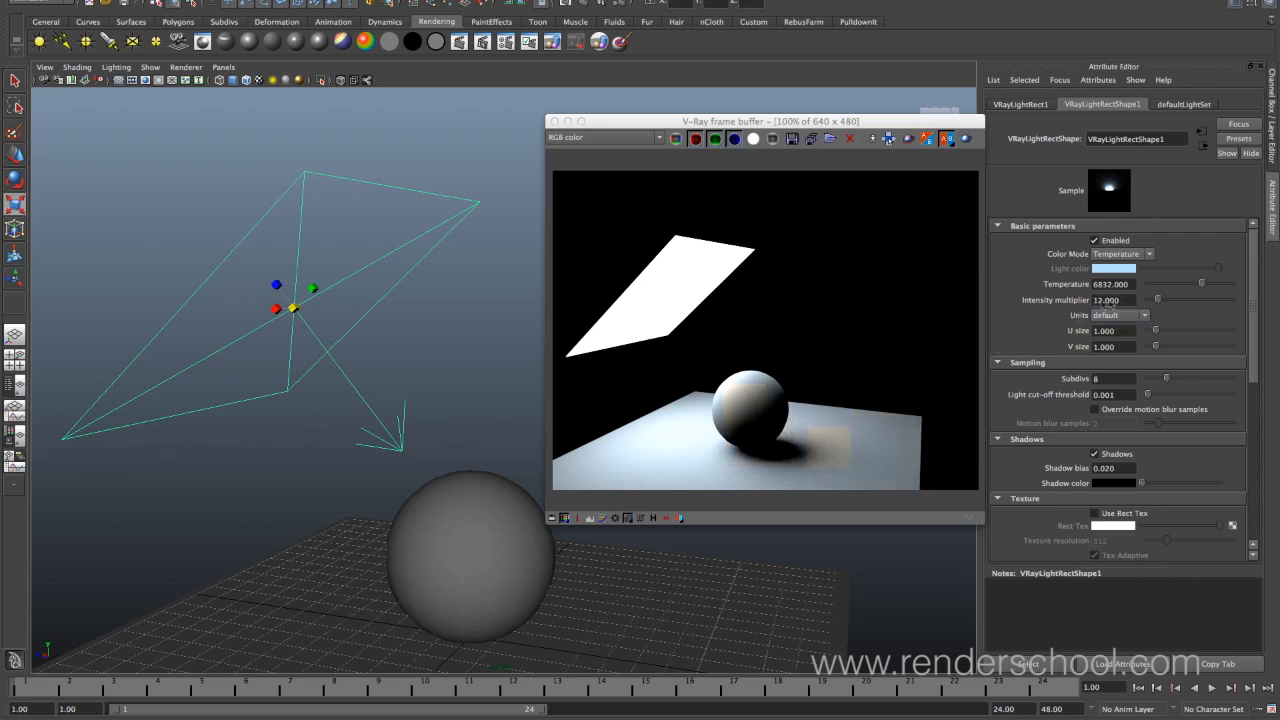
mouse_move(1158, 303)
mouse_down()
mouse_move(1190, 308)
mouse_move(1156, 307)
mouse_up()
click(965, 141)
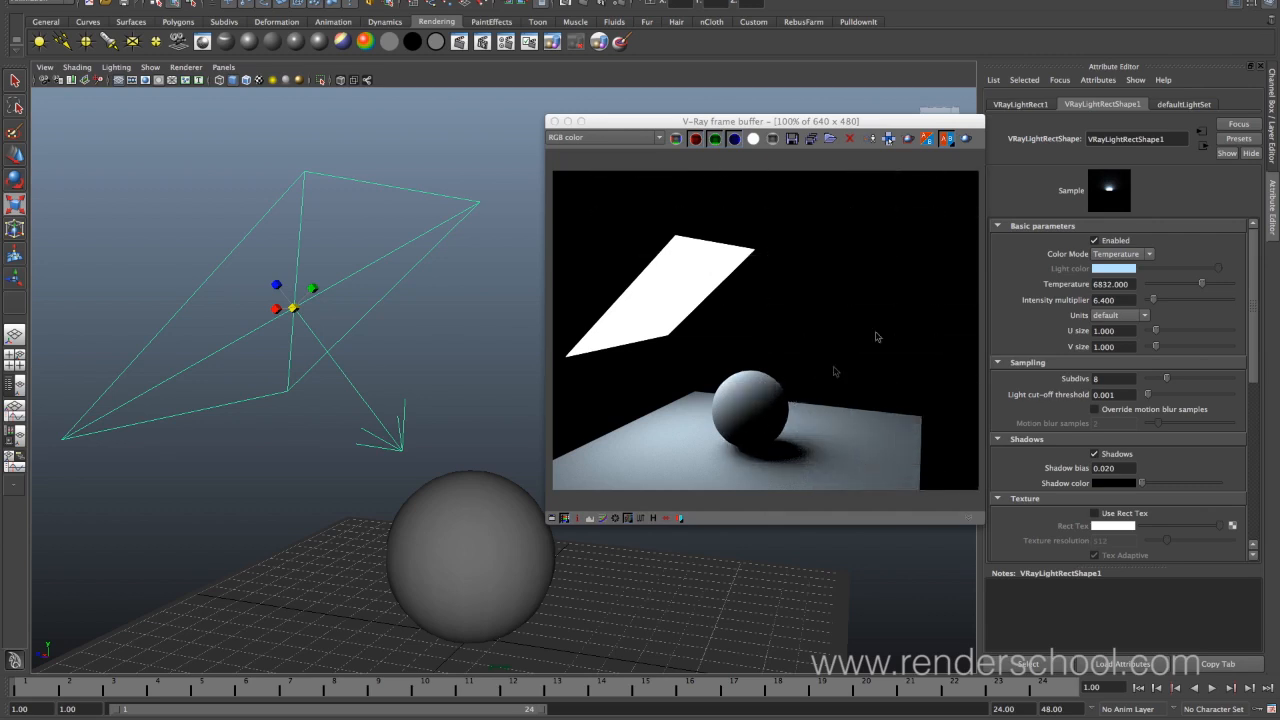
Review the available intensity units, keep the default, and increase the light's U size to 1.44.
click(1138, 317)
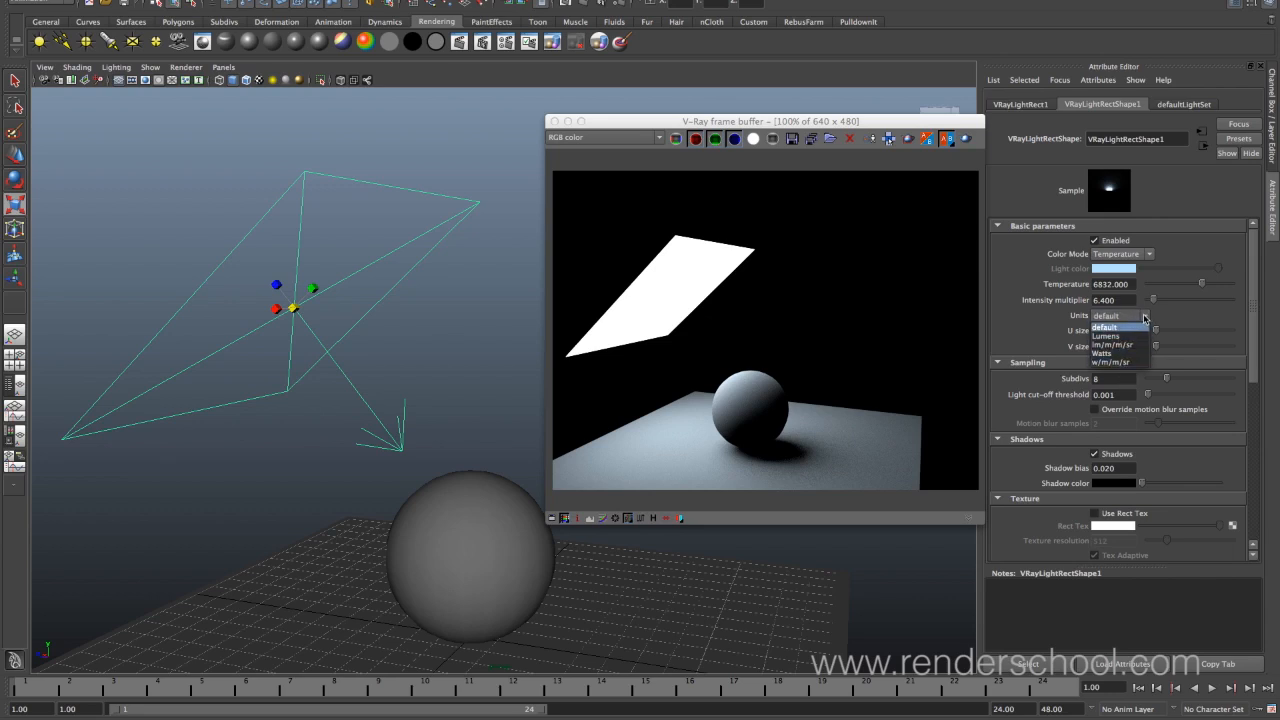
click(1146, 319)
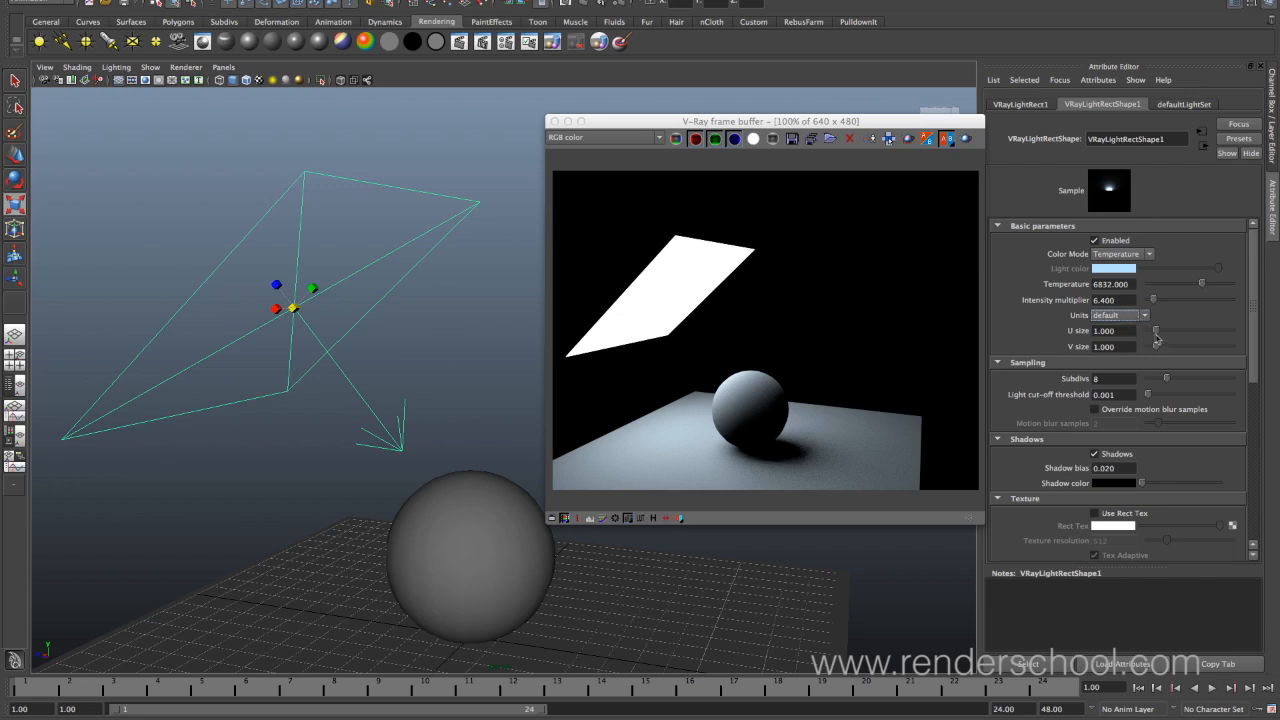
mouse_move(1168, 338)
mouse_down()
mouse_move(1153, 334)
mouse_move(1167, 336)
mouse_move(1157, 316)
mouse_up()
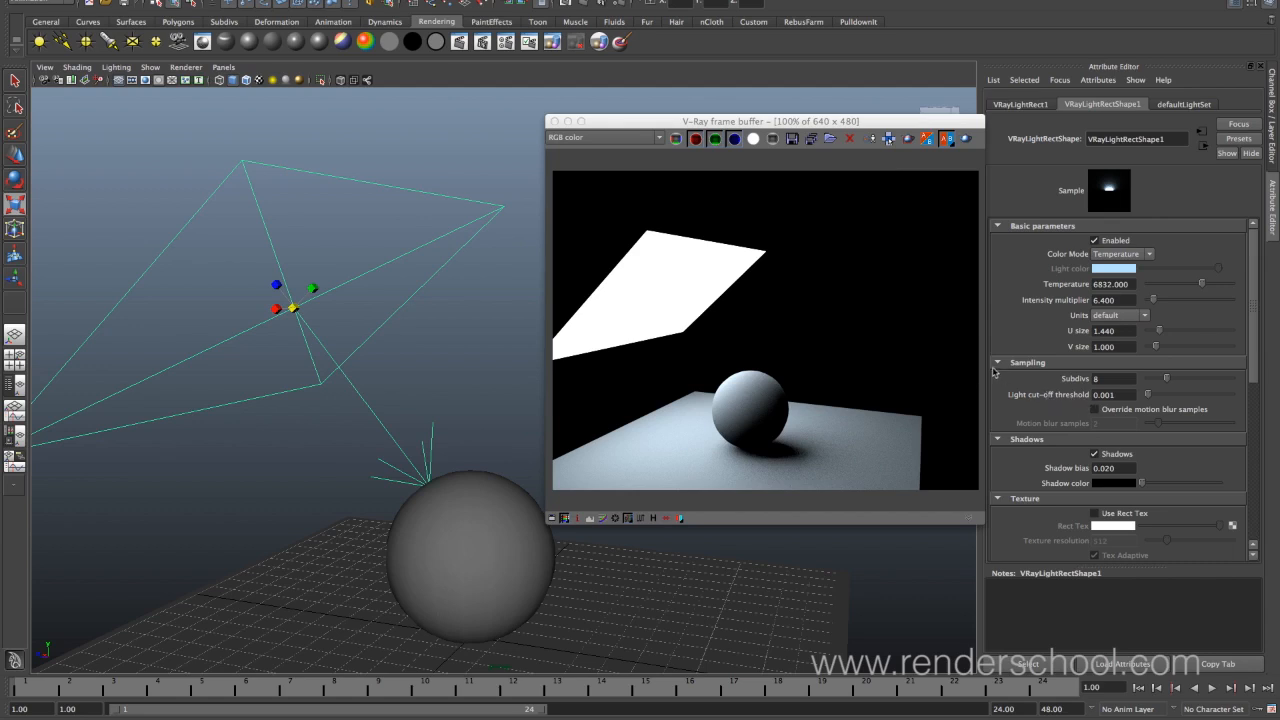
Set the light's sampling subdivisions to 32 and re-render the scene.
click(1040, 229)
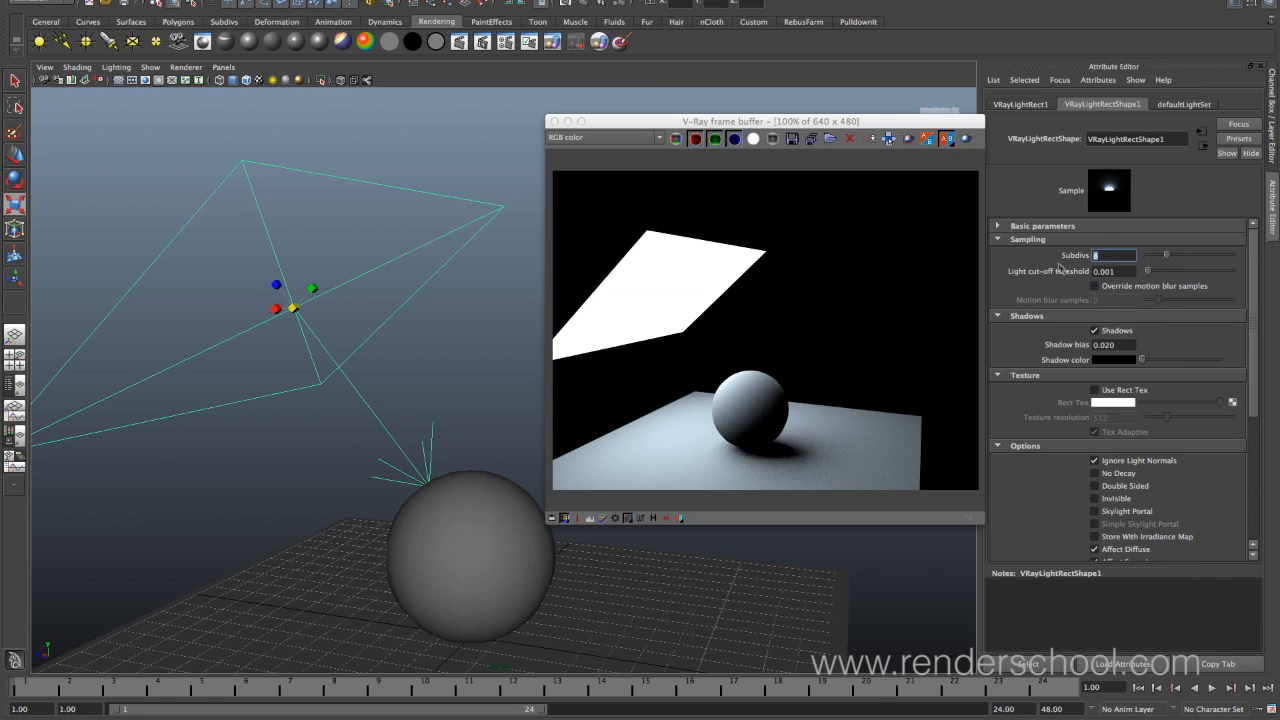
text(32)
key(Return)
click(963, 138)
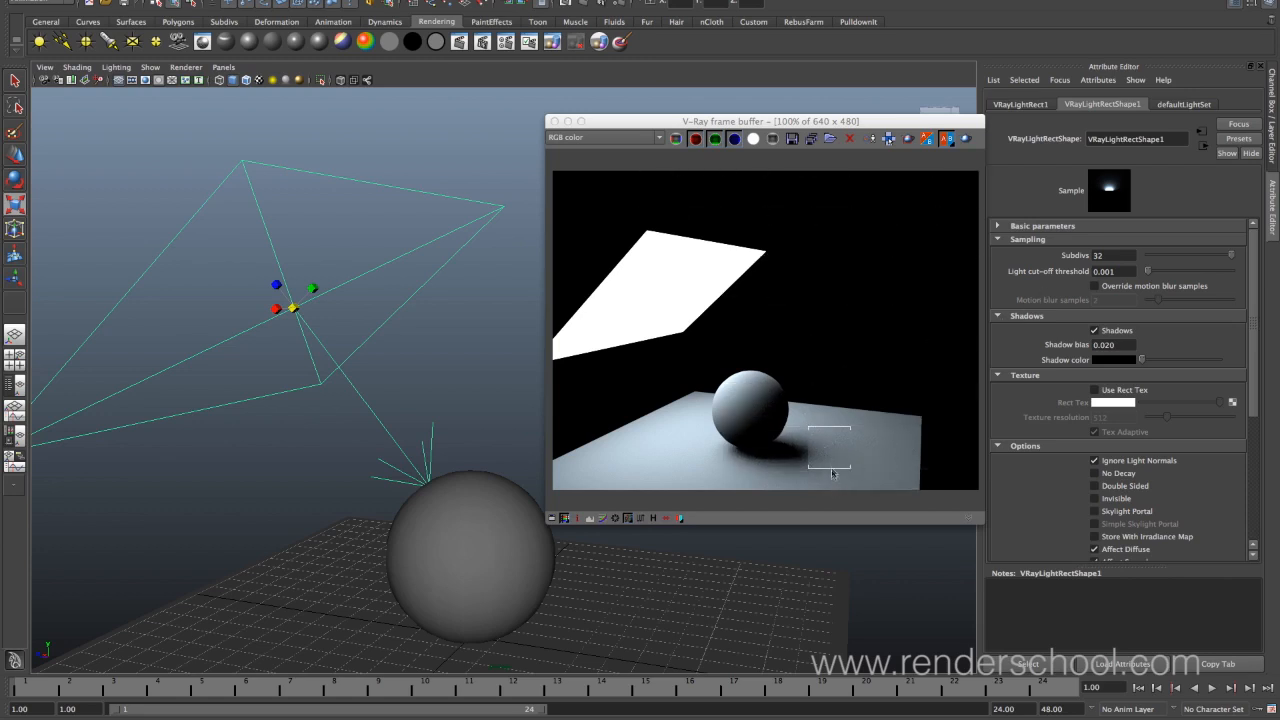
Set the light's sampling subdivisions to 8, and switch the motion blur samples override on and off again.
click(1112, 256)
text(8)
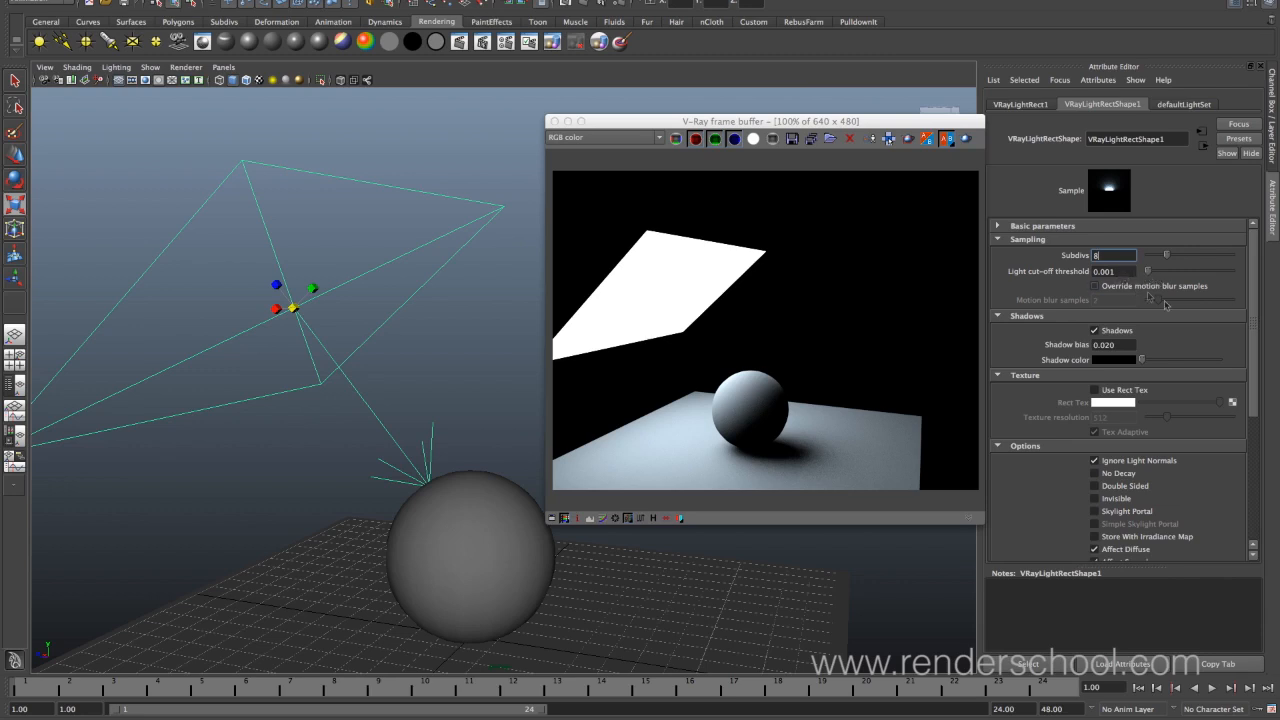
click(1122, 289)
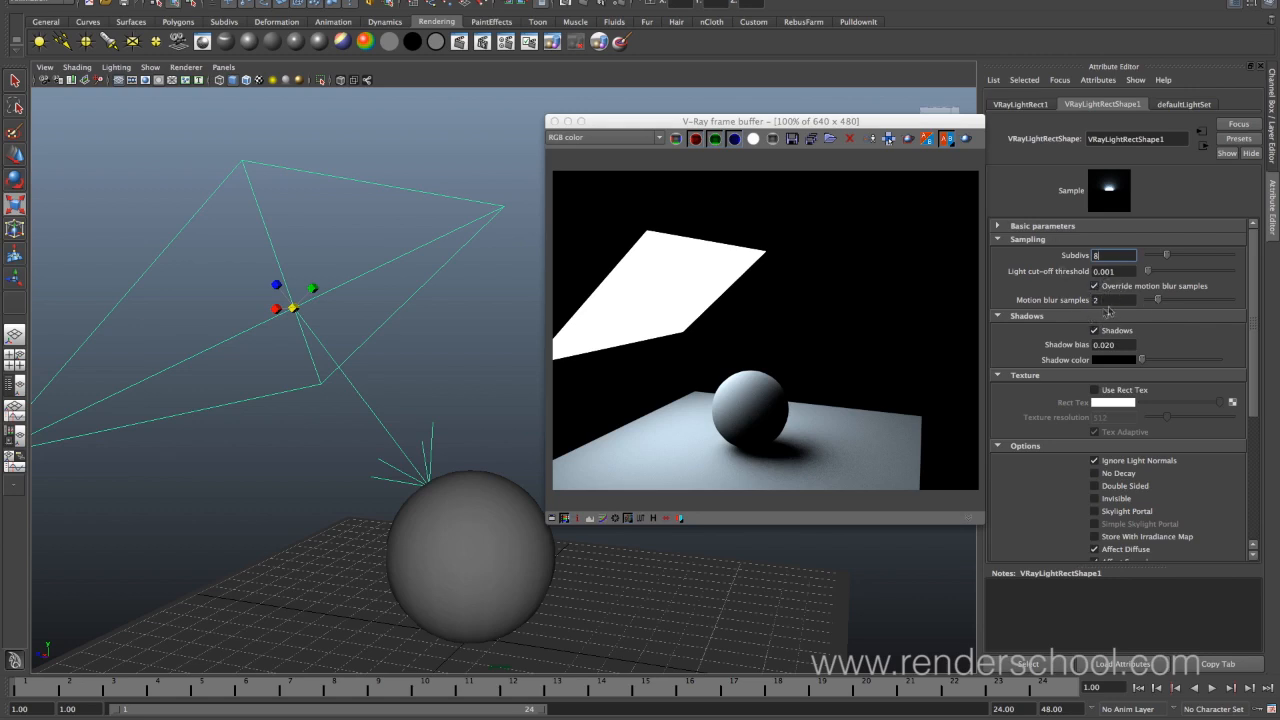
click(1114, 287)
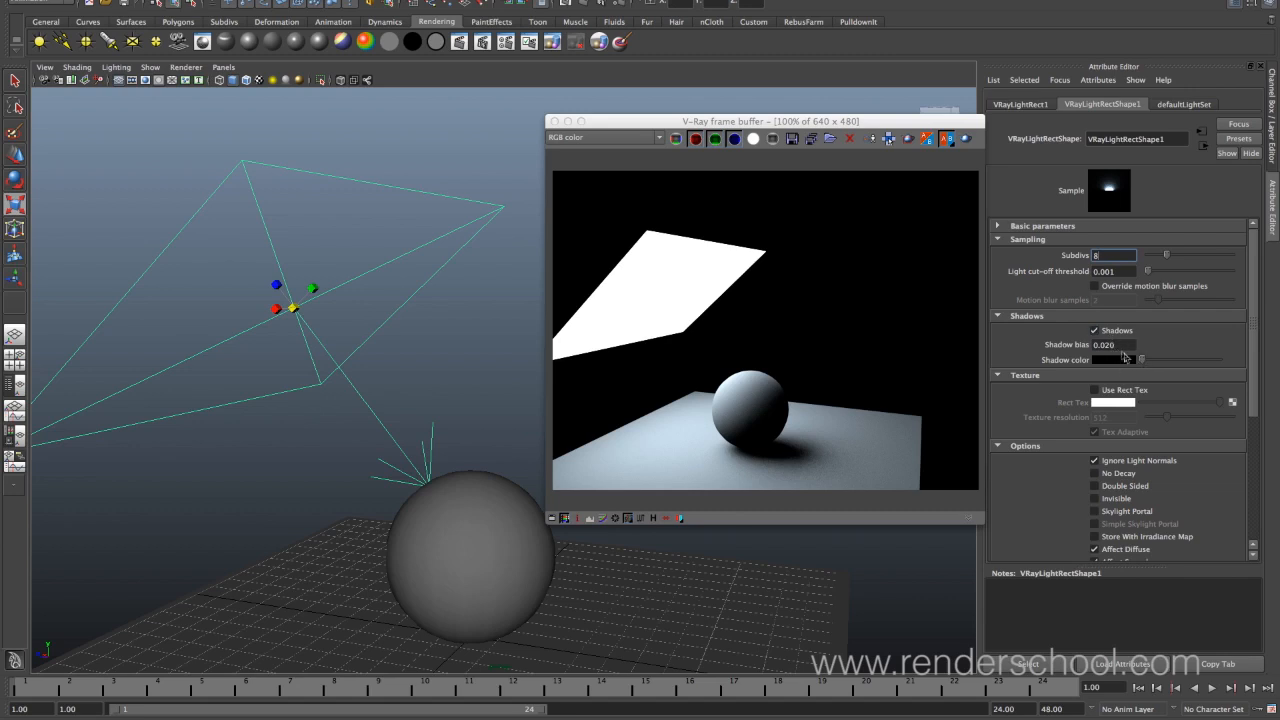
Change the light's shadow color to red and render the scene.
click(1118, 347)
click(1121, 362)
click(1090, 339)
click(964, 140)
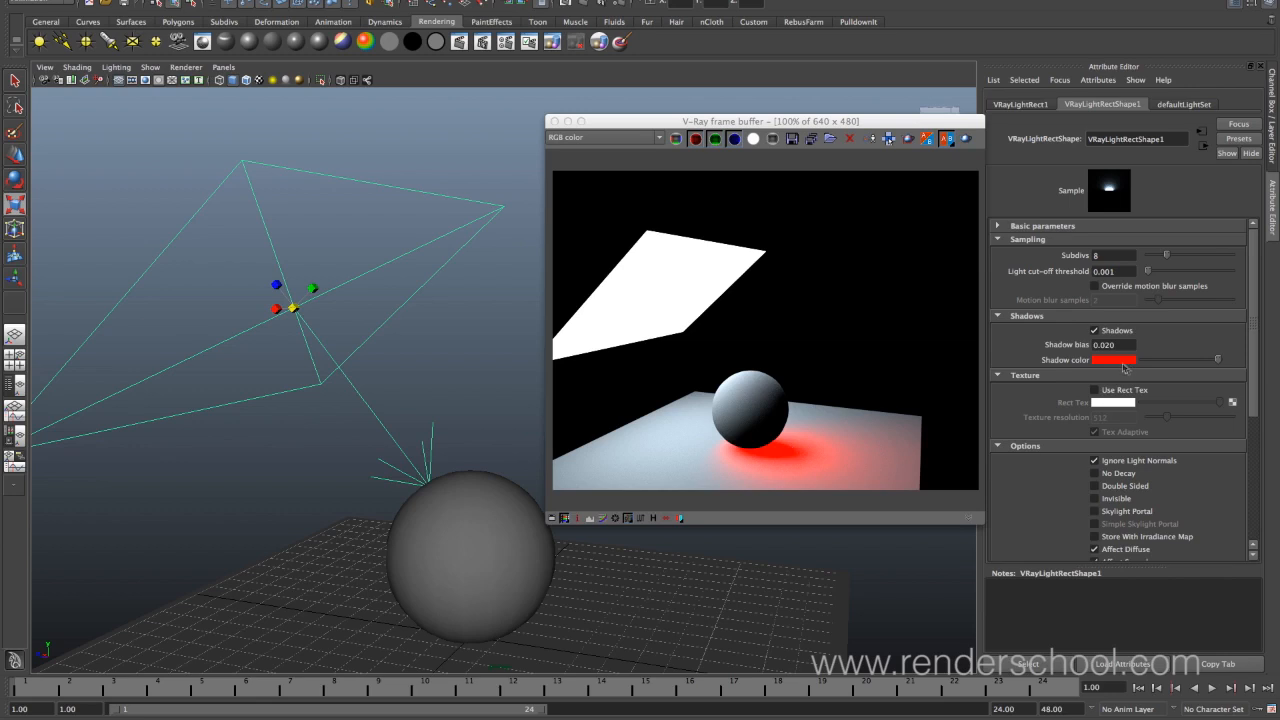
Set the light's shadow color back to black and collapse the shadow settings.
drag(1150, 362, 1134, 362)
drag(1142, 361, 1151, 362)
mouse_move(1149, 361)
mouse_down()
mouse_move(1179, 360)
mouse_move(1130, 363)
mouse_up()
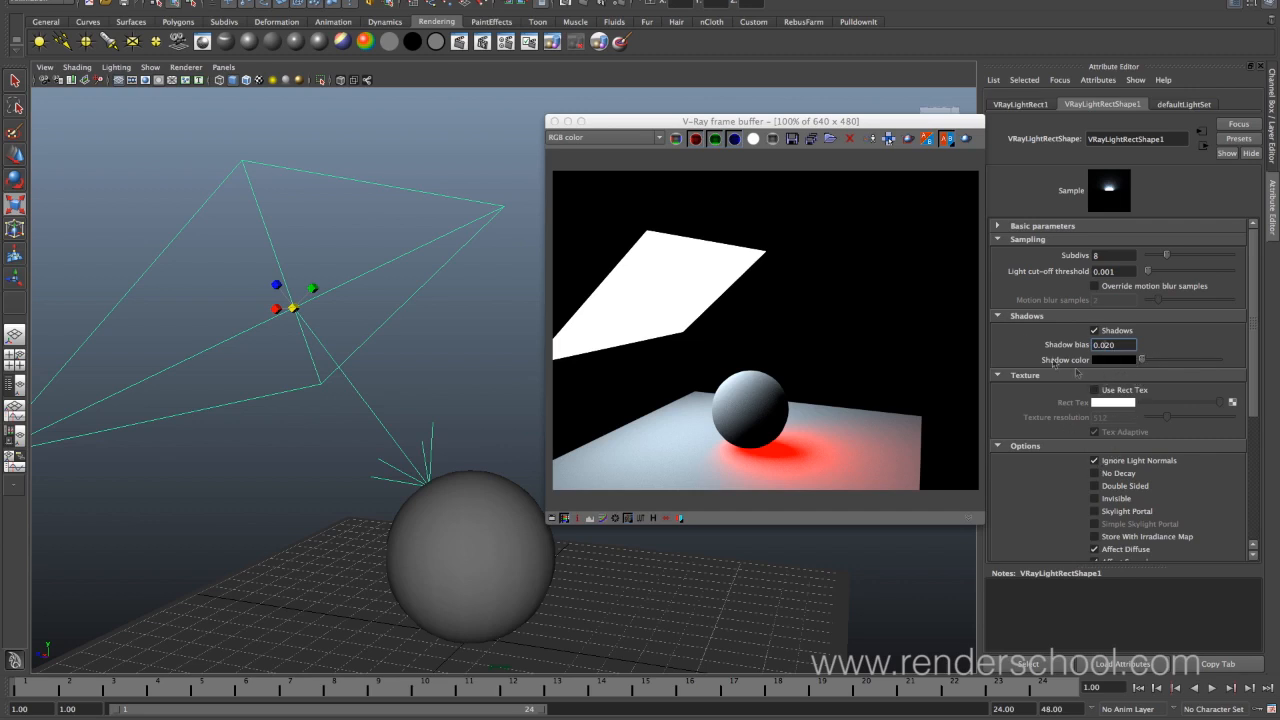
click(1040, 316)
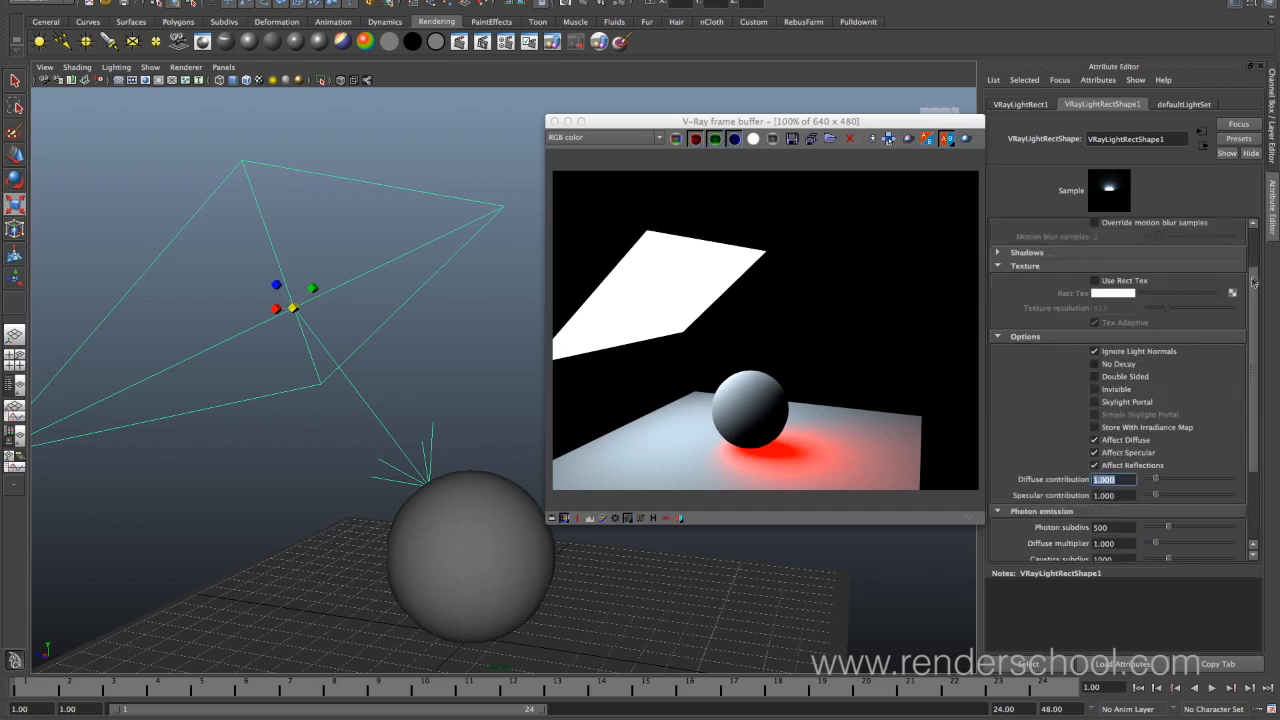
Enable the rectangle light's texture and assign a Grid texture to it.
scroll(1106, 295, up, 2)
click(1148, 230)
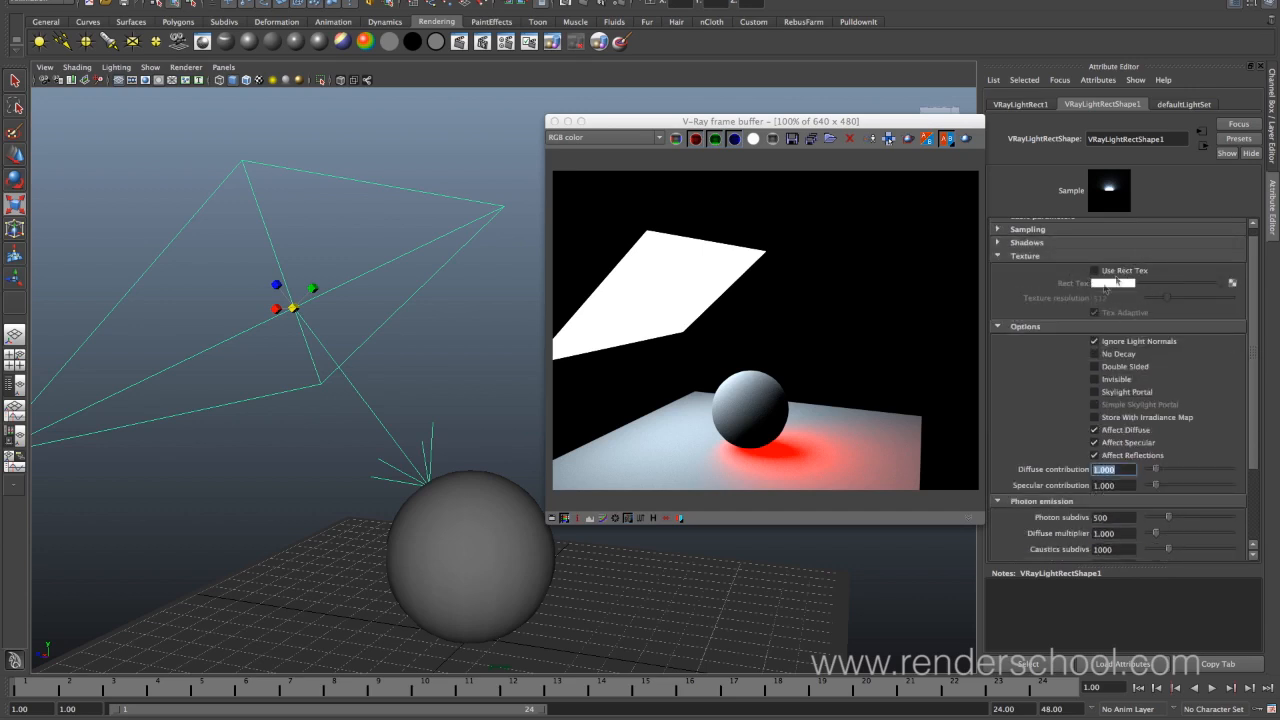
click(1116, 272)
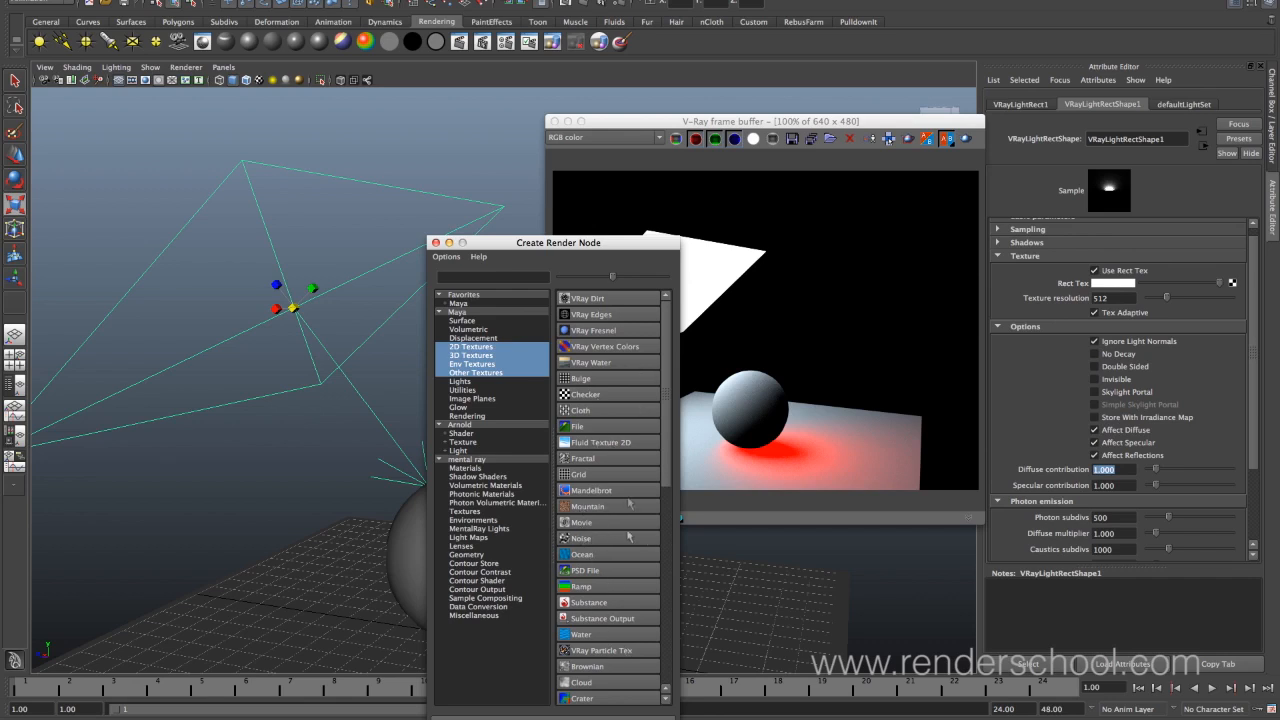
click(582, 476)
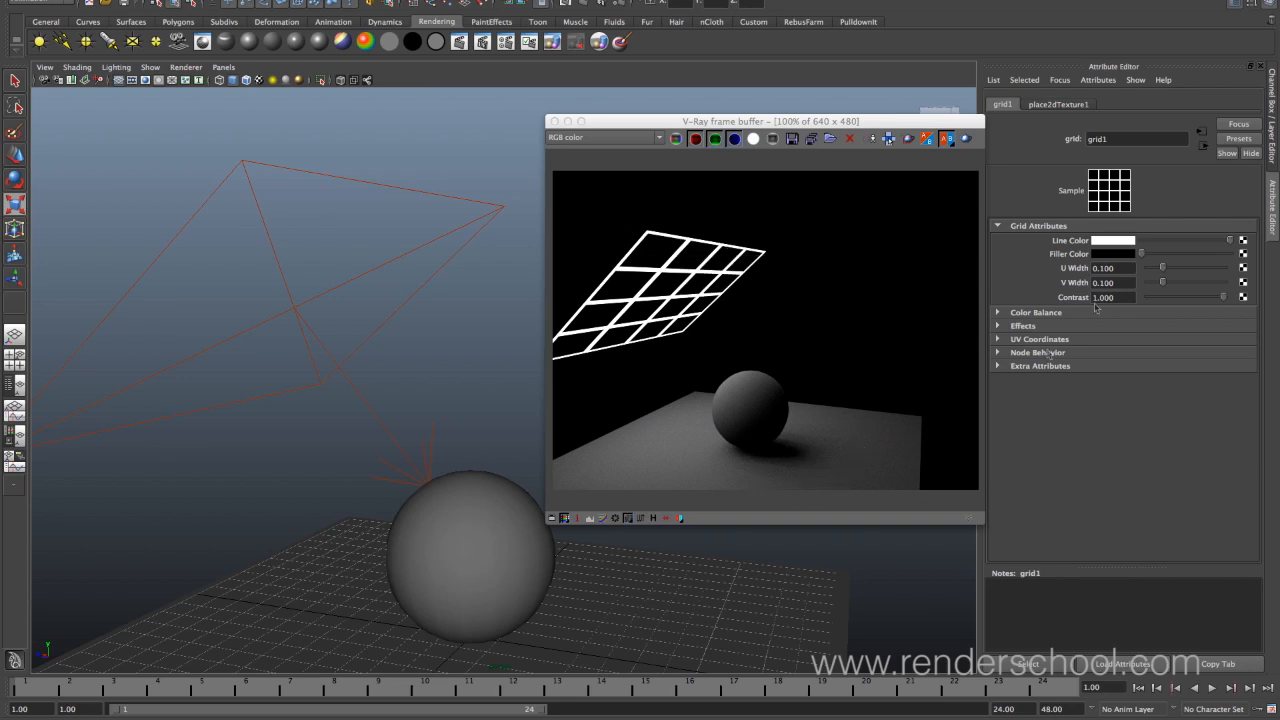
Set the grid texture's U width to about 0.396 and the light's texture resolution to 2048.
drag(1163, 268, 1209, 281)
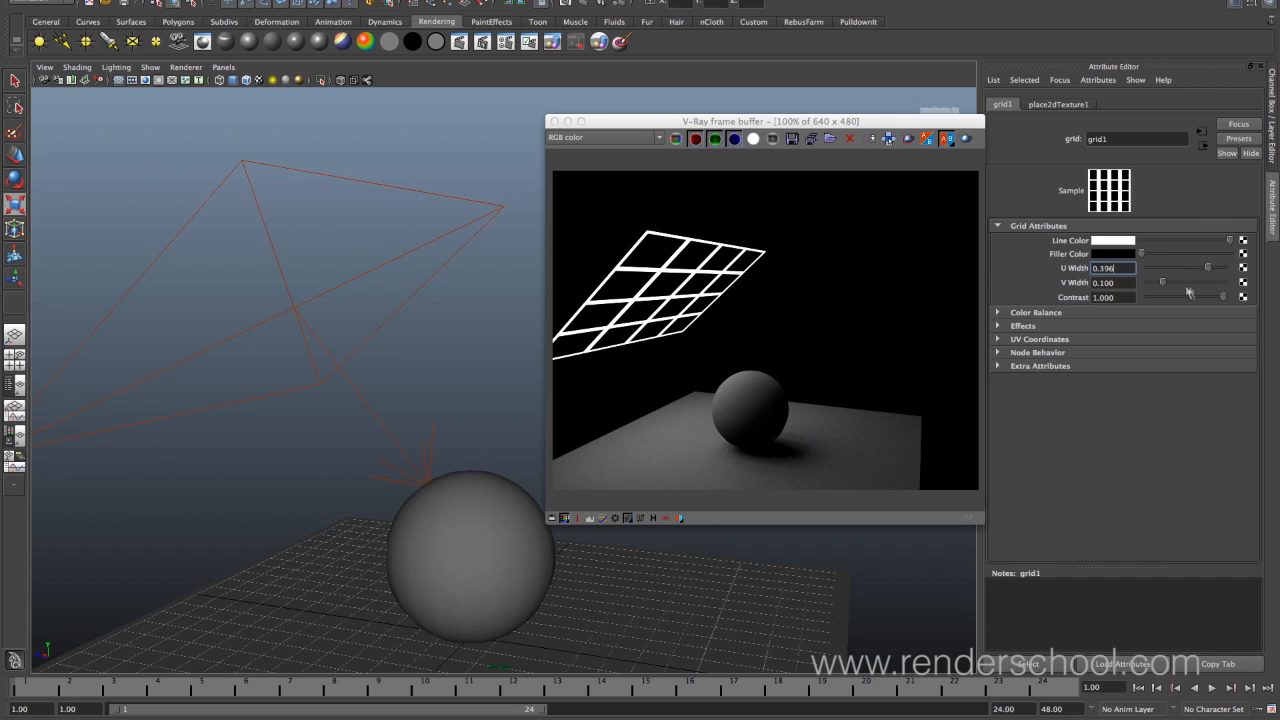
click(1203, 147)
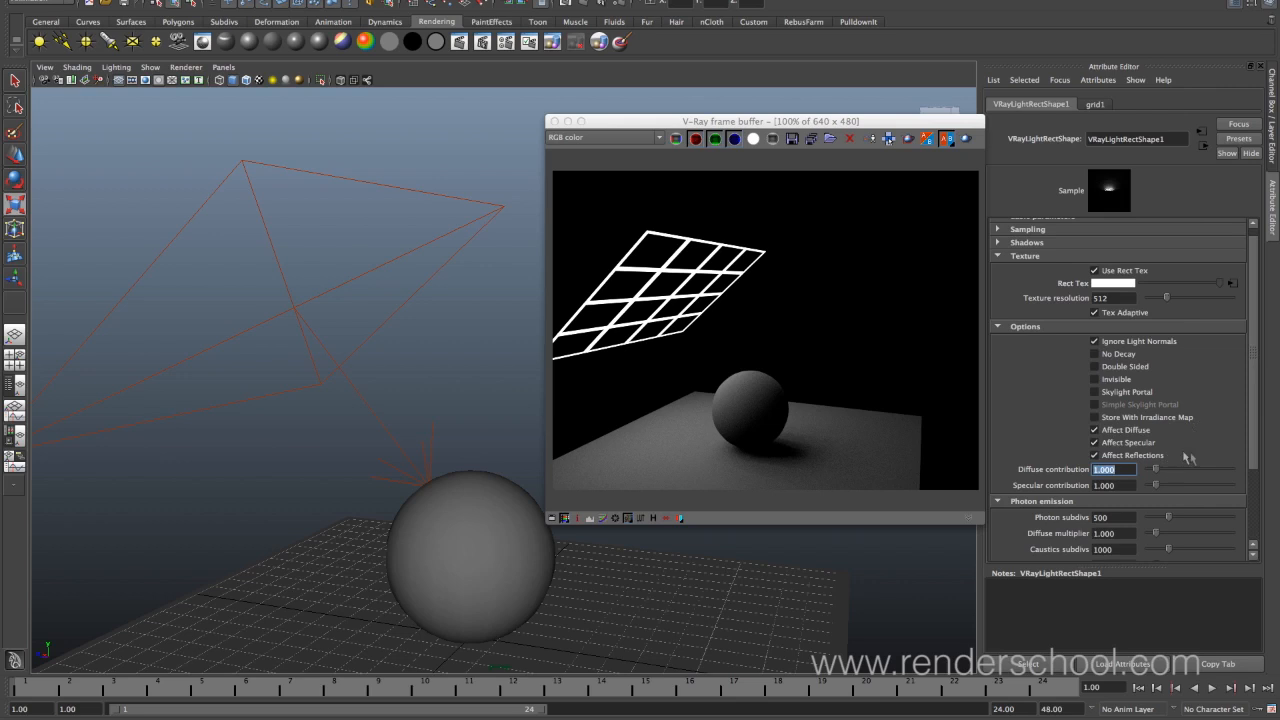
click(1166, 298)
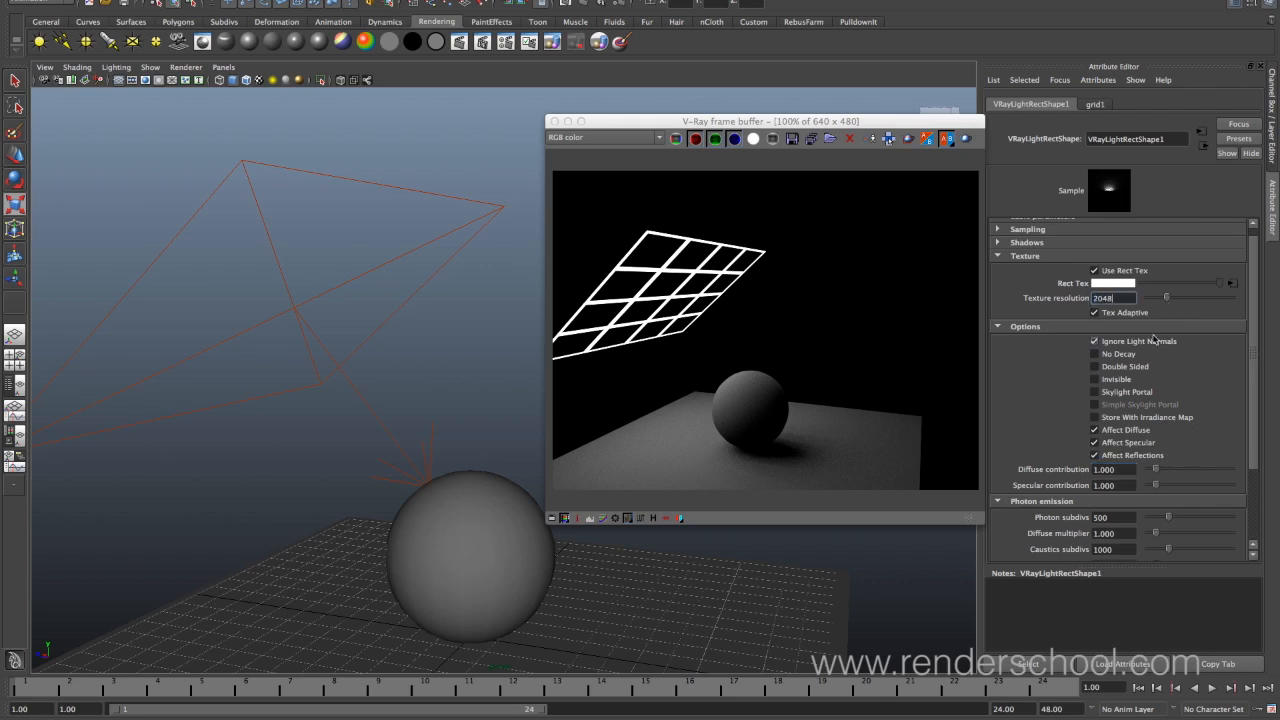
Set the rectangle light's intensity multiplier to 20 and render the scene.
scroll(1257, 240, up, 1)
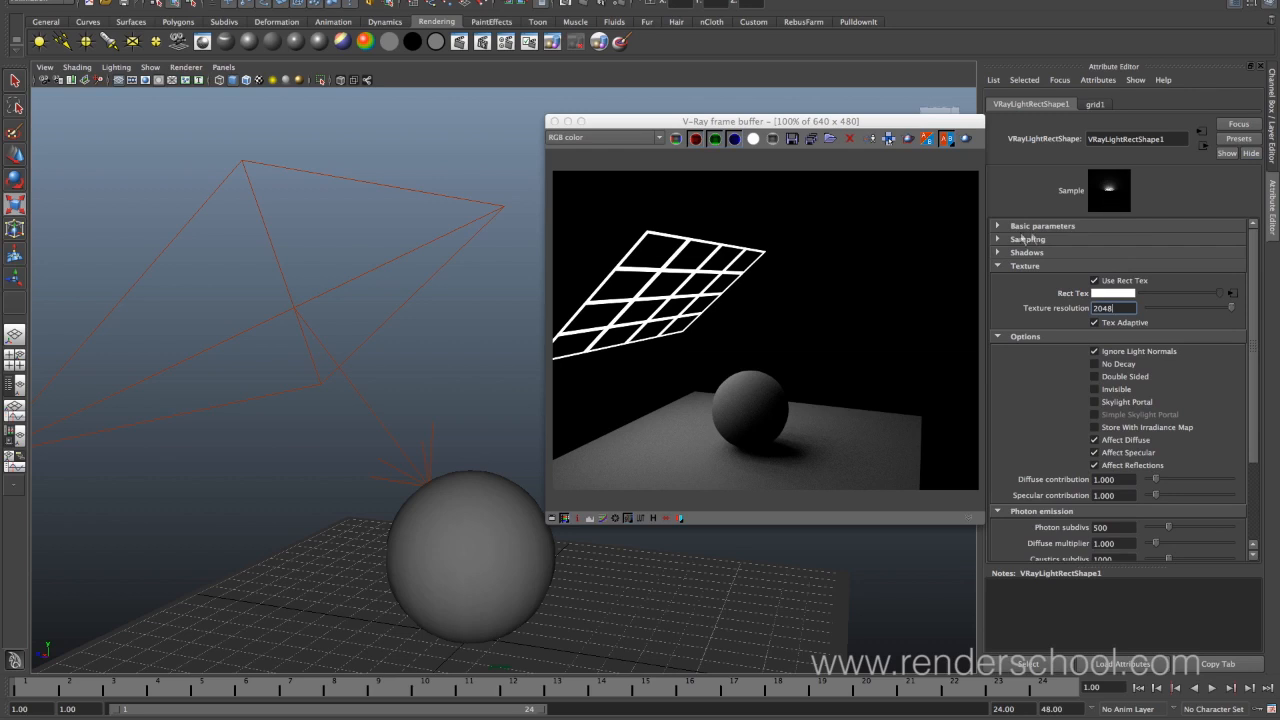
click(1034, 228)
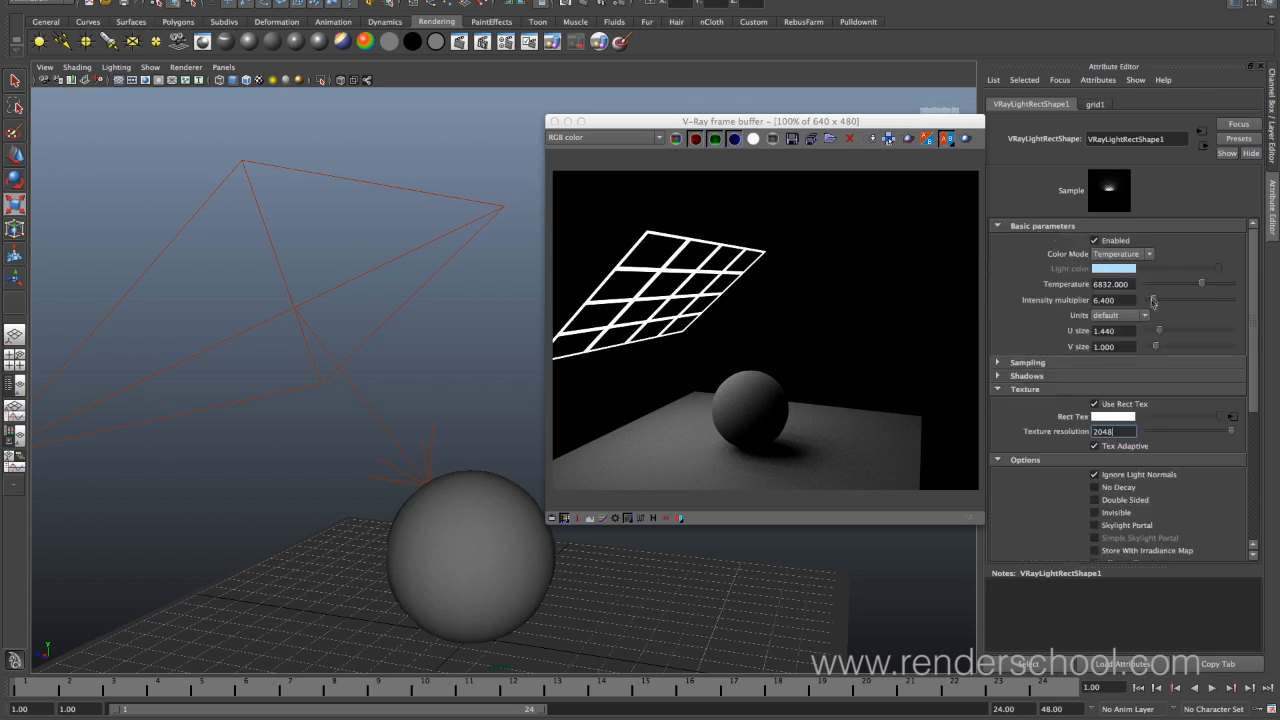
drag(1157, 304, 1181, 307)
click(1166, 301)
click(1164, 300)
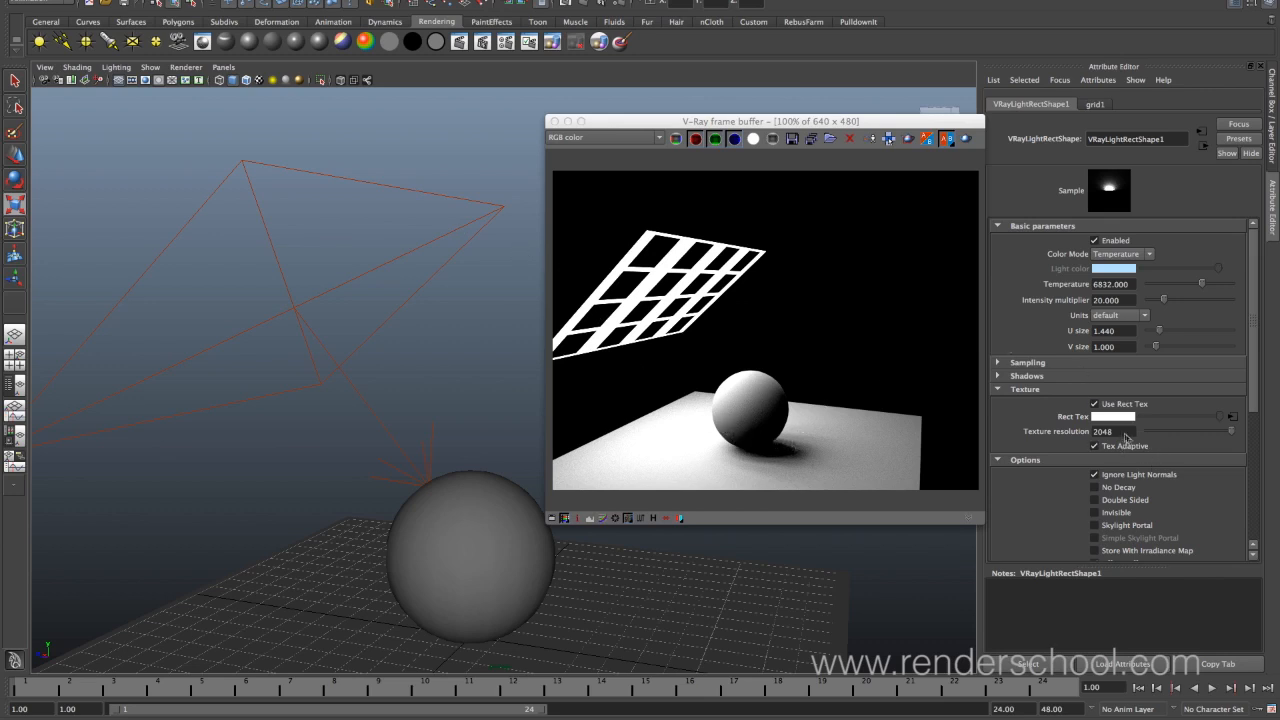
Disable Ignore Light Normals on the rectangle light, render the scene, and enable the option again.
click(1125, 433)
drag(1258, 406, 1257, 432)
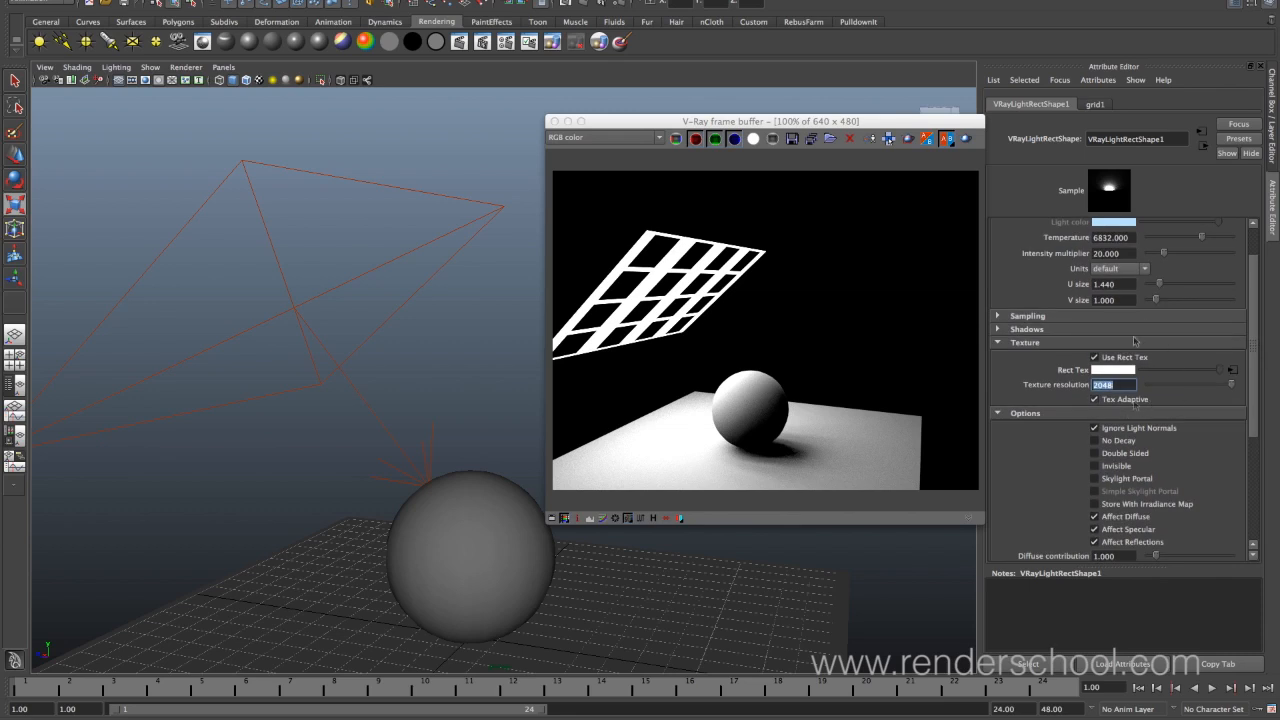
drag(1257, 393, 1248, 481)
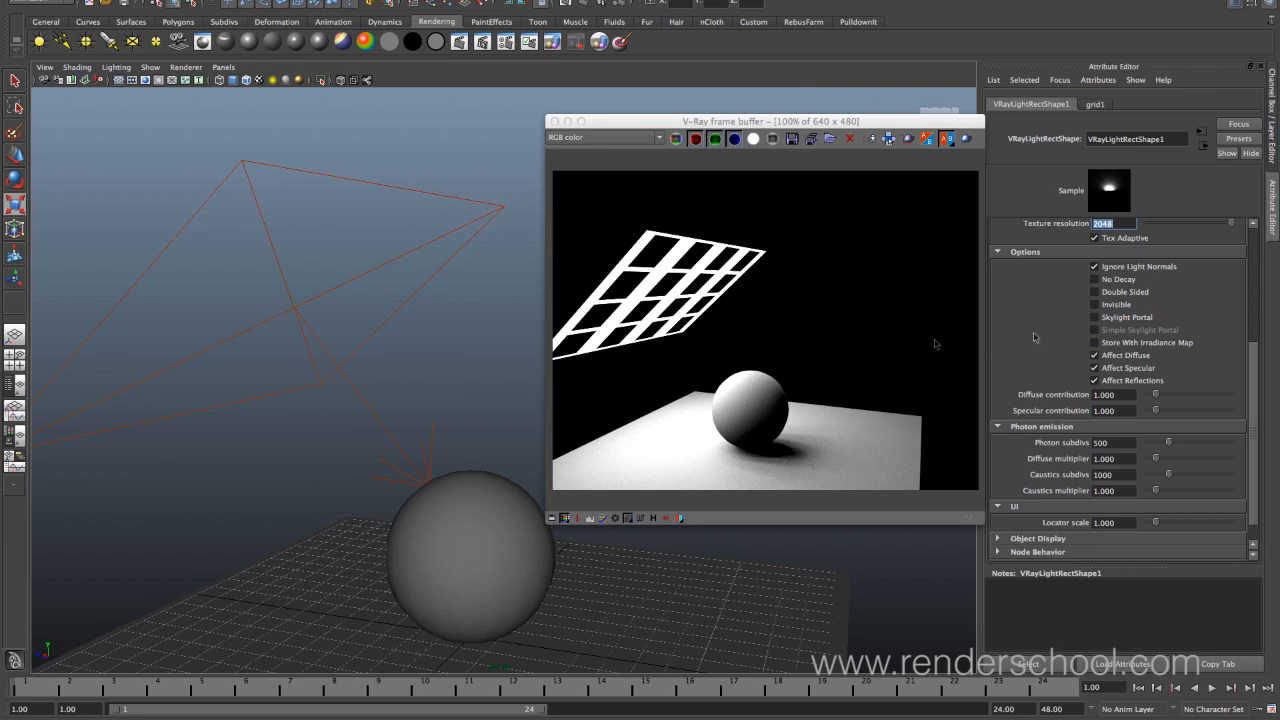
click(1094, 267)
click(966, 138)
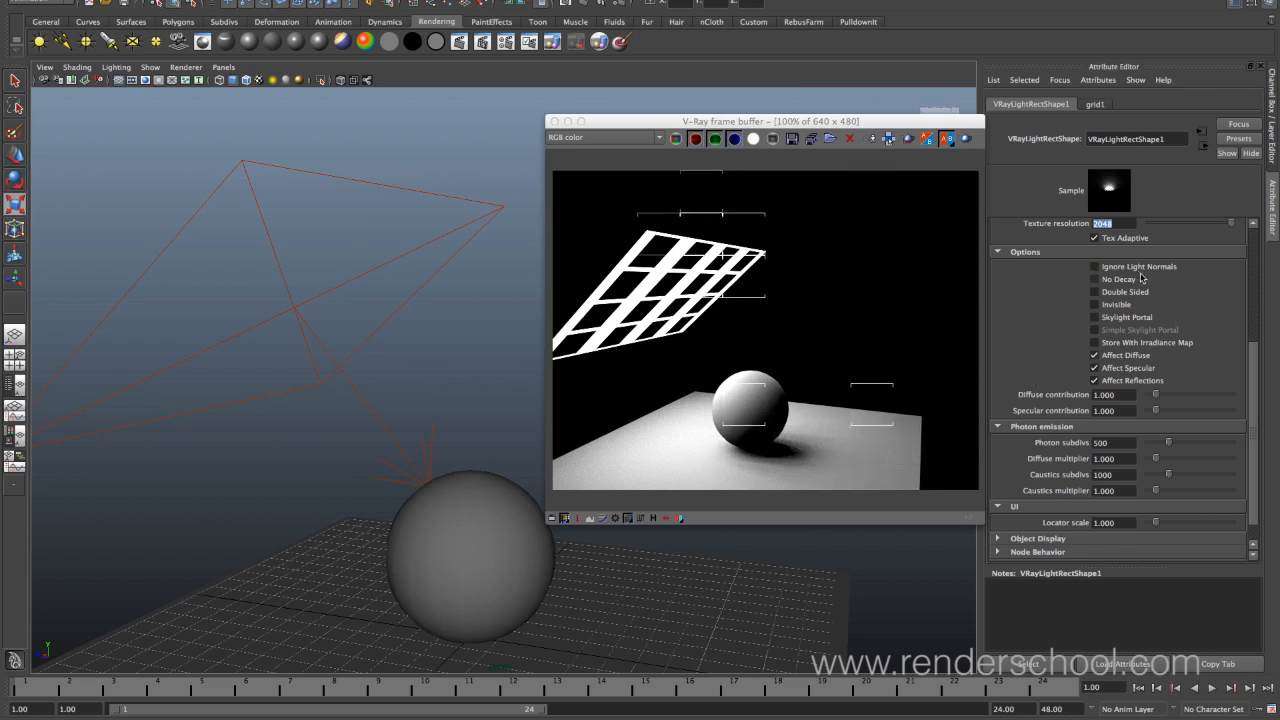
click(1116, 267)
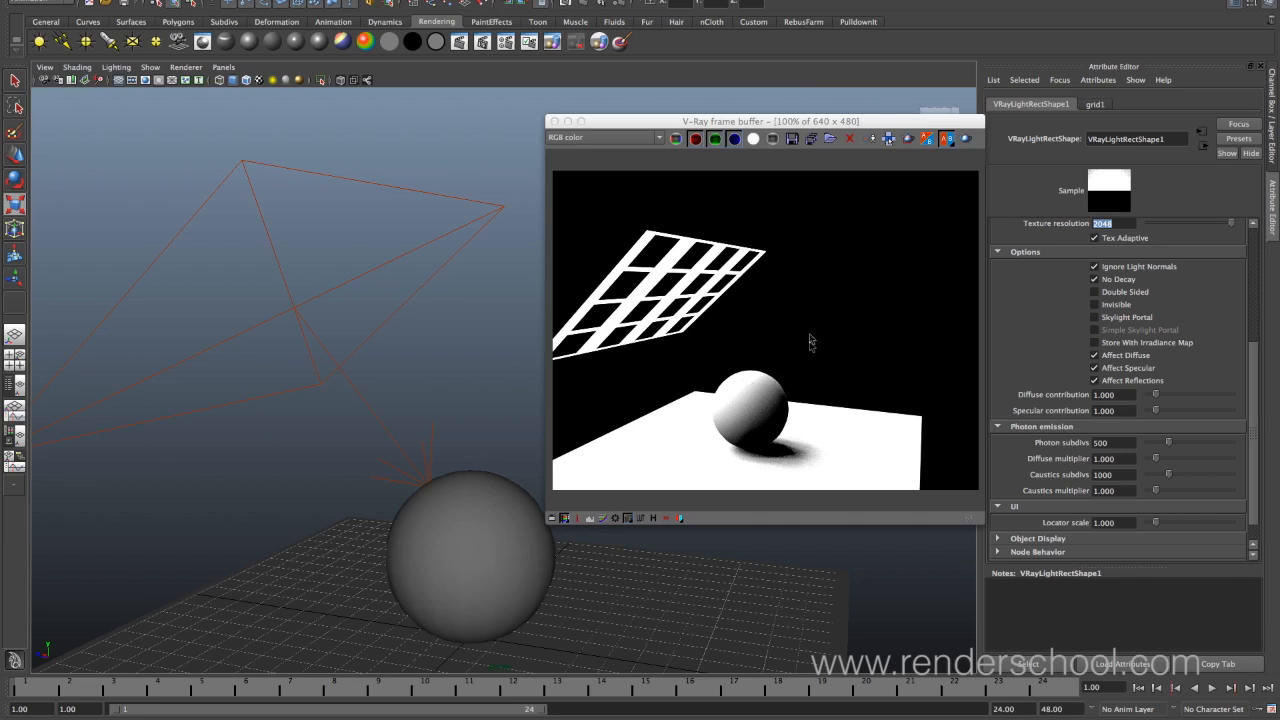
Disable No Decay, make the rectangle light invisible and render the scene.
click(1094, 279)
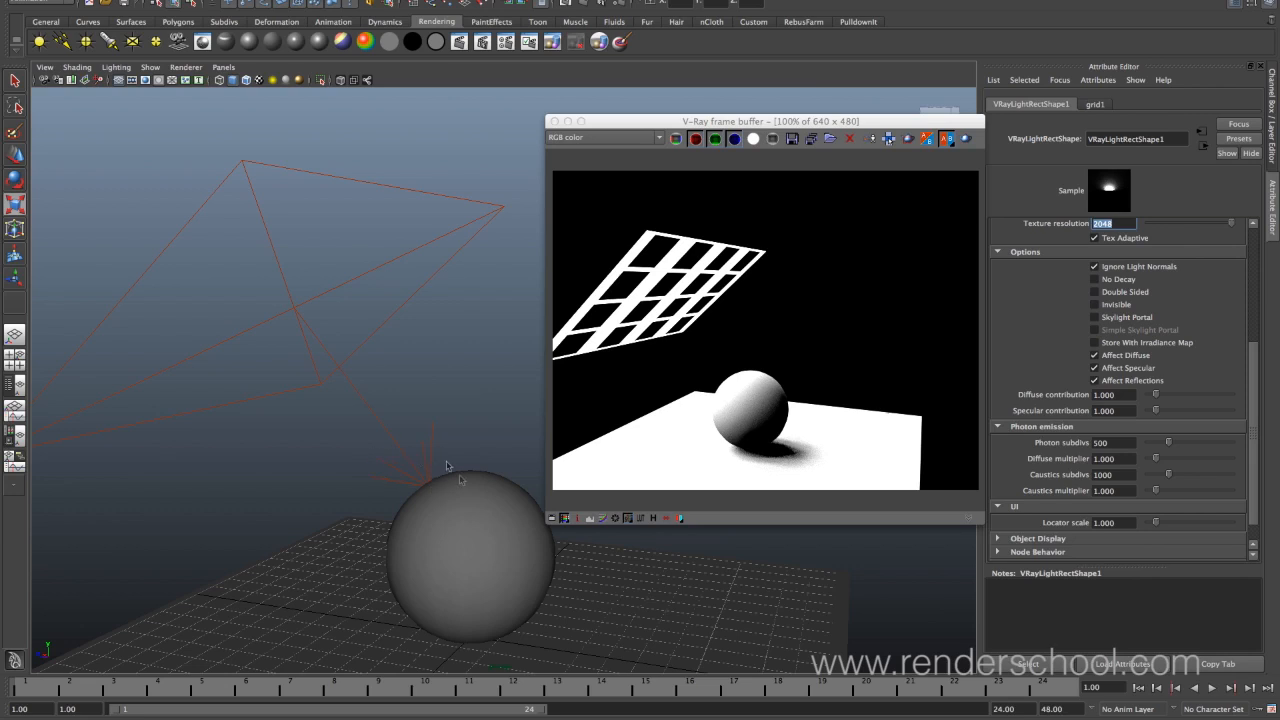
click(1120, 303)
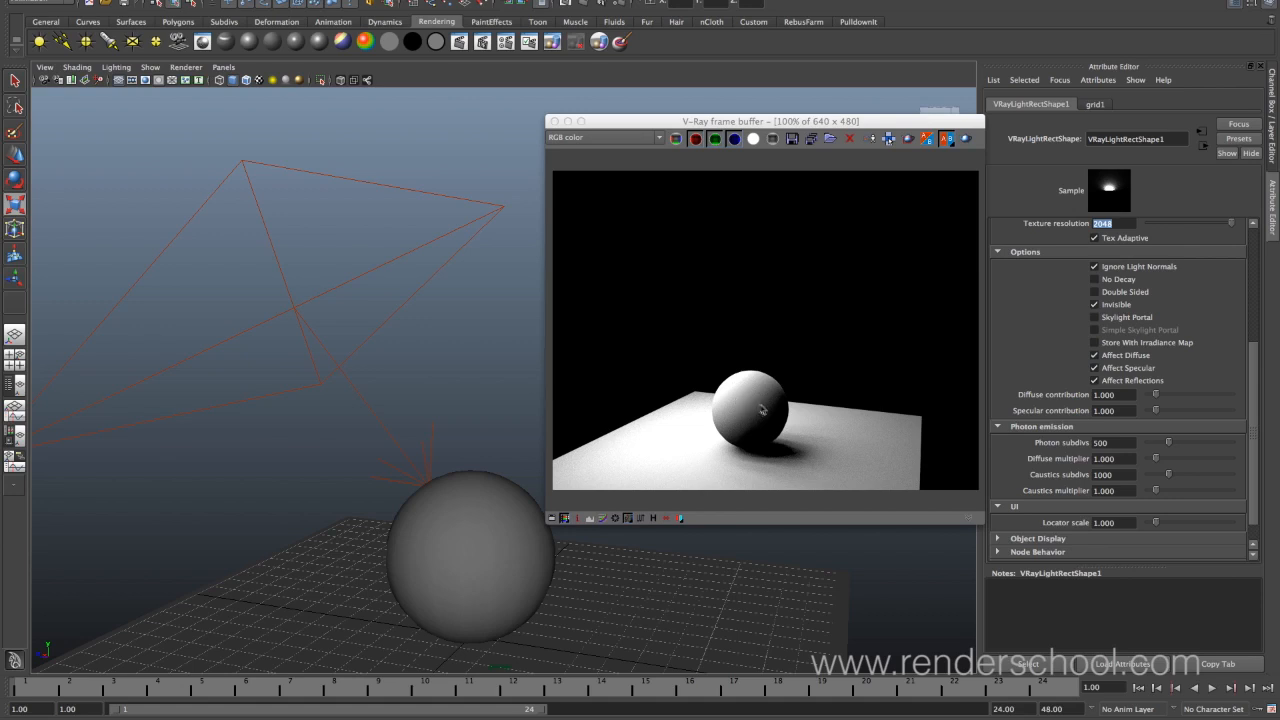
Try out the rectangle light's Affect Specular and Affect Reflections options, leaving both enabled.
click(1134, 369)
click(1096, 369)
click(1096, 369)
click(1095, 381)
Set the rectangle light's diffuse contribution to 1 and its specular contribution to 0.48.
drag(1154, 398, 1176, 418)
double_click(1118, 397)
text(1)
key(Tab)
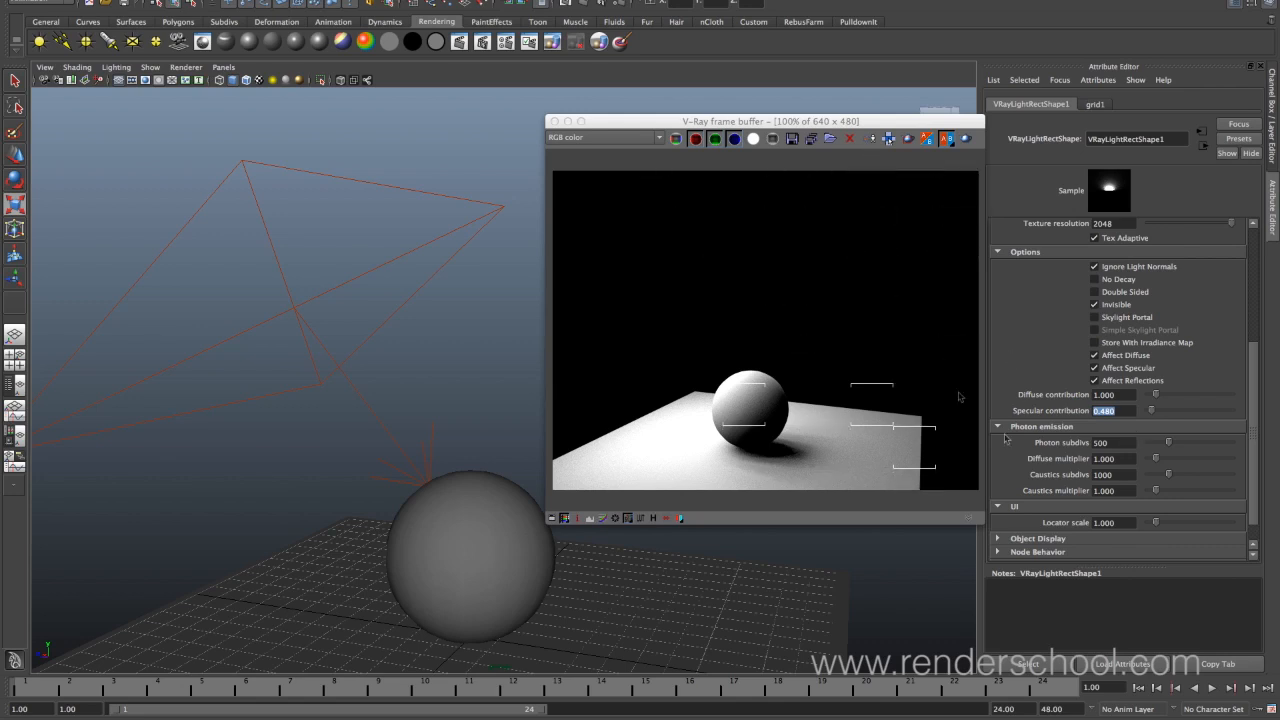
Collapse the rectangle light's photon emission and UI settings and return to its basic parameters.
scroll(1253, 447, down, 1)
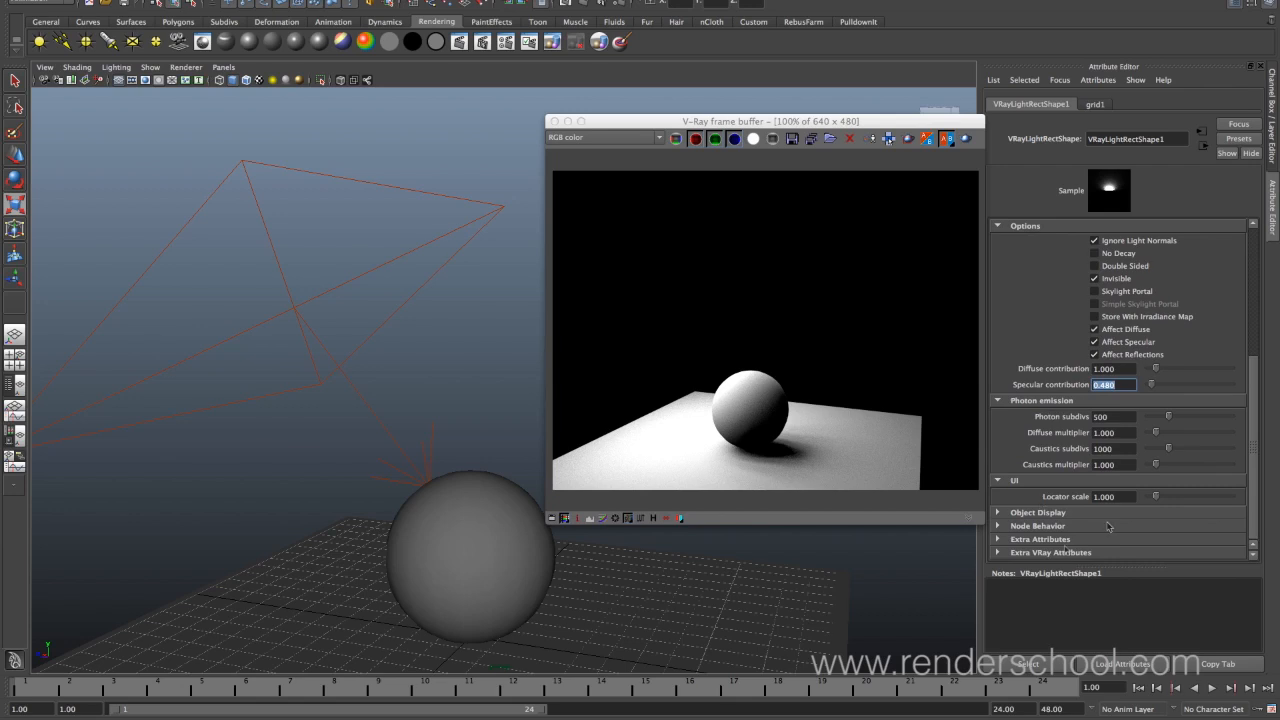
click(1071, 400)
click(1055, 482)
drag(1251, 362, 1225, 266)
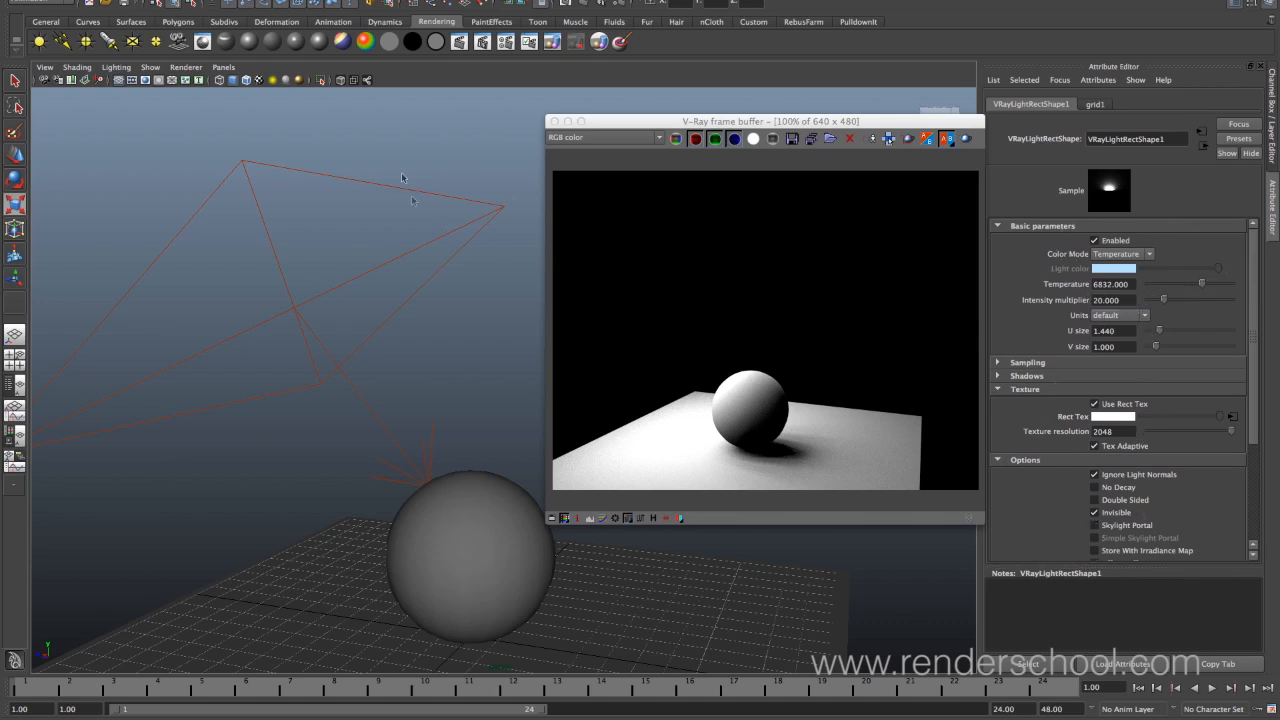
Delete the rectangle light and create a V-Ray Sphere Light.
click(403, 291)
click(403, 291)
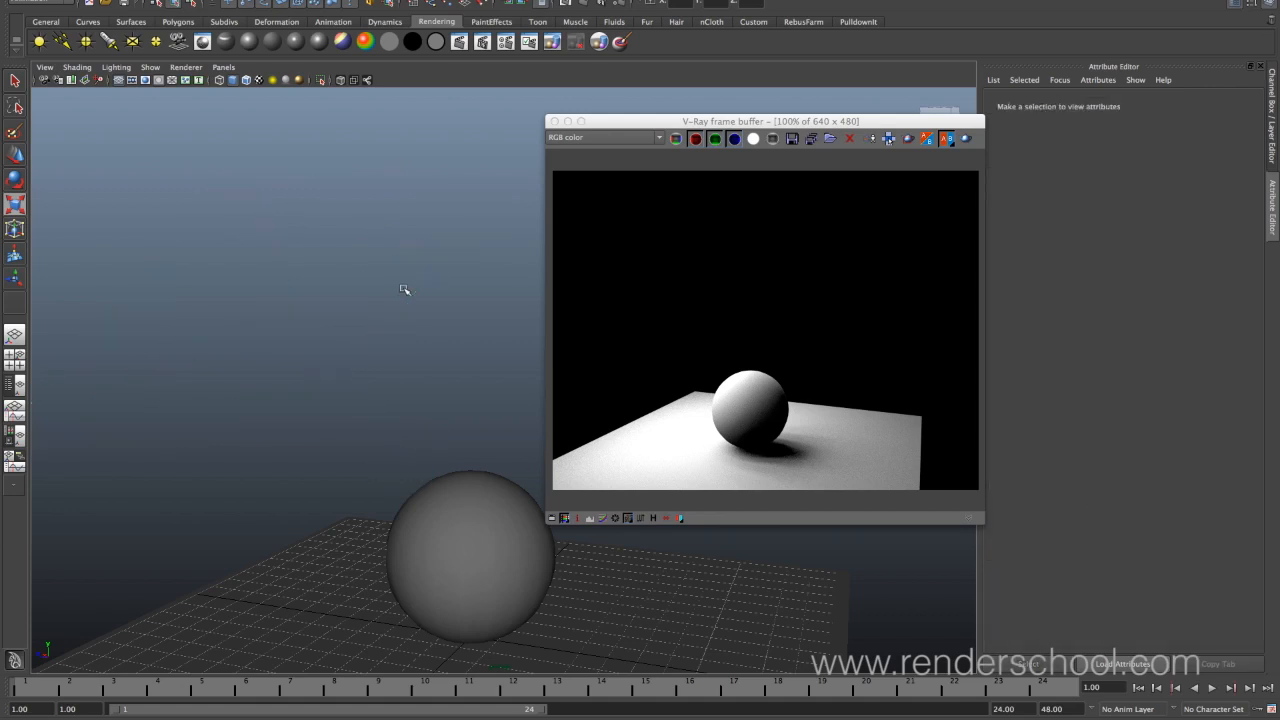
click(171, 5)
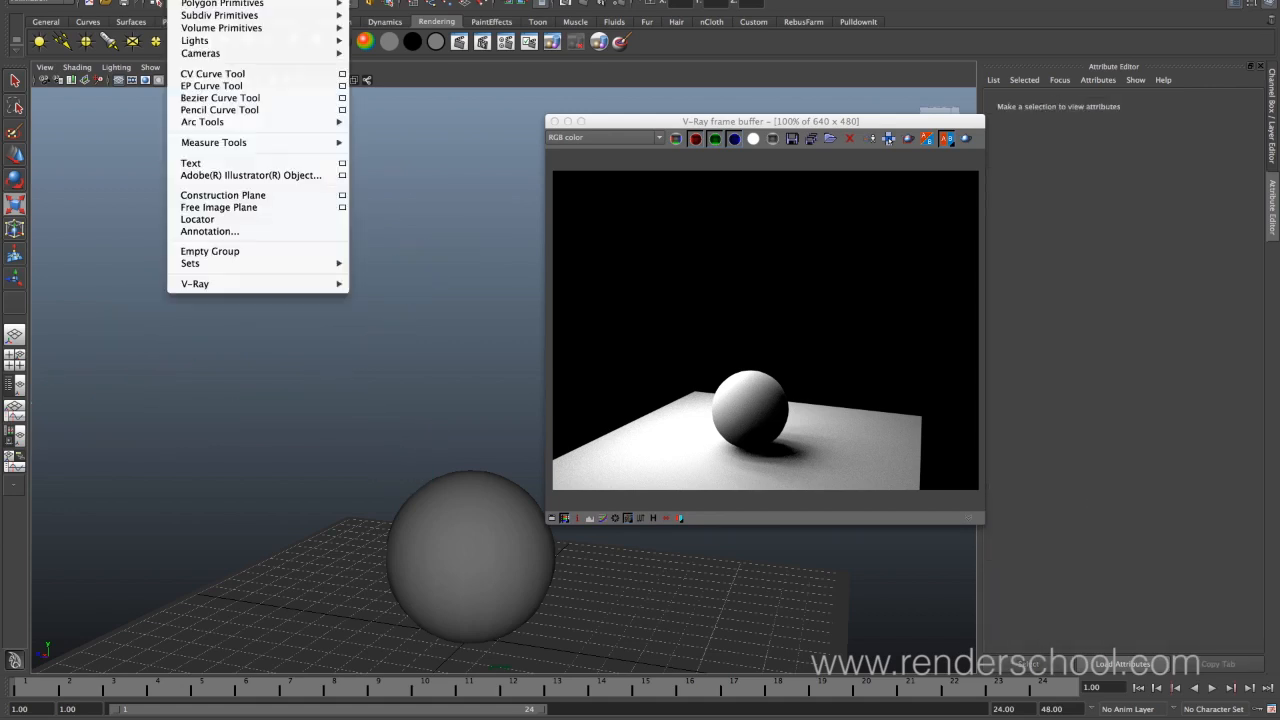
mouse_move(305, 41)
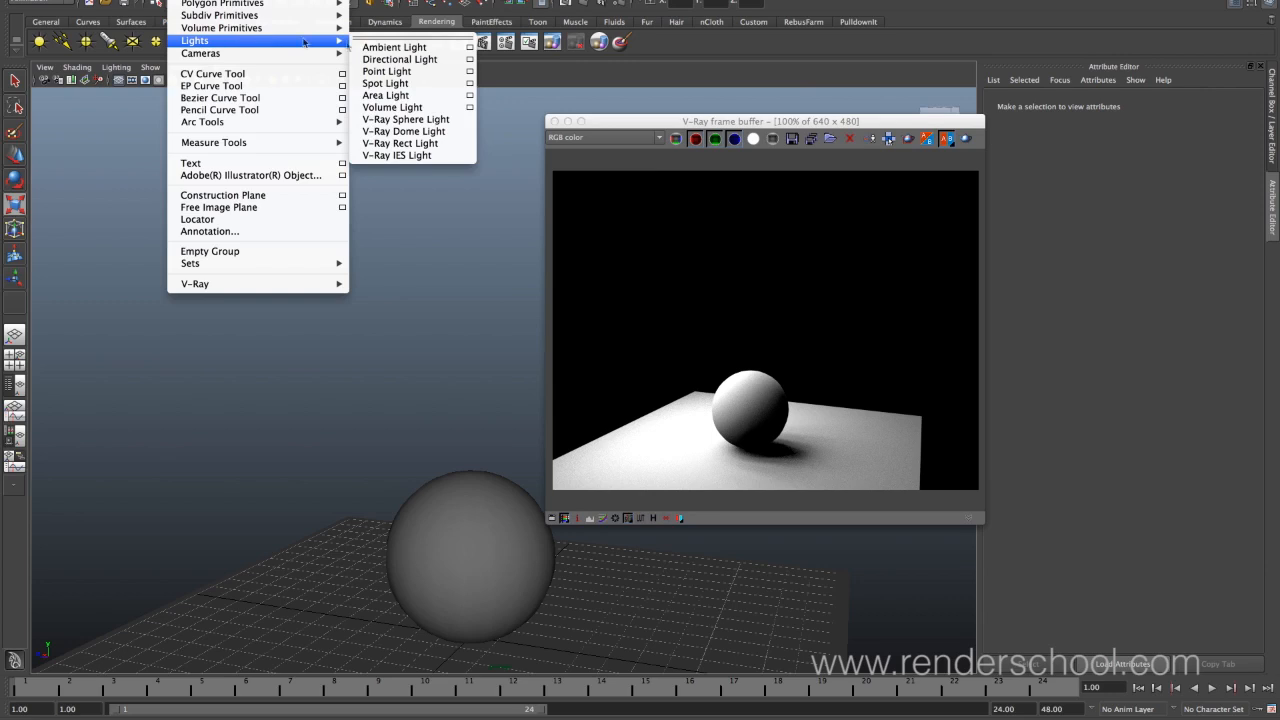
click(445, 119)
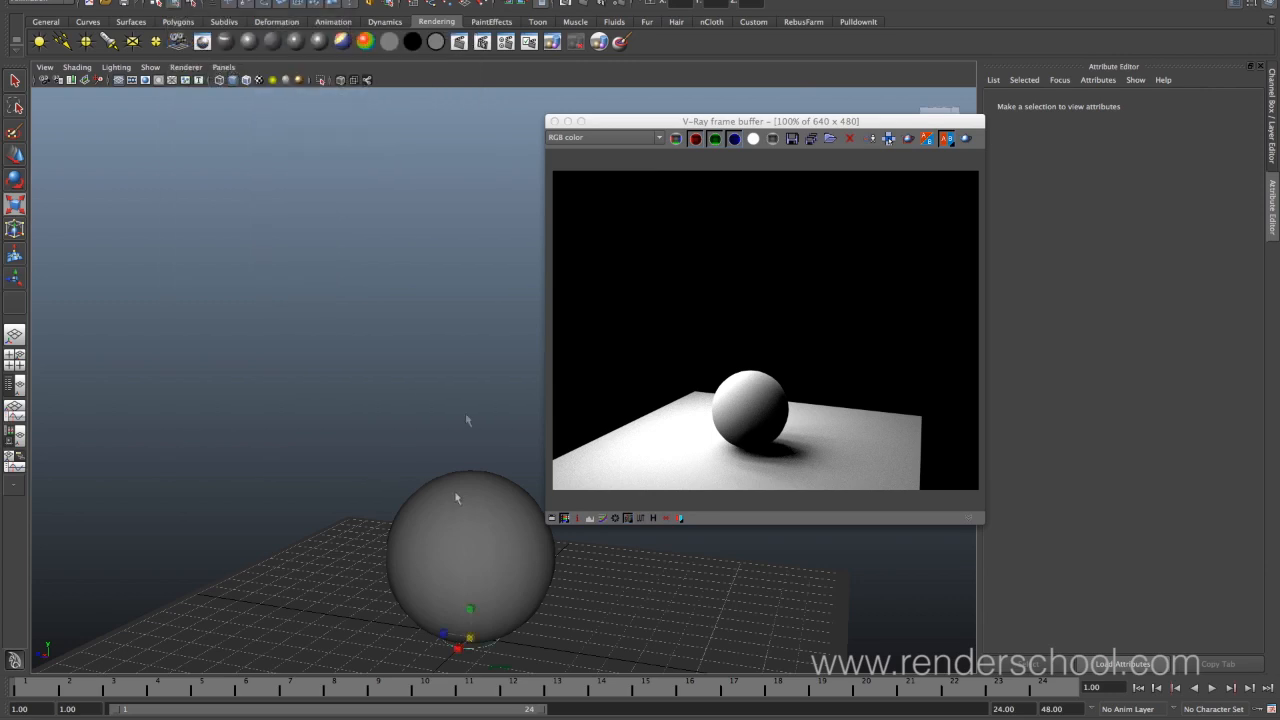
Move the sphere light up and to one side of the ball and render the scene.
key(w)
drag(469, 610, 249, 357)
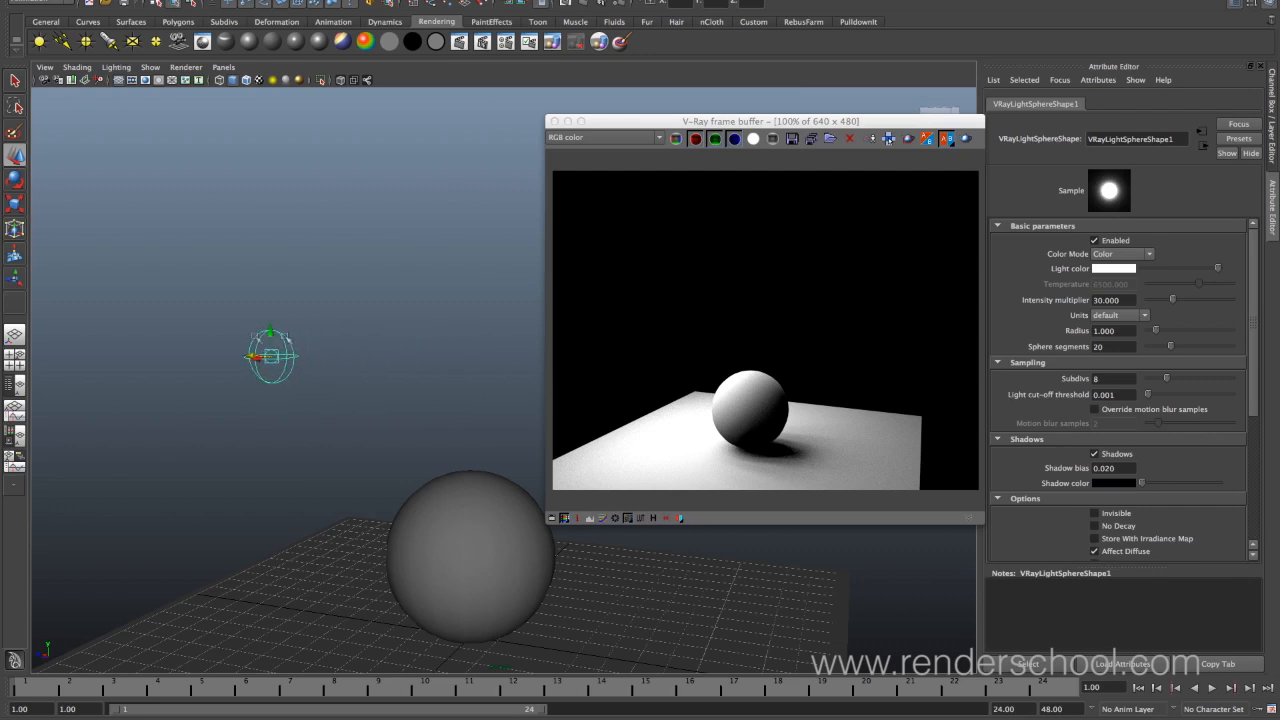
click(968, 140)
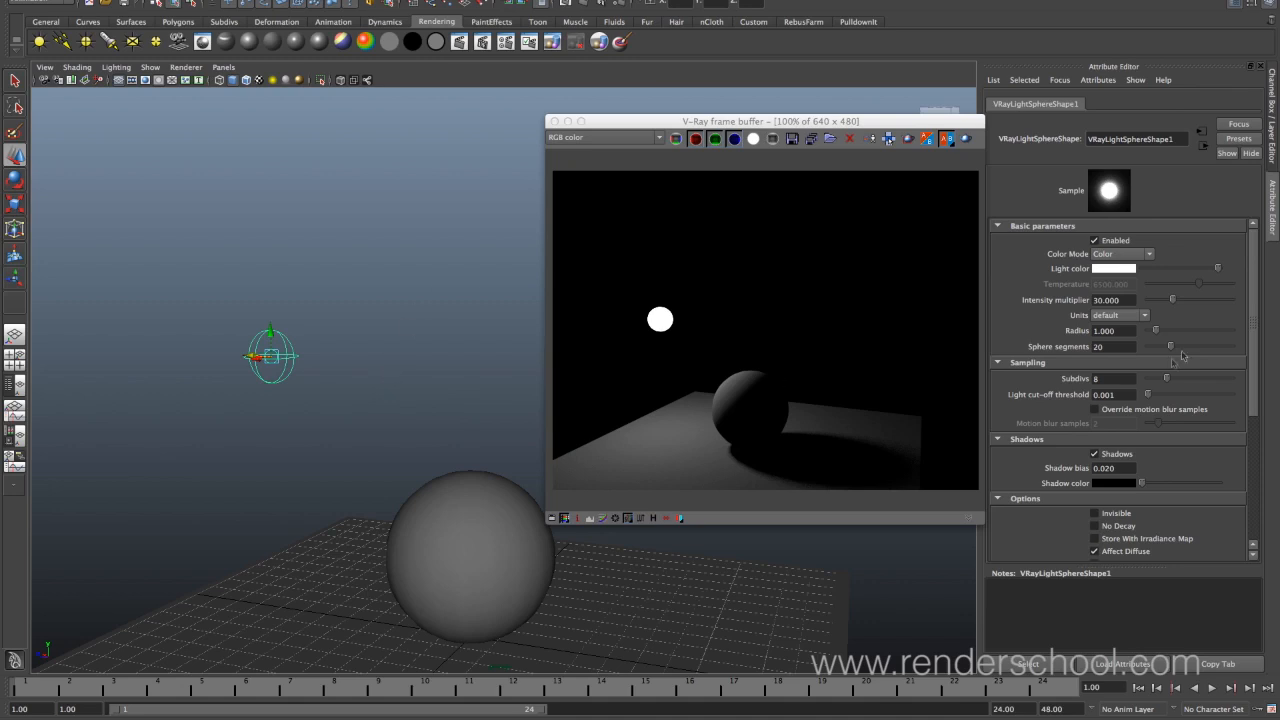
Set the sphere light's radius to 3.84 and its intensity multiplier to 5.6.
drag(1155, 331, 1179, 331)
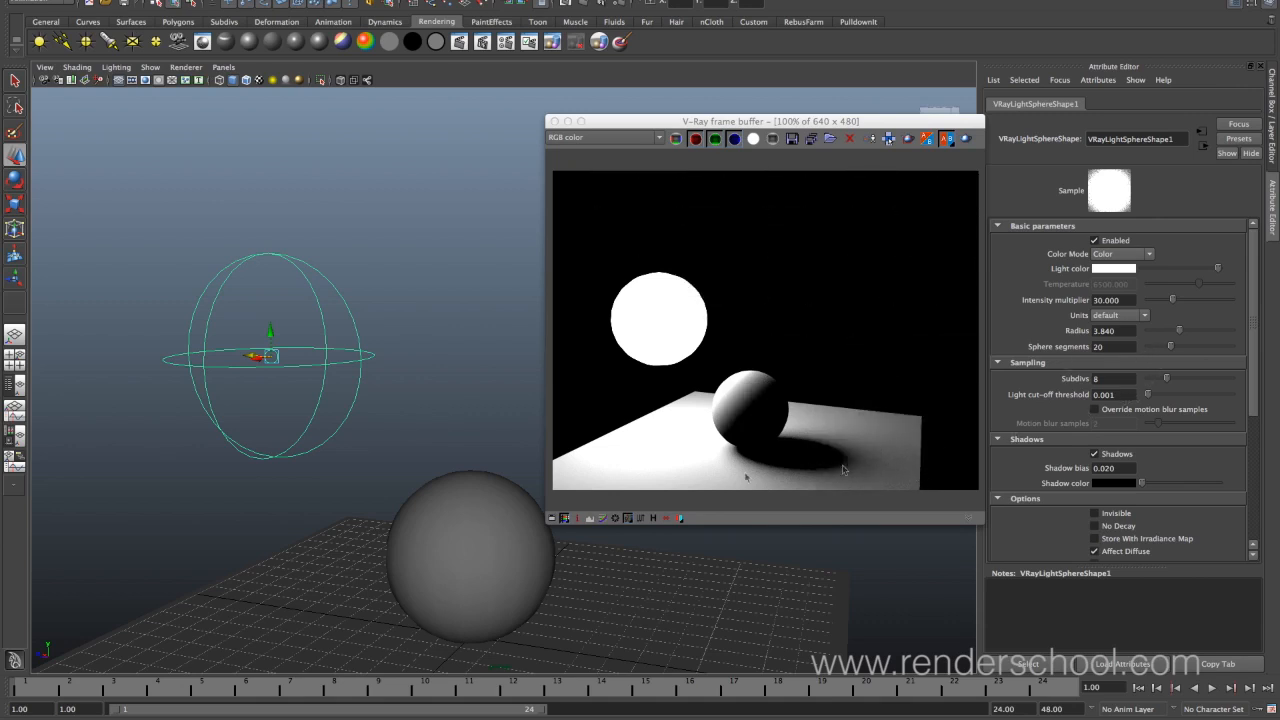
drag(1253, 357, 1248, 393)
scroll(1248, 393, up, 3)
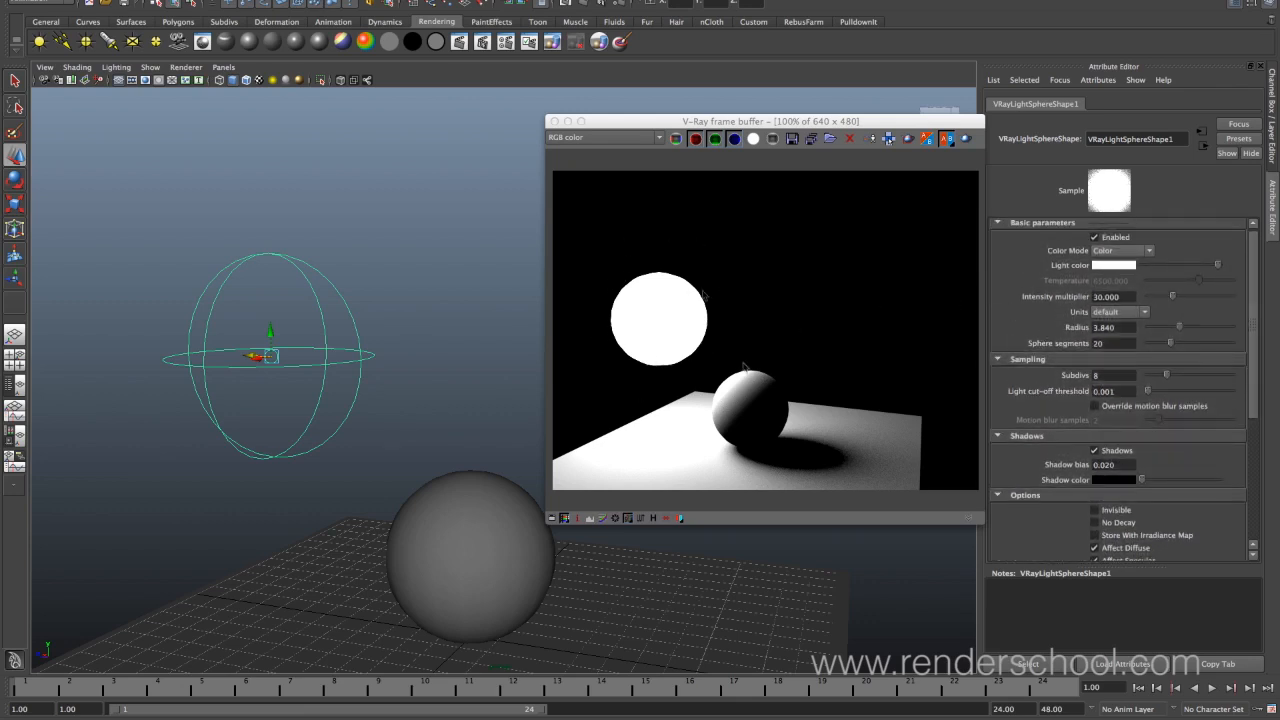
mouse_move(1172, 349)
mouse_down()
mouse_move(1192, 347)
mouse_move(1160, 348)
mouse_move(1171, 350)
mouse_up()
scroll(1255, 362, down, 1)
scroll(1255, 370, up, 1)
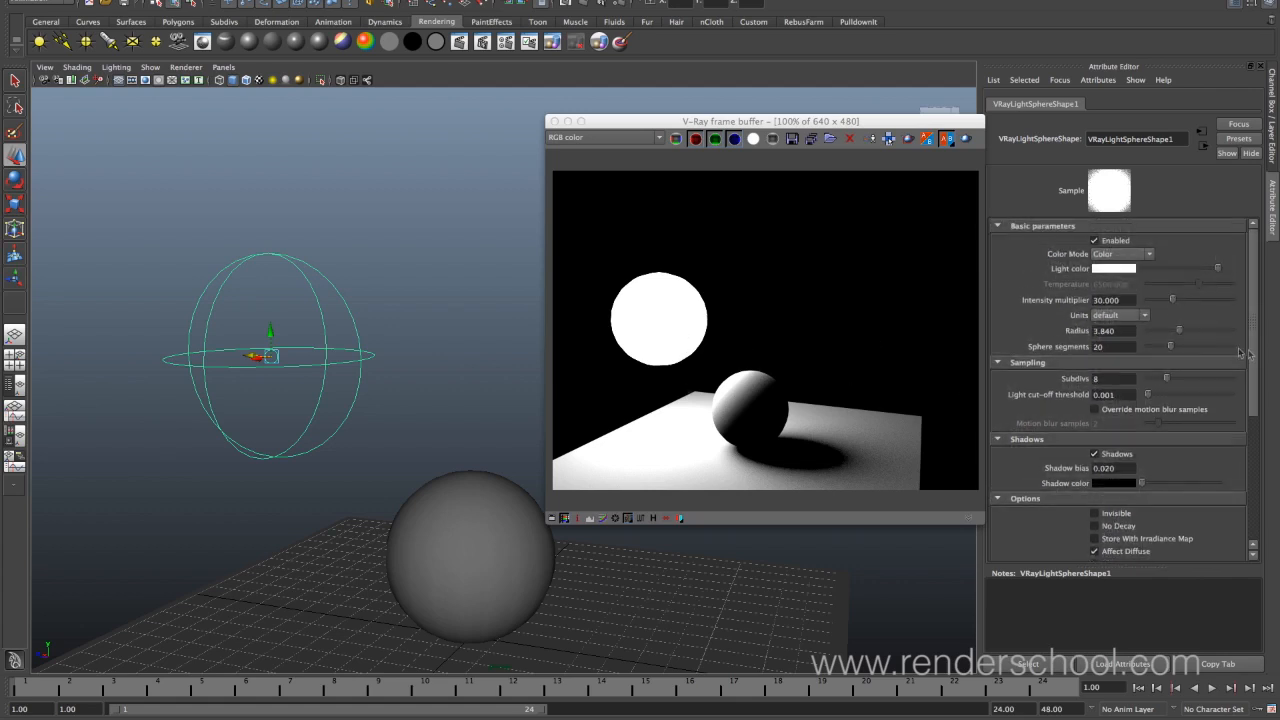
drag(1171, 300, 1151, 302)
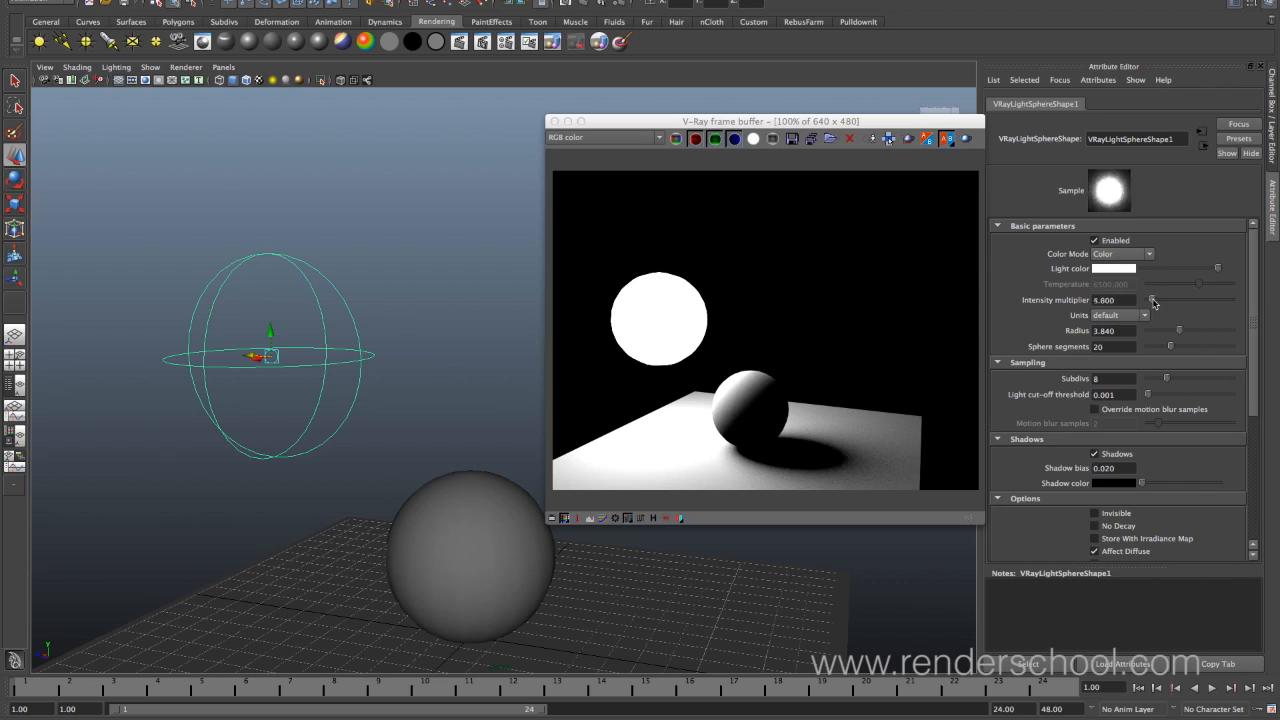
scroll(1156, 320, down, 4)
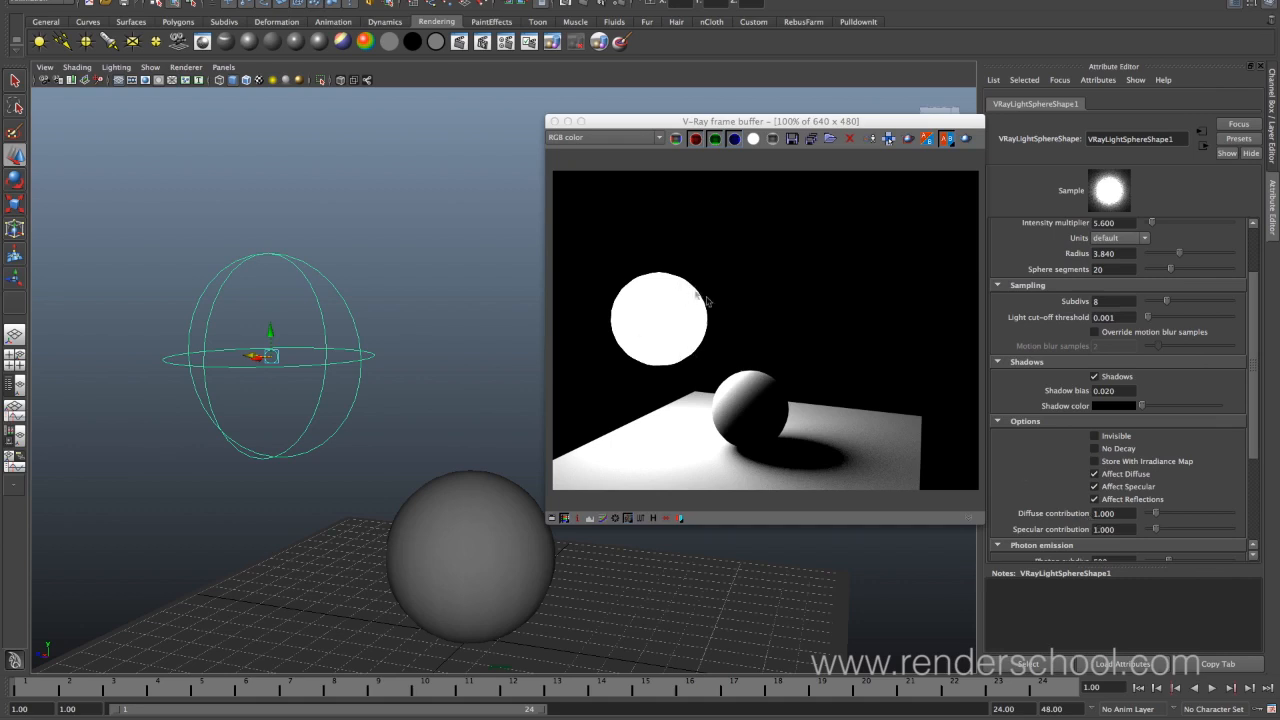
Switch the sphere light's color mode to Temperature, set the temperature to 2656 and render the scene.
drag(1253, 400, 1253, 357)
click(1120, 246)
click(1115, 265)
drag(1201, 278, 1165, 288)
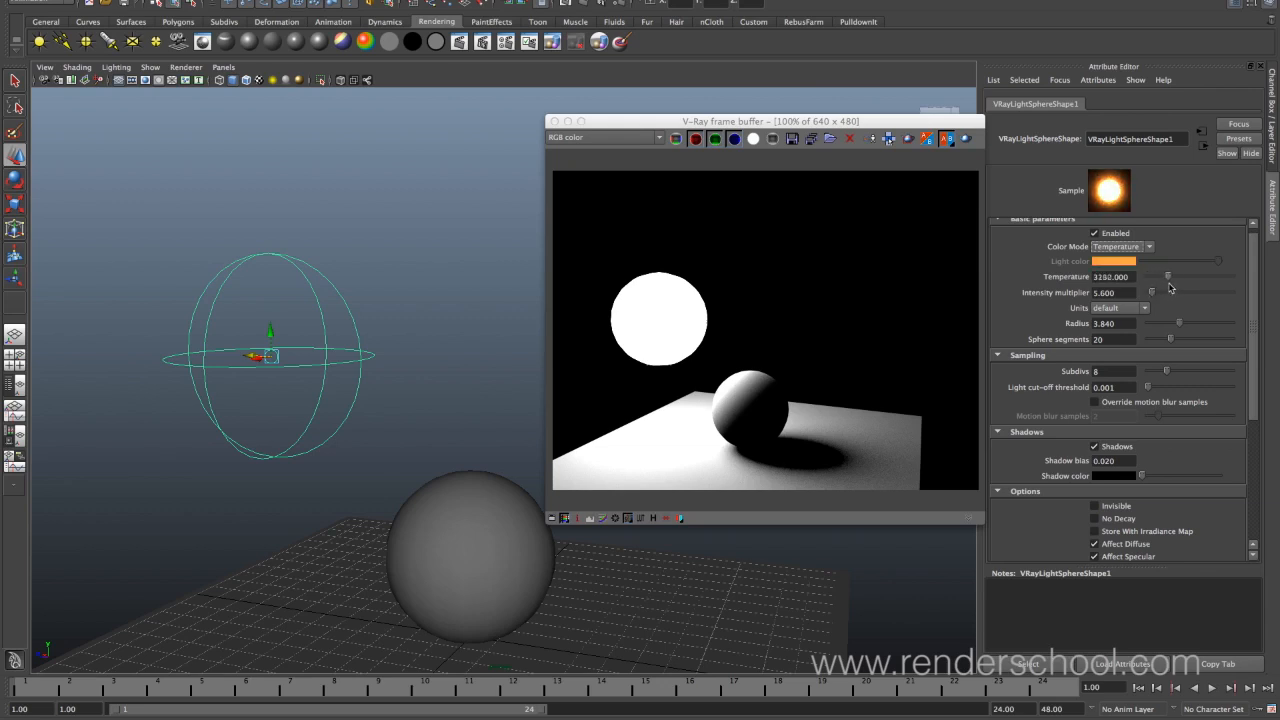
click(967, 140)
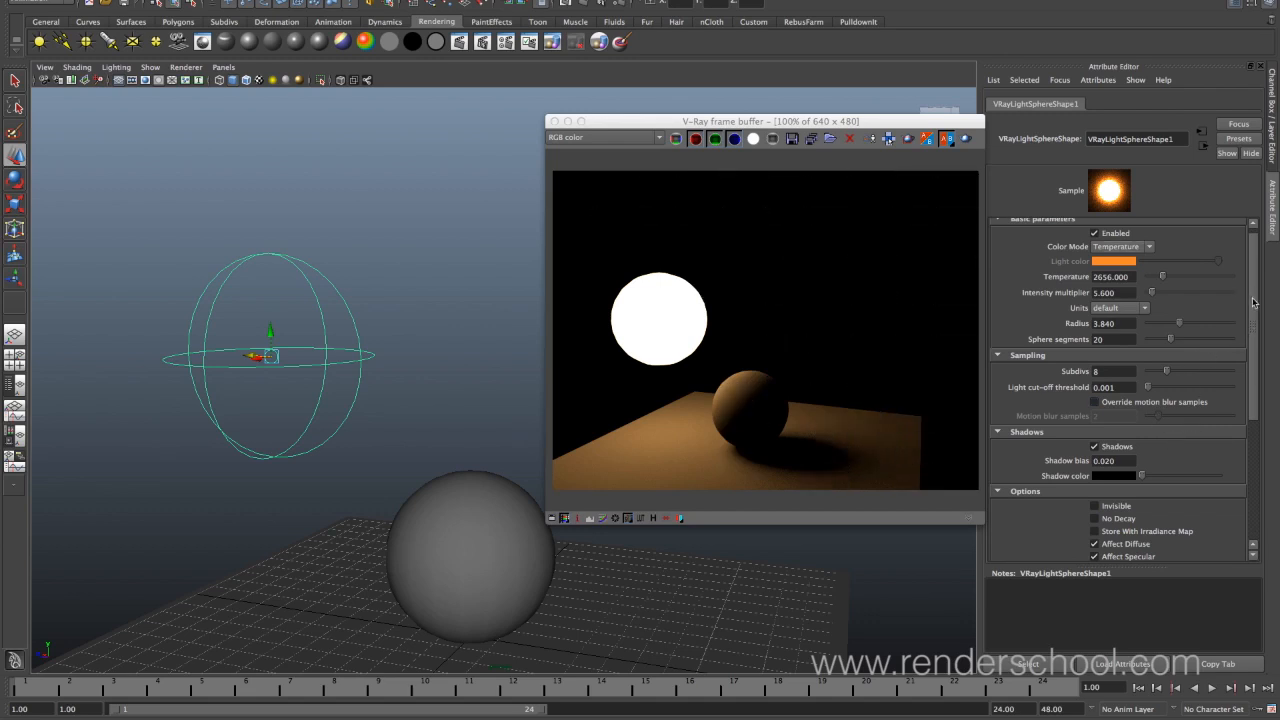
Move the sphere light higher above the ground plane and delete it.
scroll(1253, 302, down, 5)
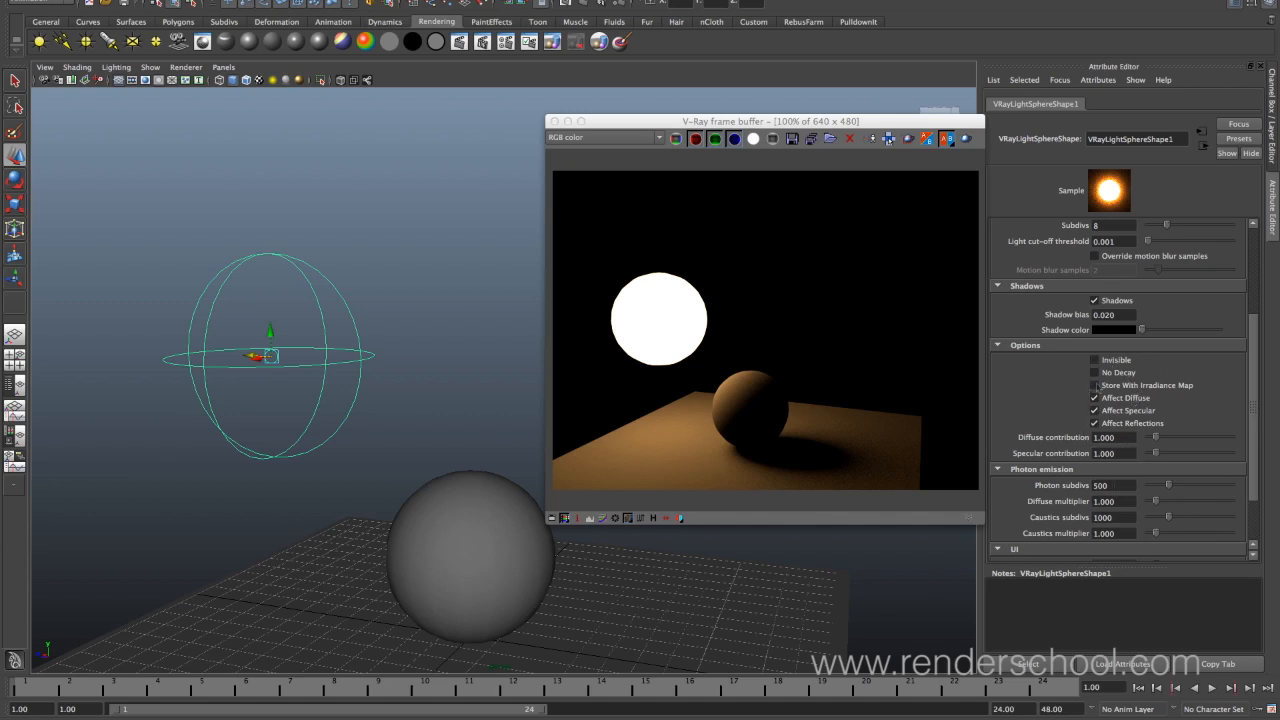
scroll(1259, 413, up, 1)
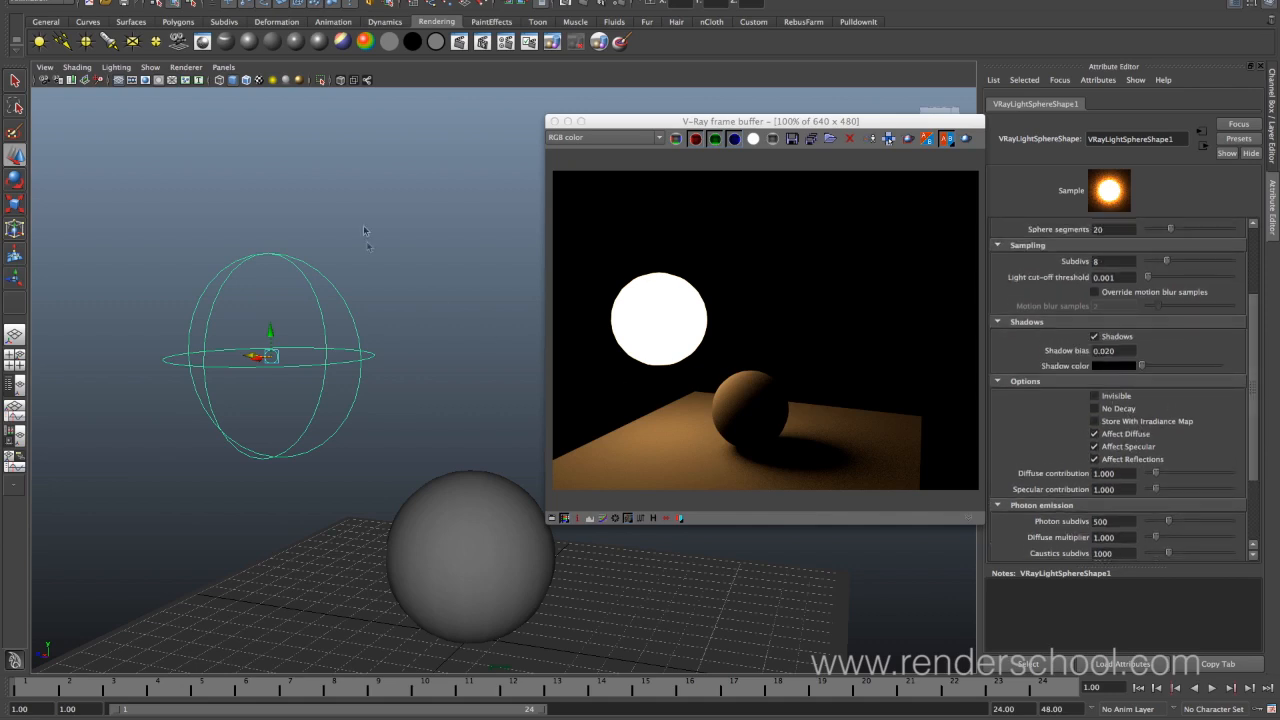
click(264, 365)
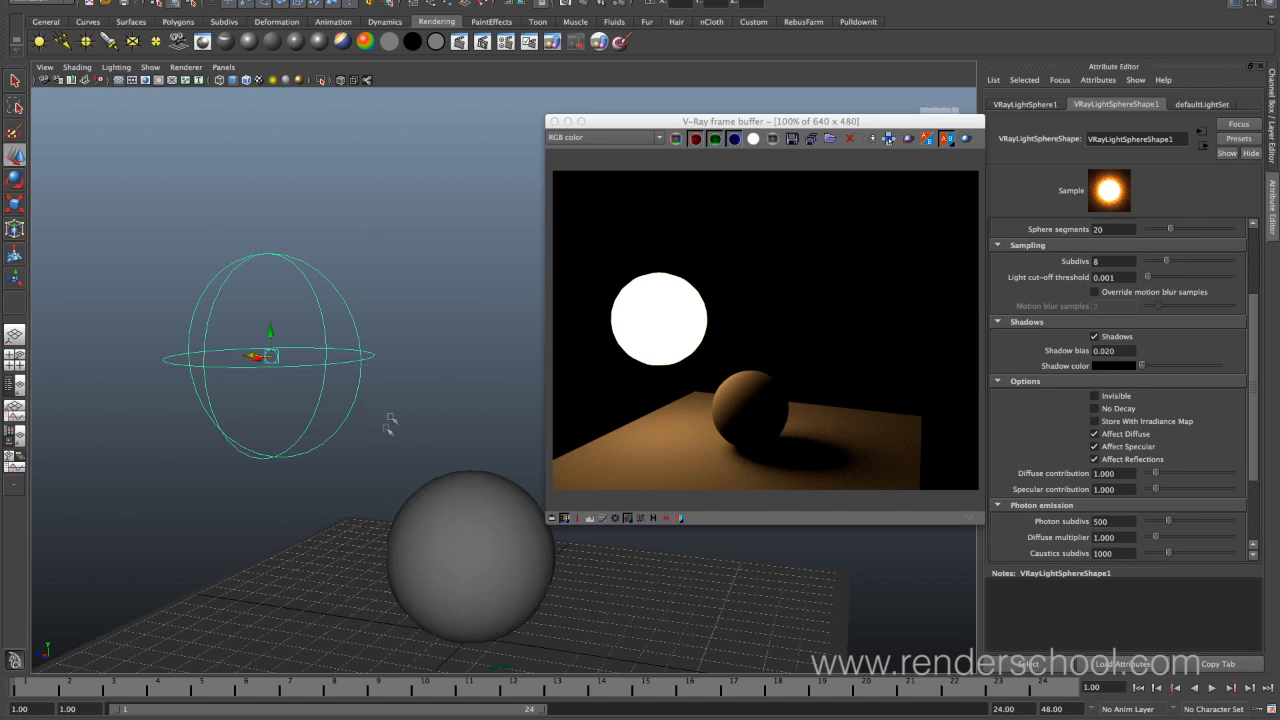
alt+drag(331, 449, 370, 440)
drag(267, 372, 193, 256)
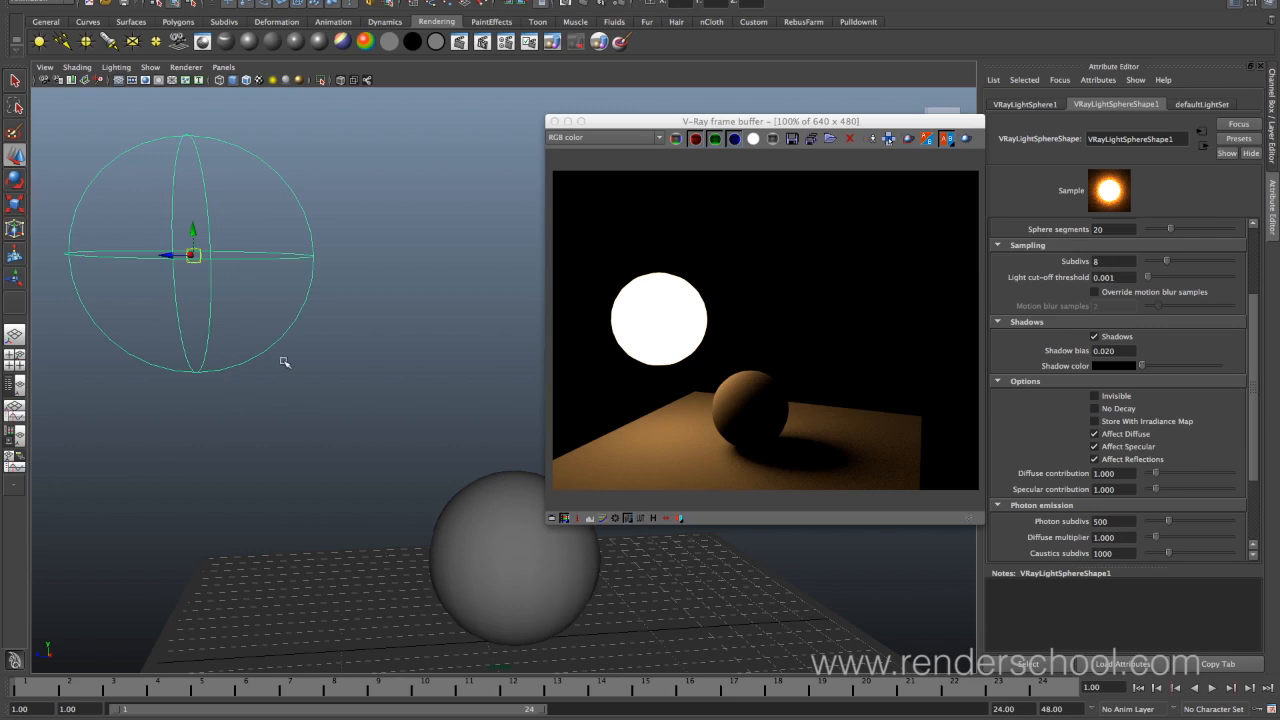
key(Delete)
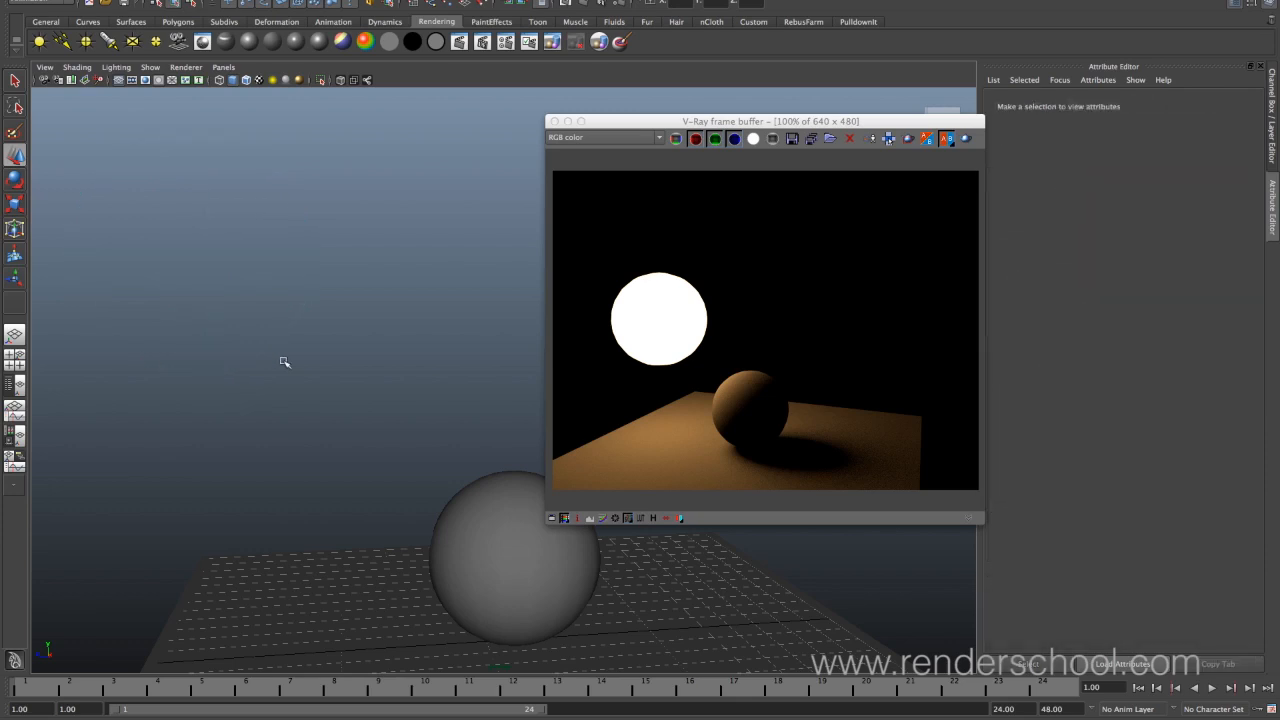
Create a V-Ray Dome Light and render the scene with it.
click(186, 1)
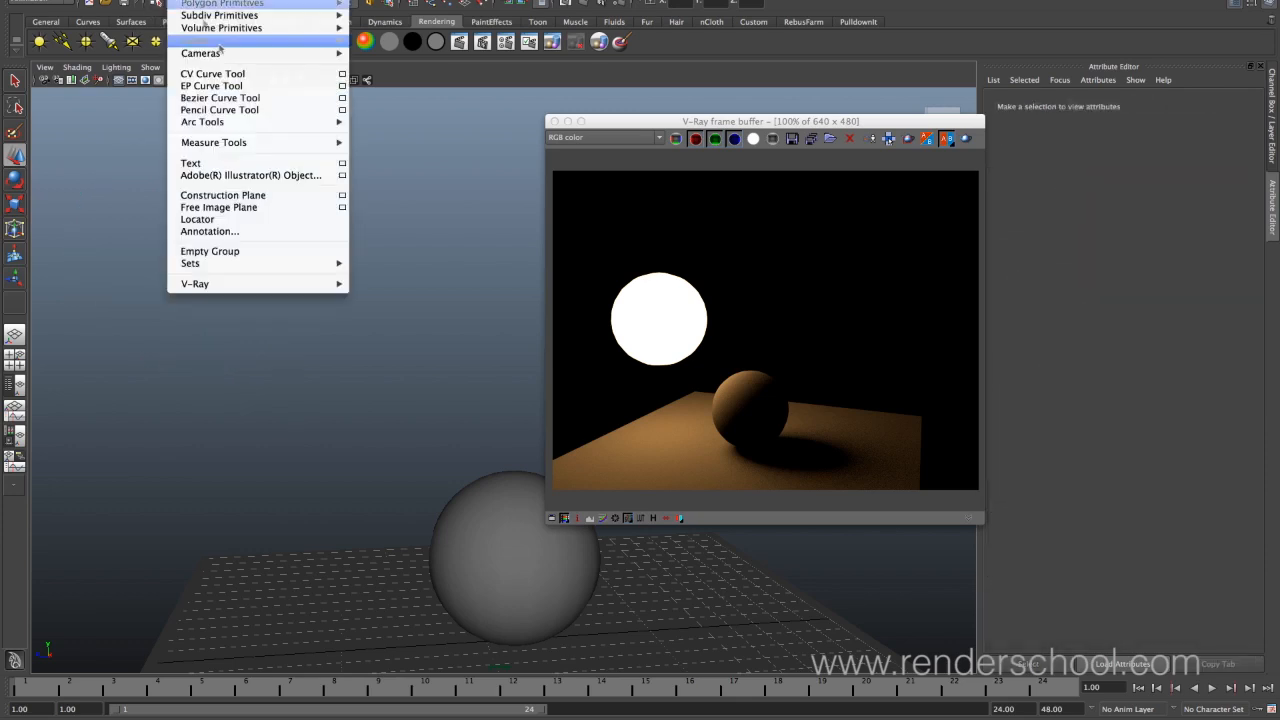
mouse_move(226, 45)
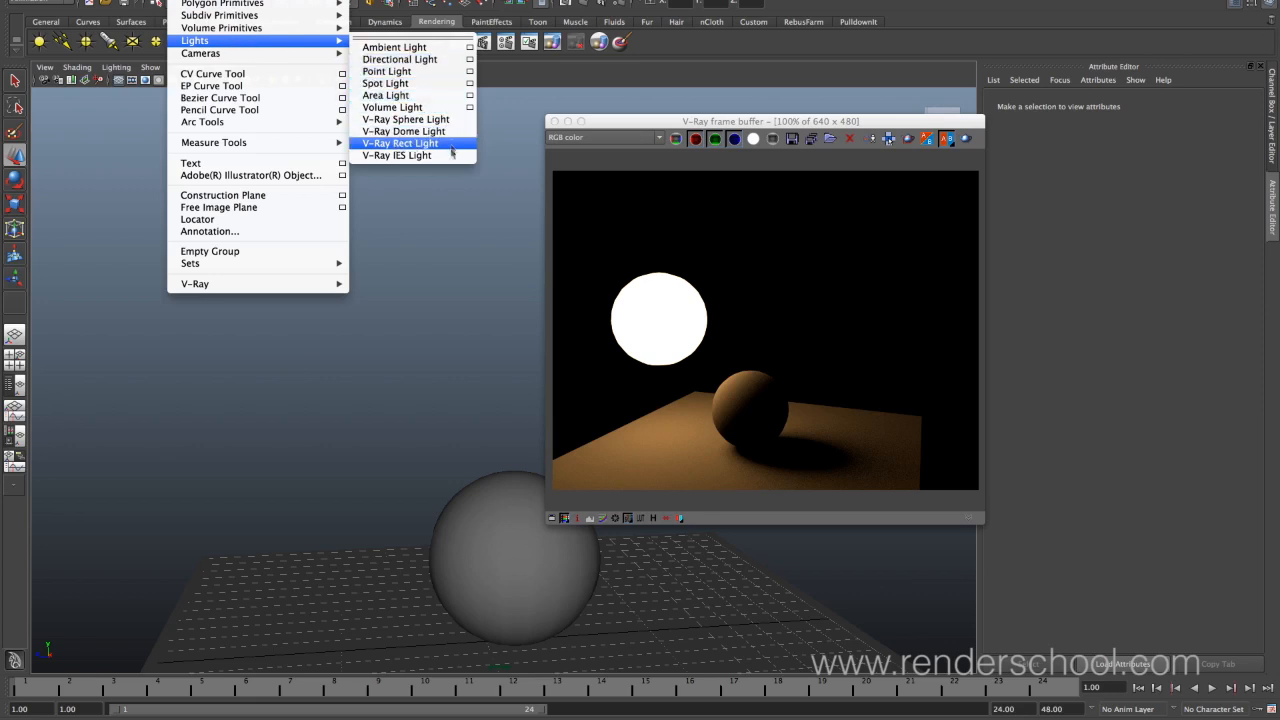
click(410, 131)
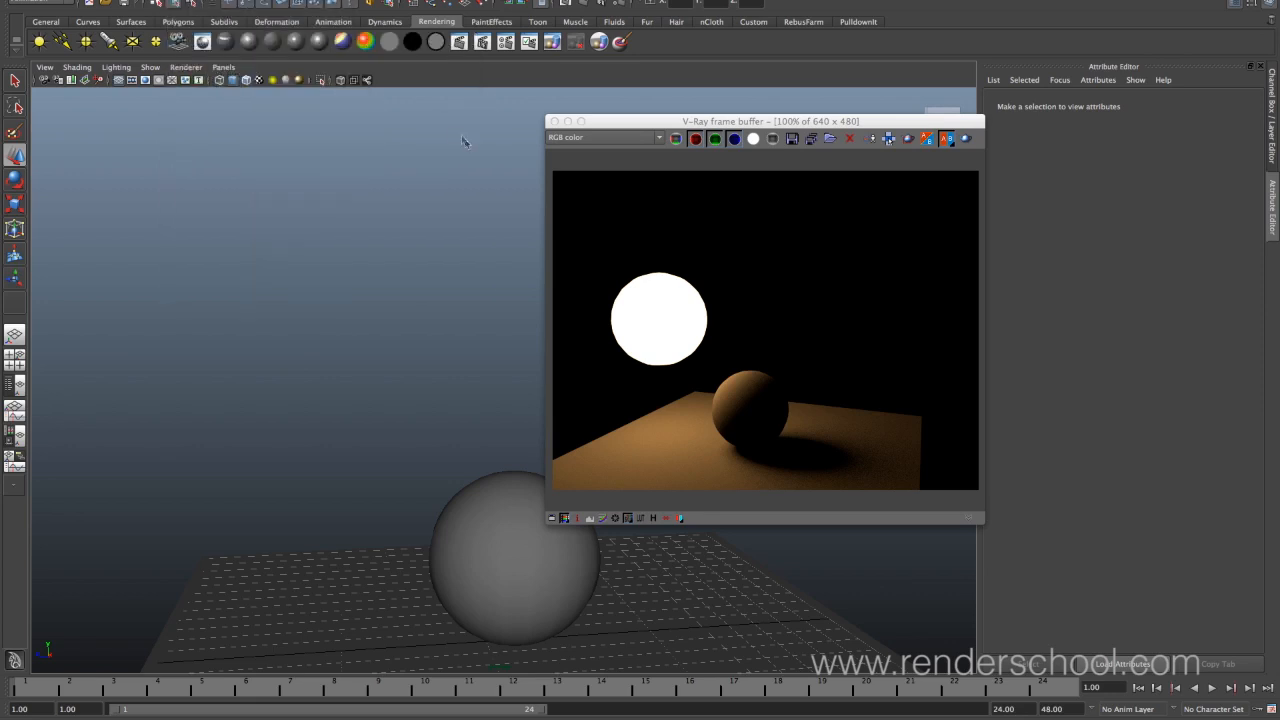
click(966, 140)
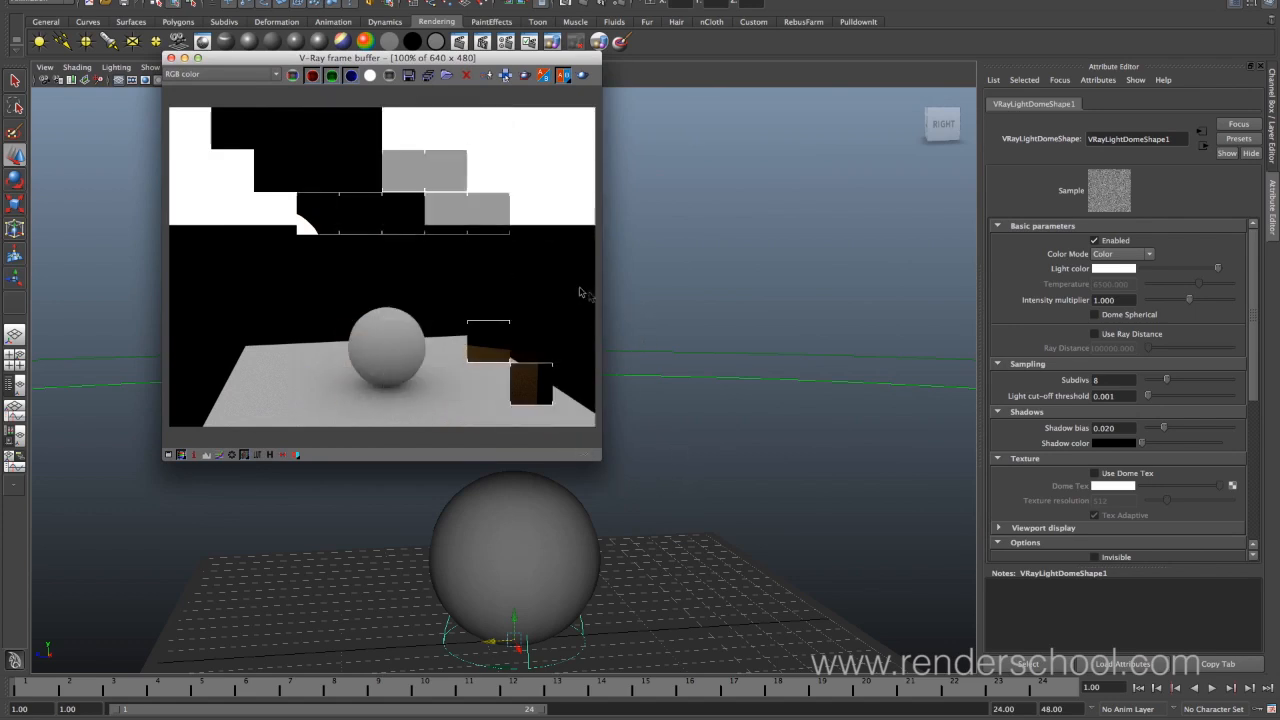
alt+drag(717, 541, 786, 491)
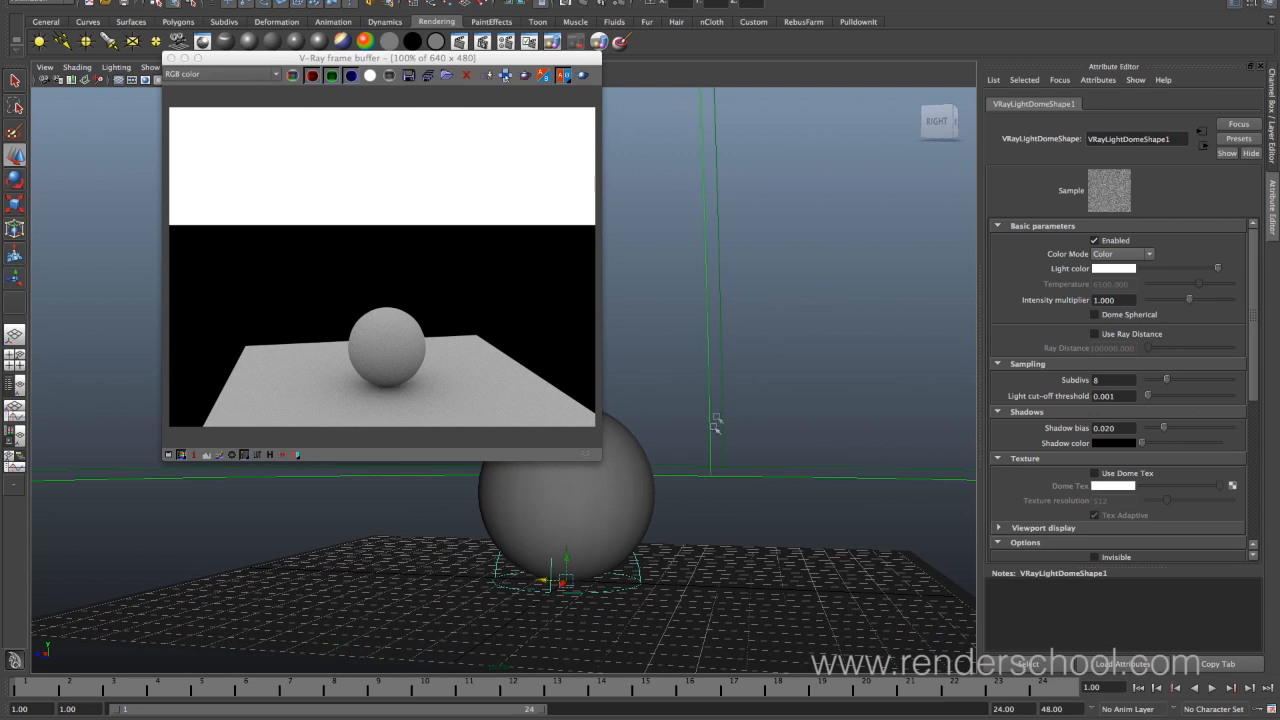
Scale up the ground plane so it extends well beyond the grid.
click(686, 616)
key(r)
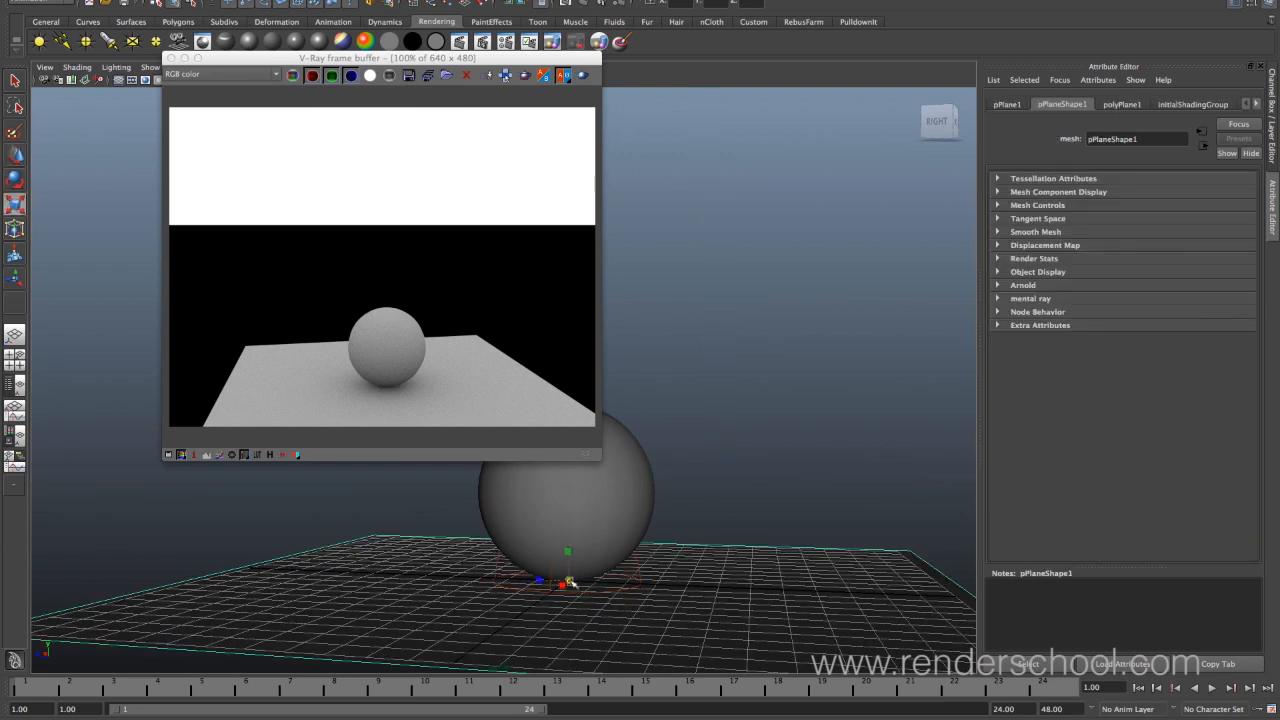
alt+drag(660, 538, 760, 404)
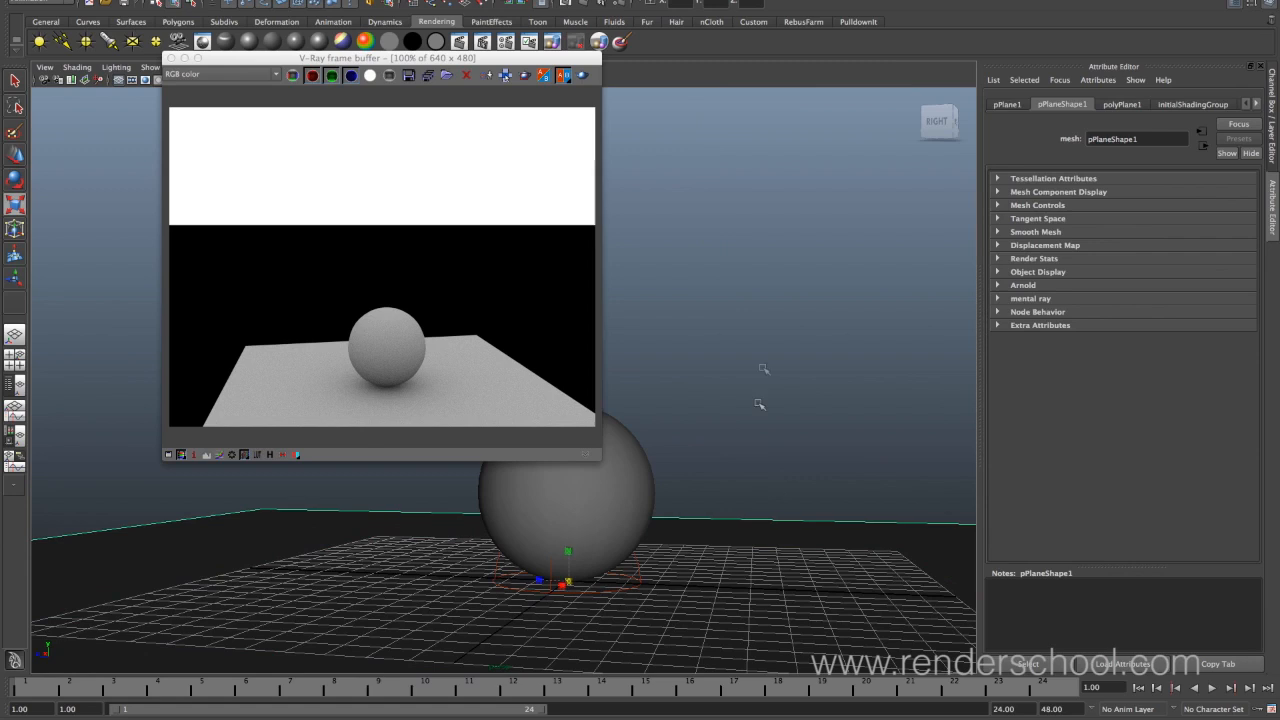
Set the dome light's intensity multiplier to 1.248.
click(641, 578)
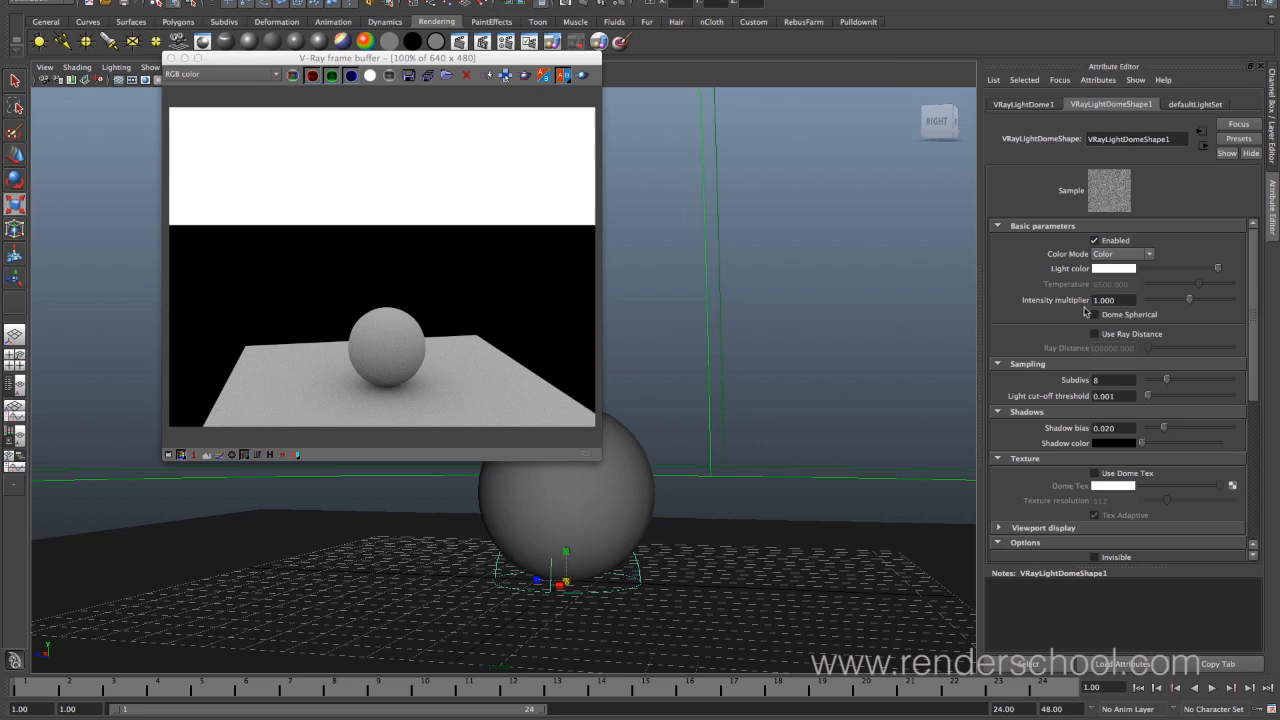
mouse_move(1250, 345)
mouse_down()
mouse_move(1248, 437)
mouse_move(1247, 345)
mouse_up()
click(1110, 300)
drag(1193, 305, 1203, 305)
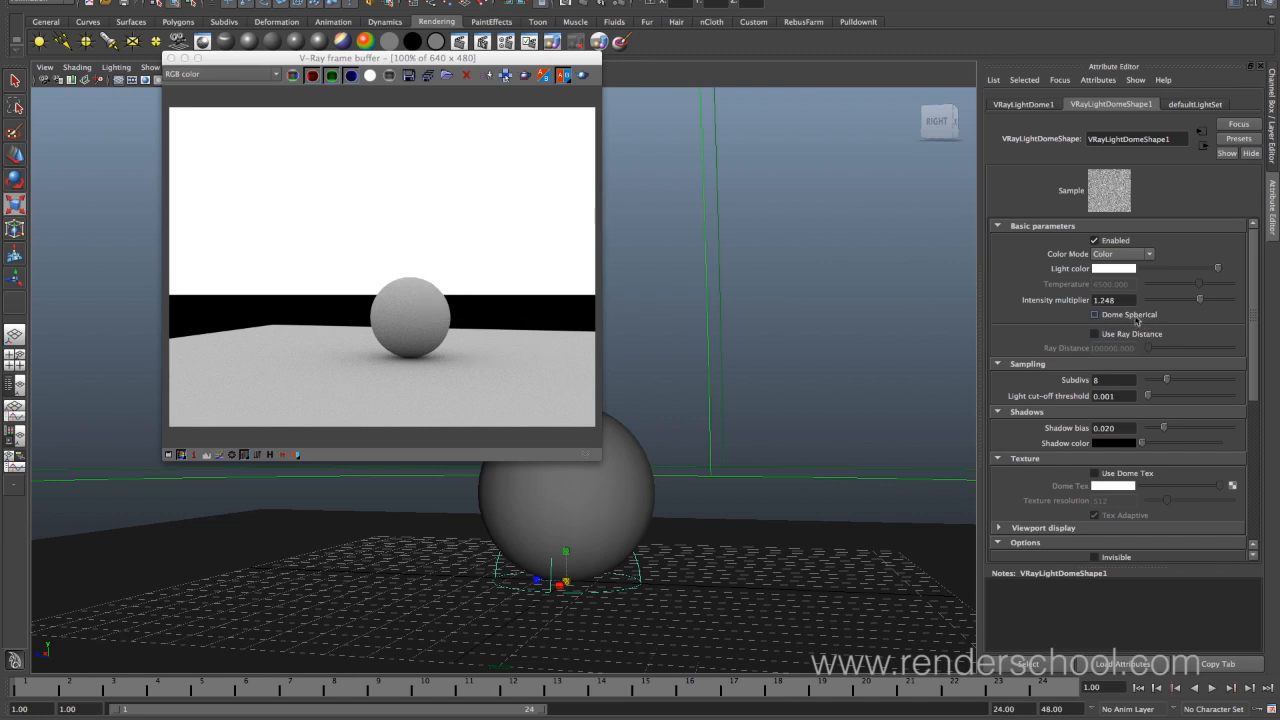
Turn on Dome Spherical for the dome light and render the scene.
click(1136, 319)
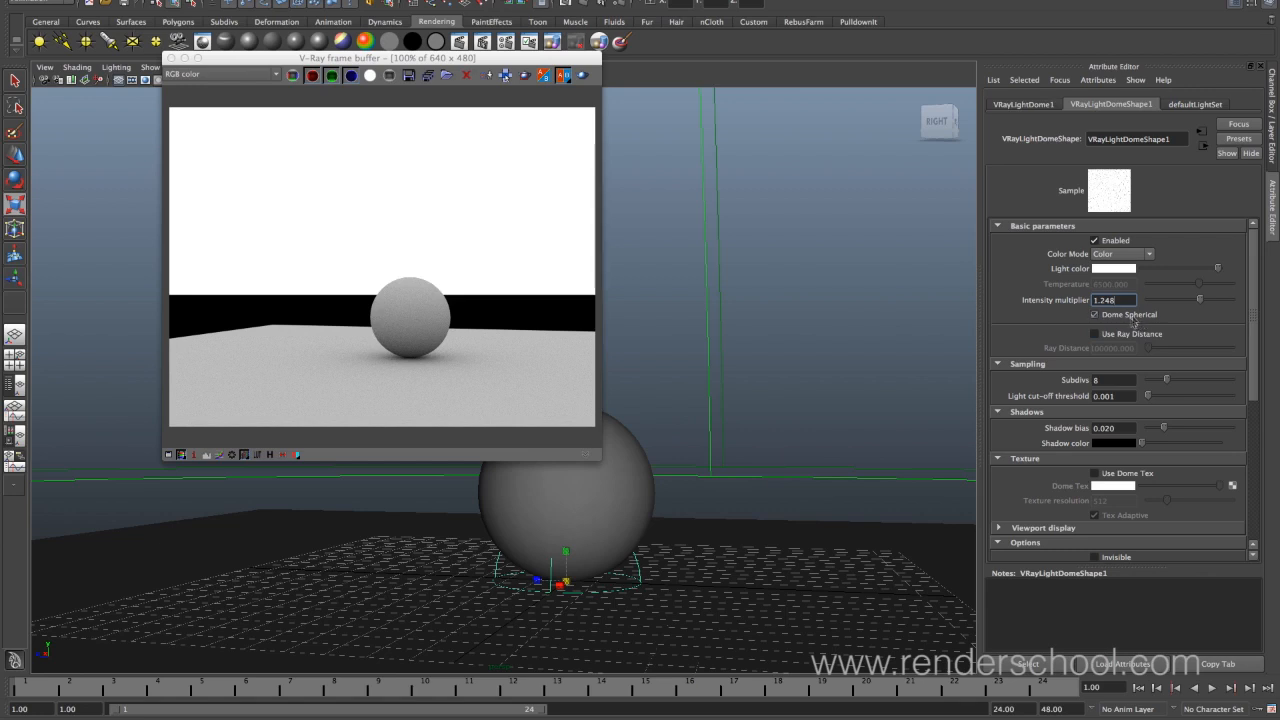
click(587, 79)
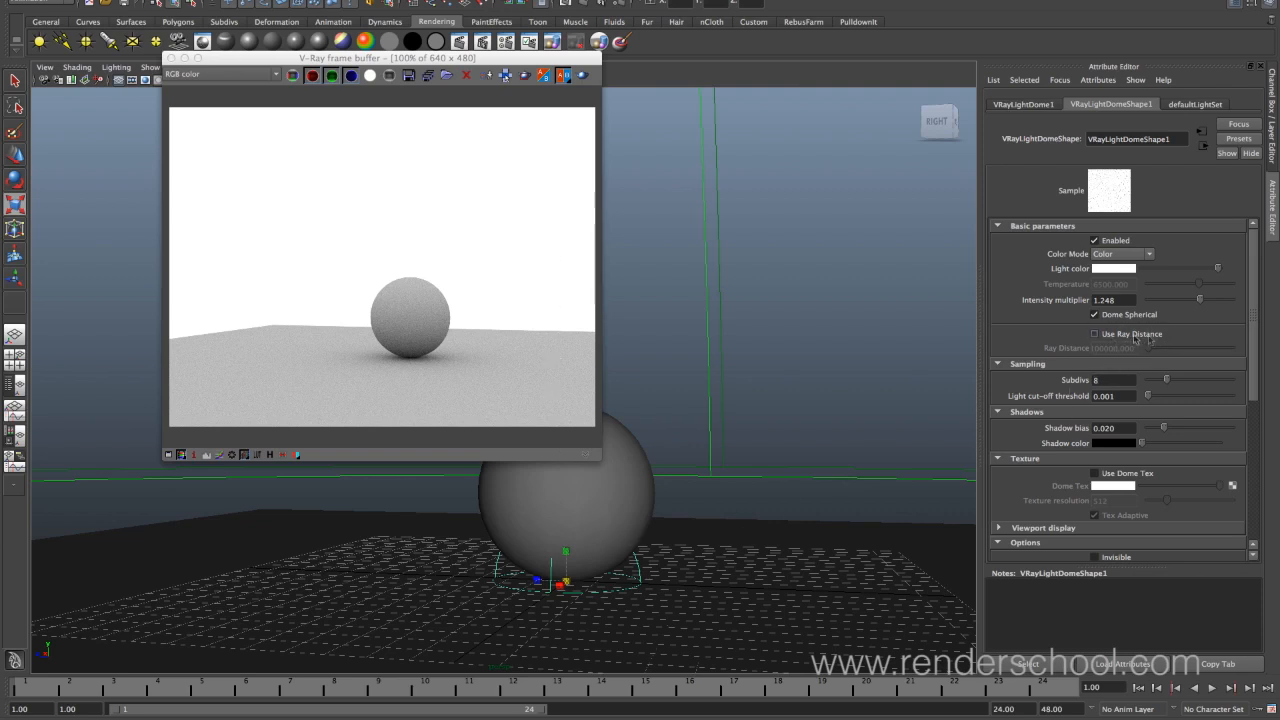
Enable Use Dome Tex on the dome light and connect a File texture to Dome Tex.
click(1118, 385)
click(1031, 365)
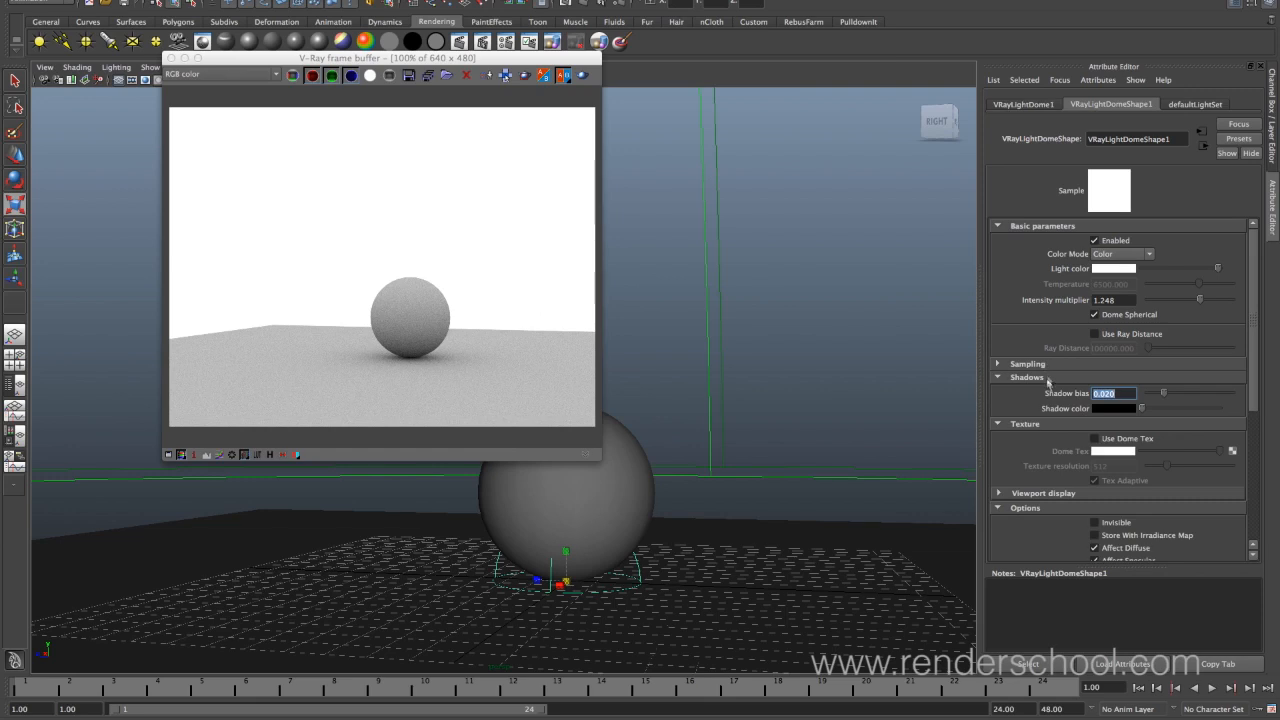
click(1048, 378)
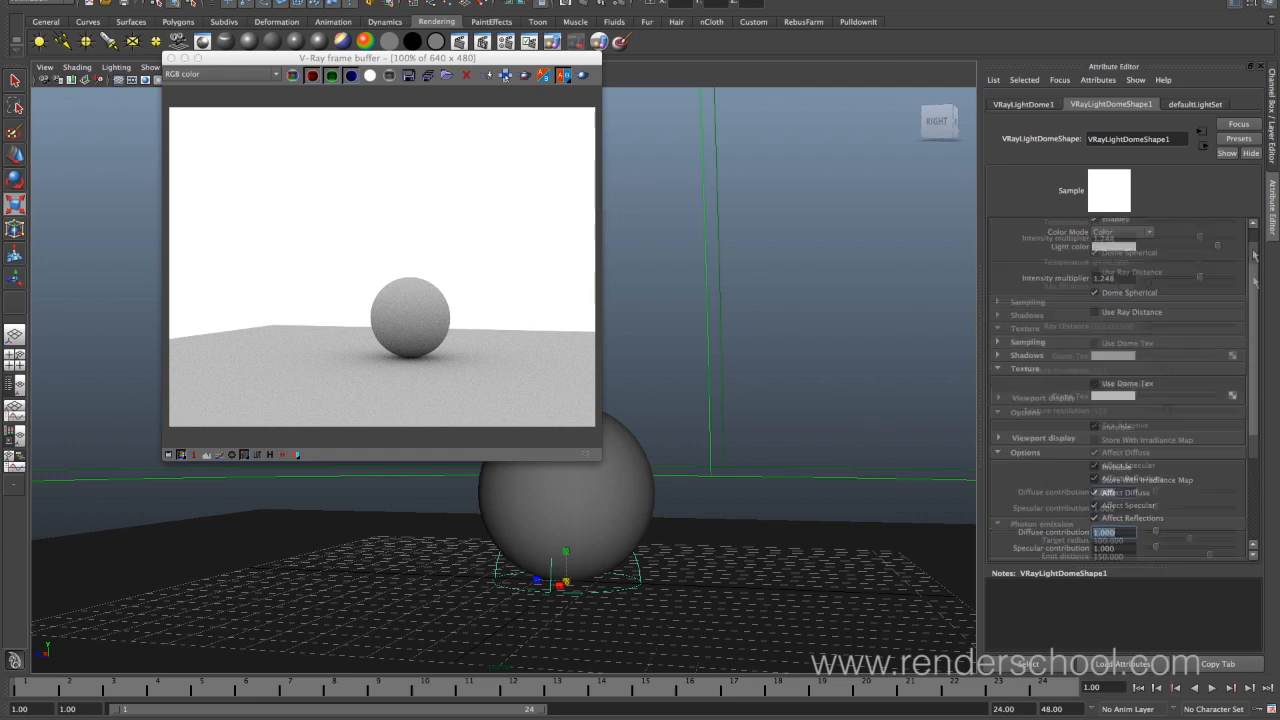
click(1146, 226)
click(1142, 283)
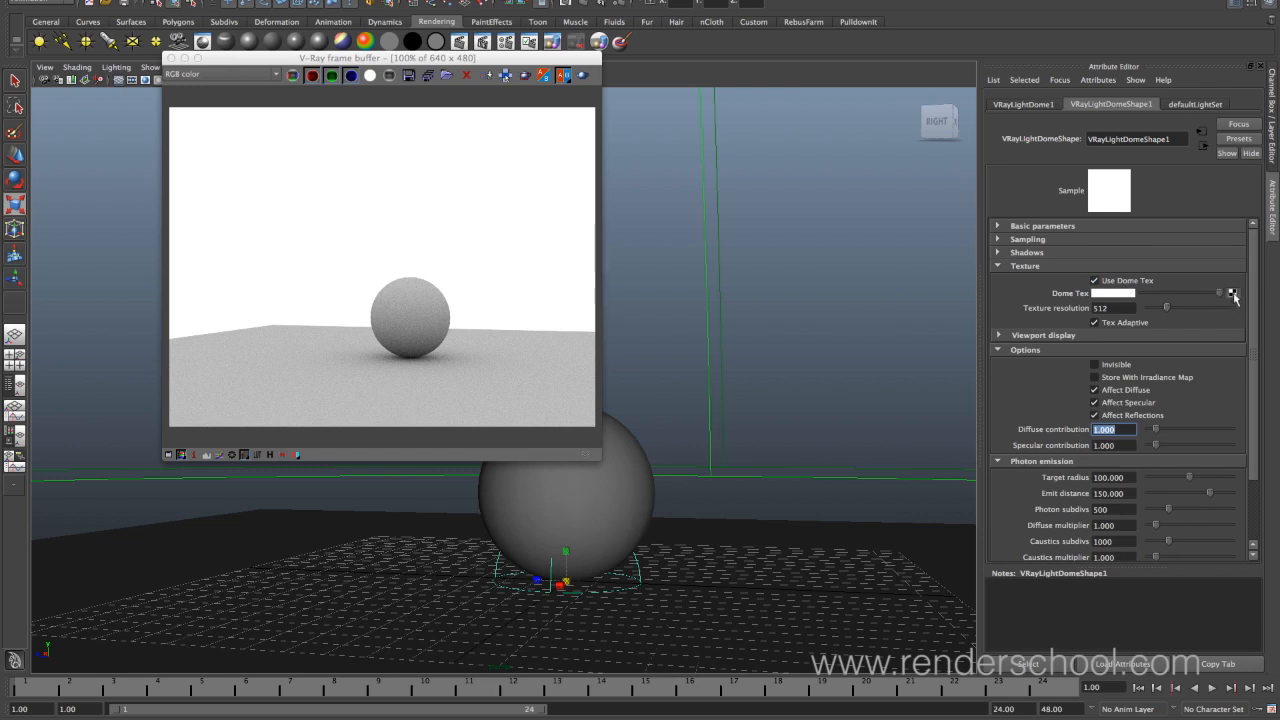
click(1232, 294)
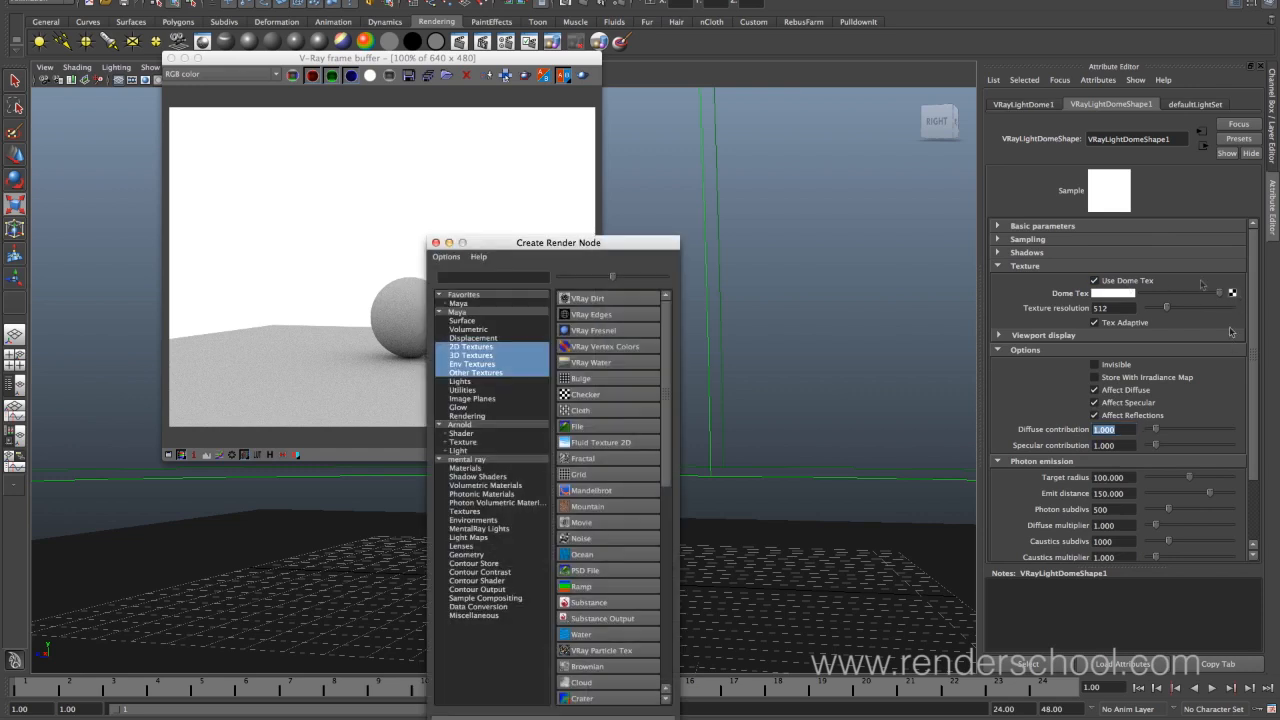
click(577, 428)
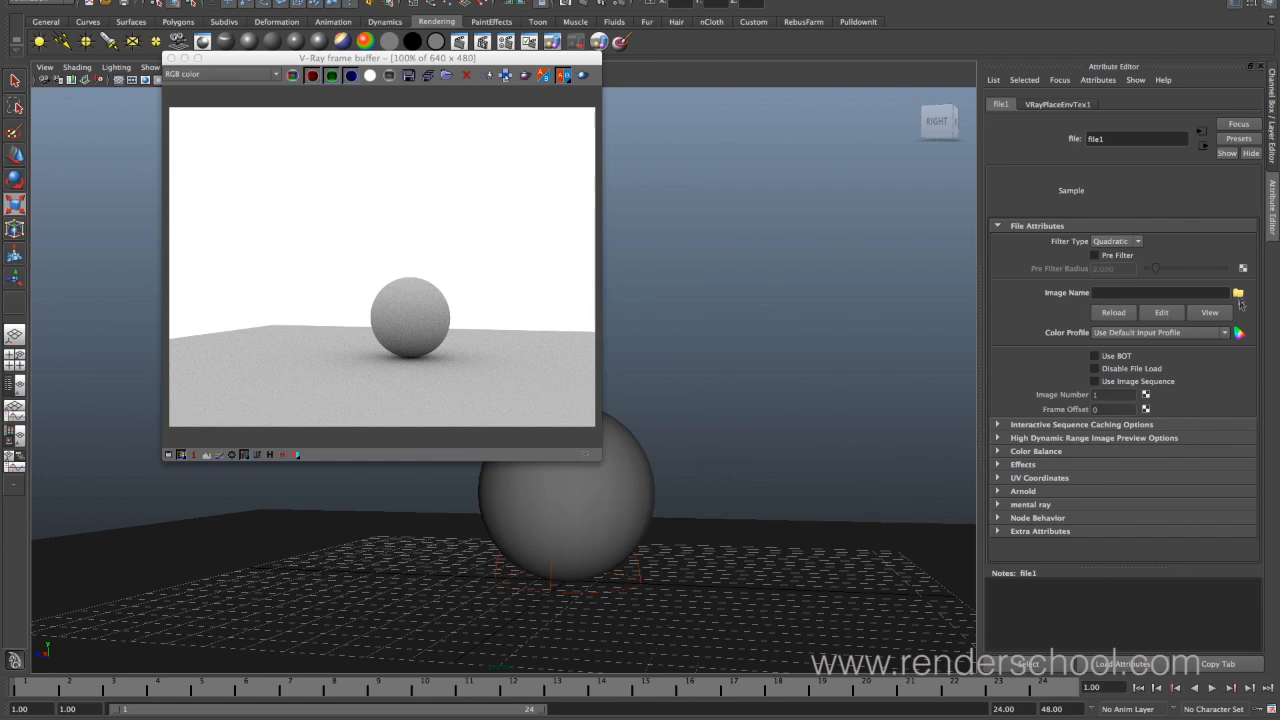
Load heden01_low.exr from the desktop's HDRI/HDRI_done folder into the file texture and render the scene.
click(1238, 294)
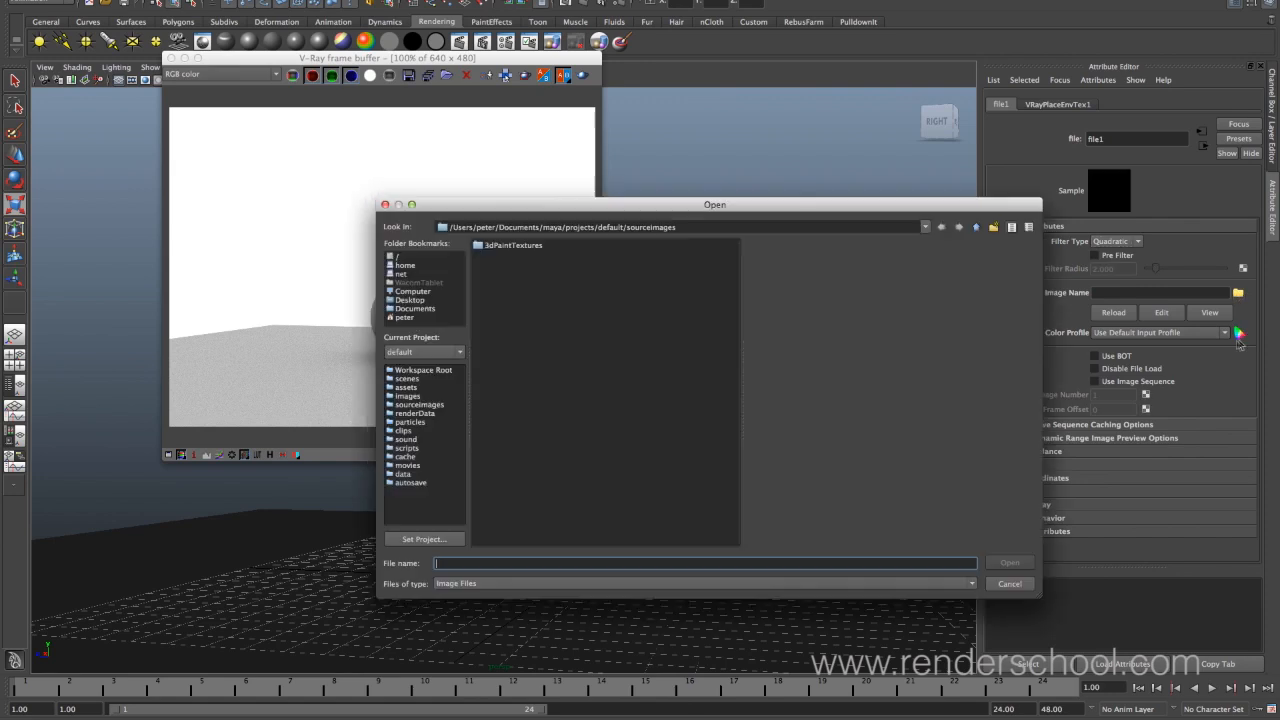
click(430, 300)
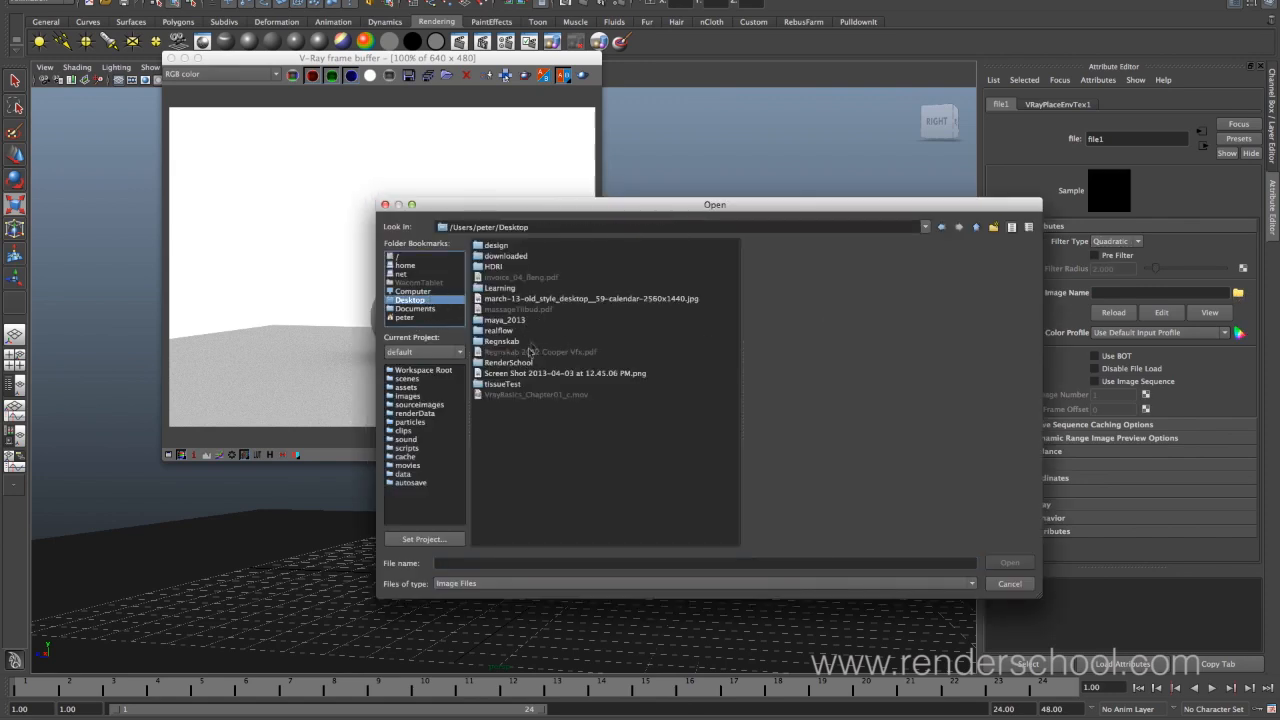
double_click(494, 267)
double_click(534, 278)
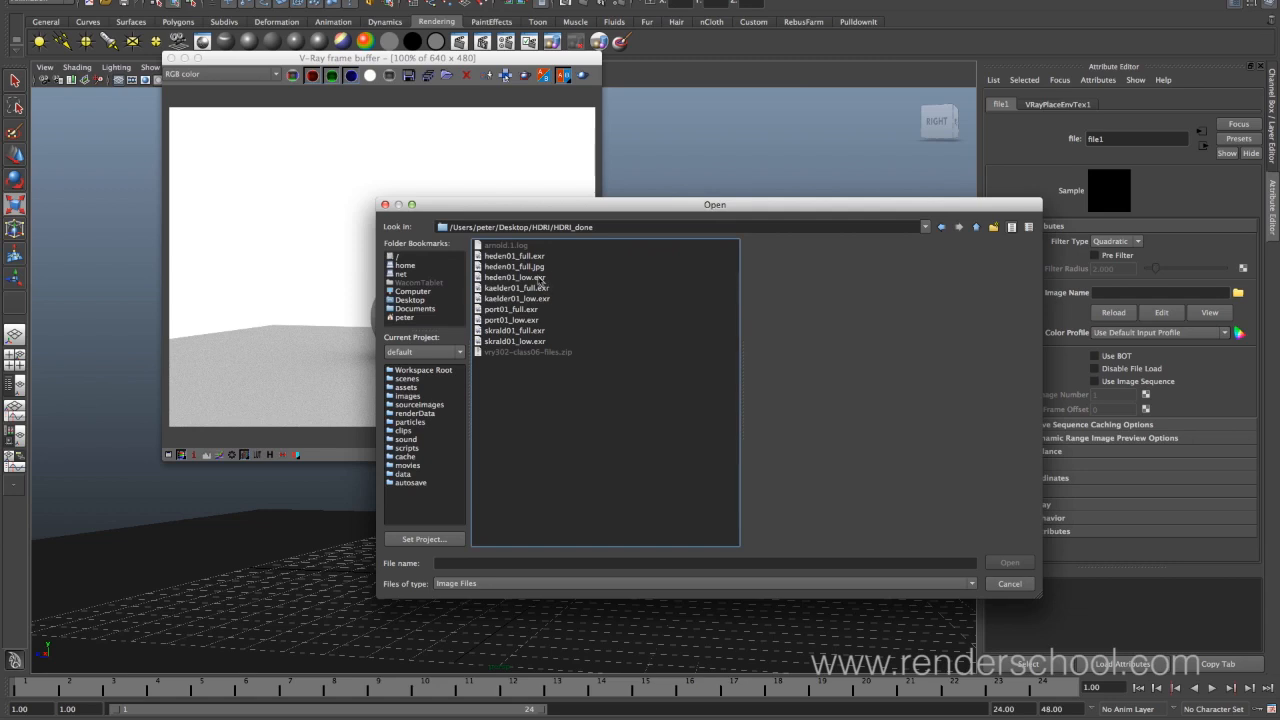
double_click(539, 279)
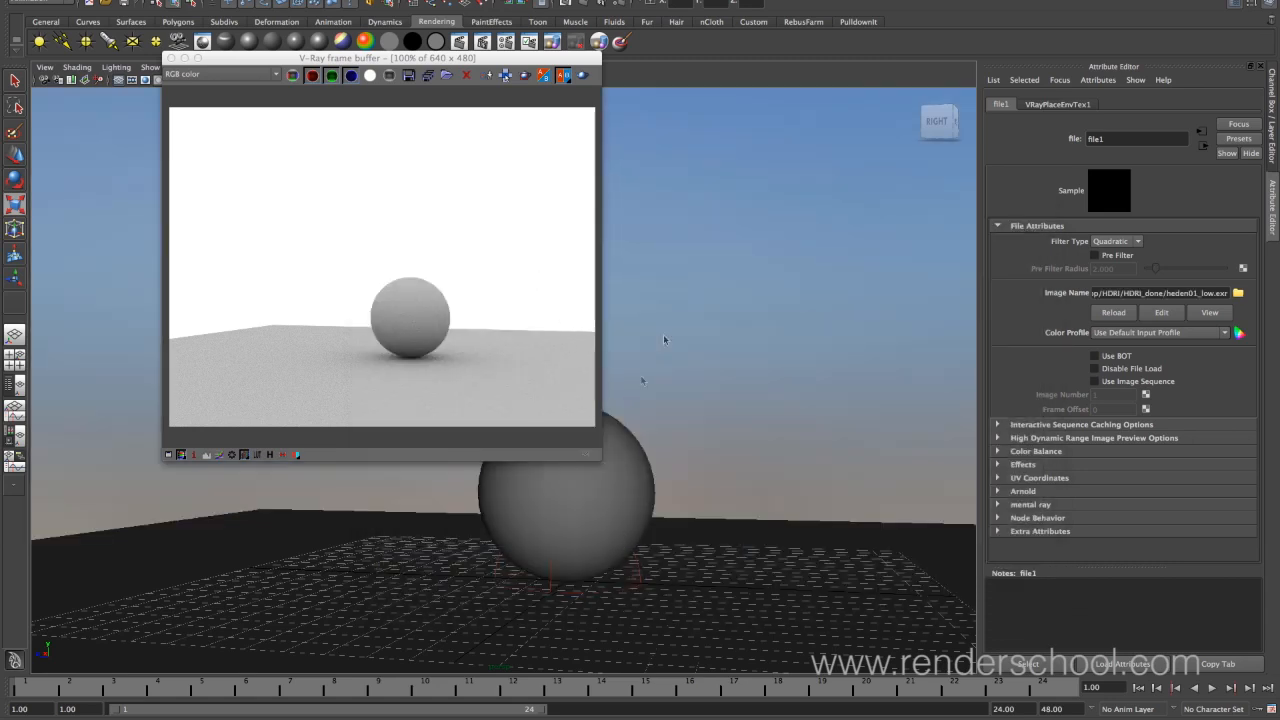
alt+drag(800, 473, 689, 405)
click(585, 78)
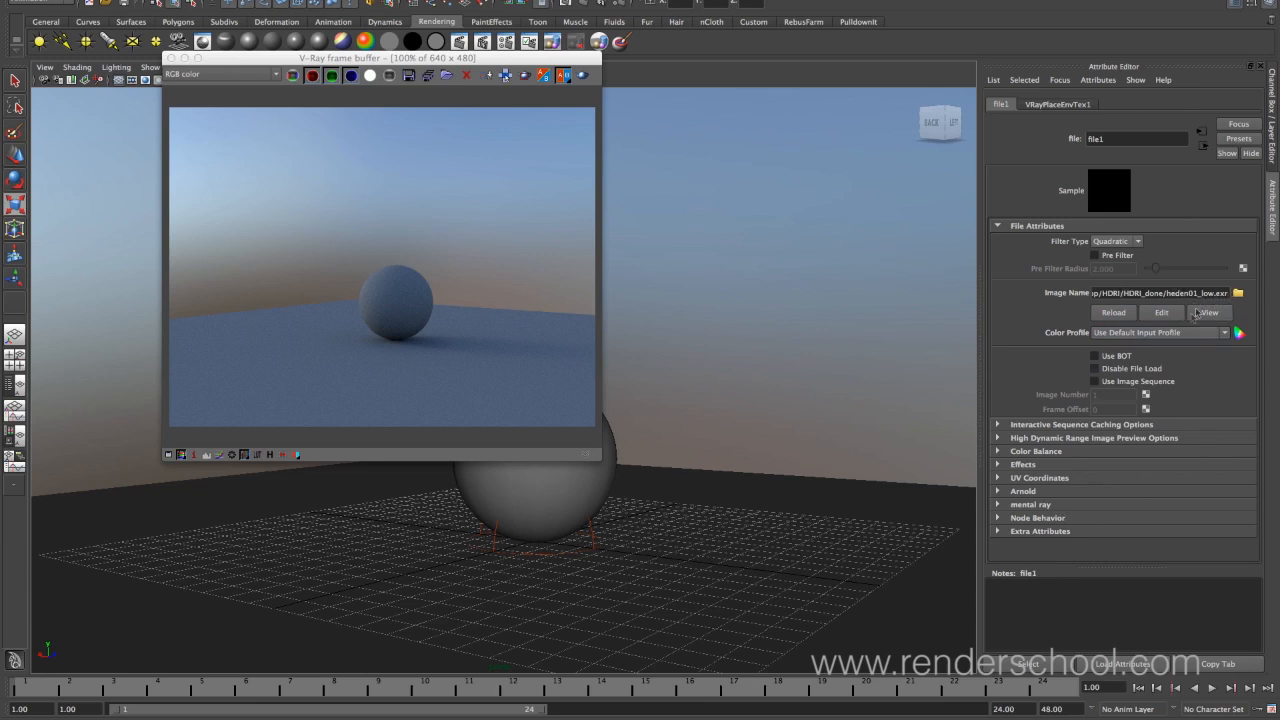
Add V-Ray's texture input gamma attributes to the HDRI file texture.
click(1117, 80)
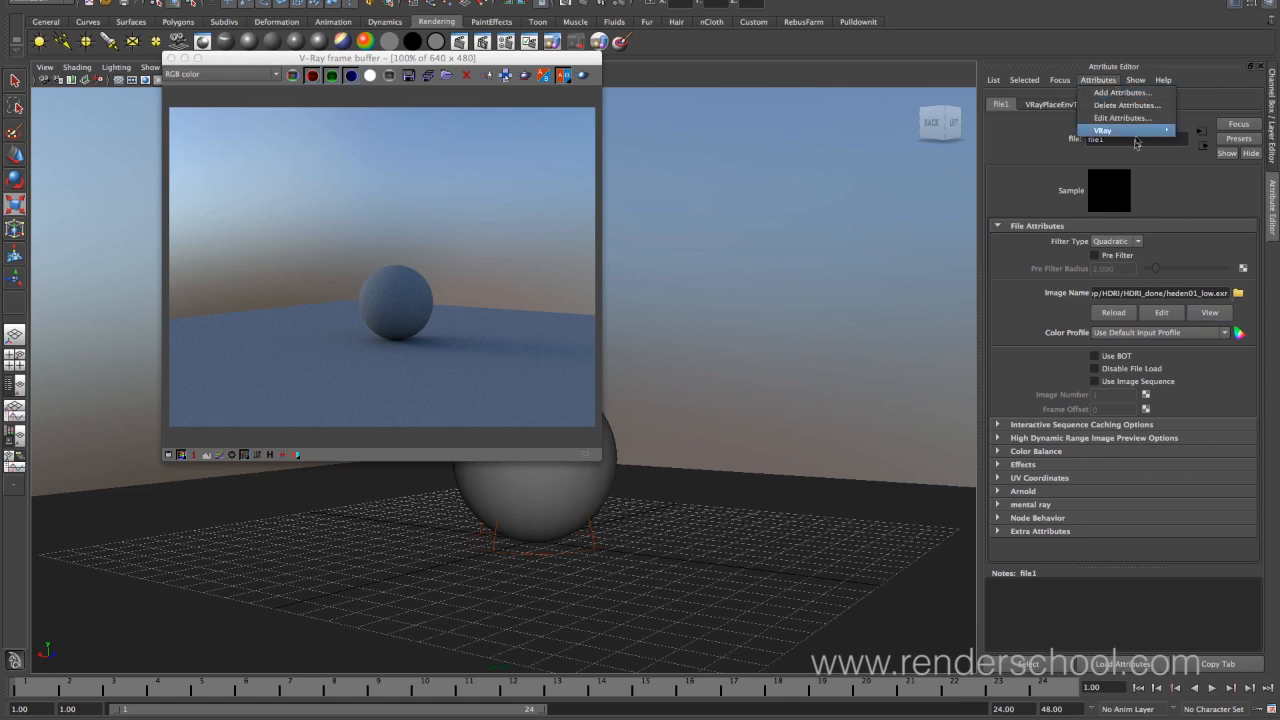
mouse_move(1142, 130)
click(1182, 139)
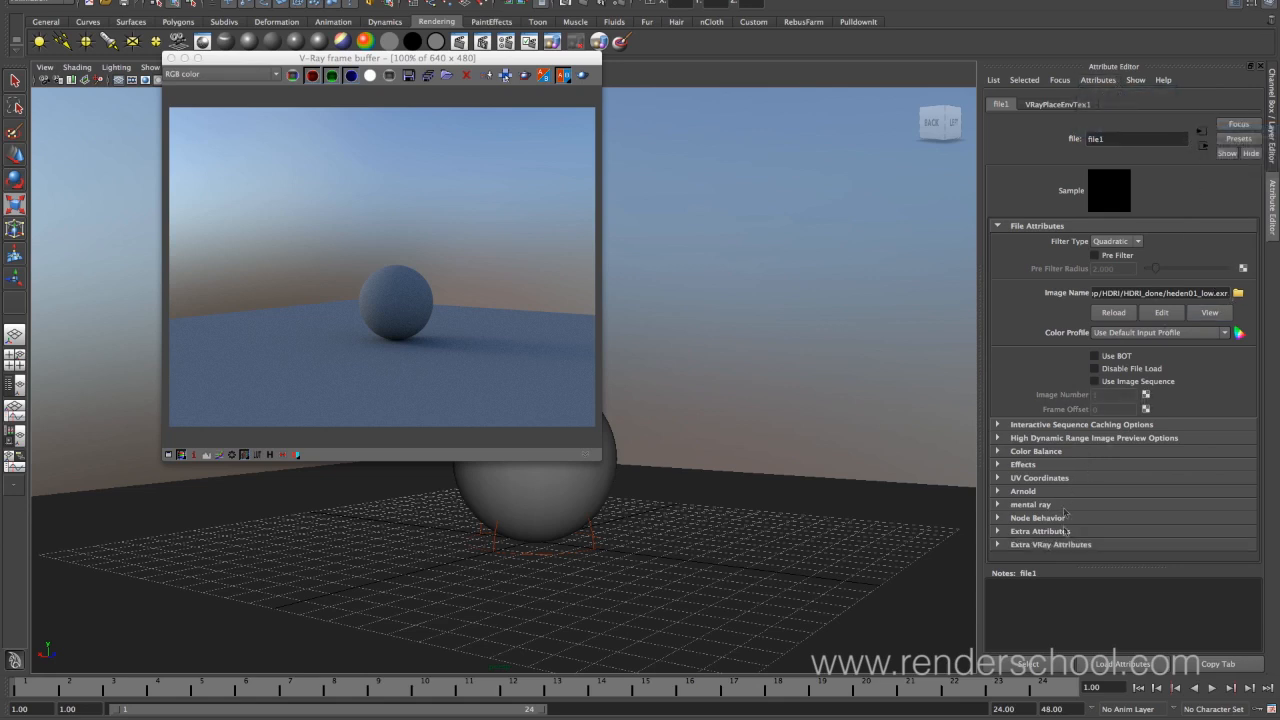
Change the color space in the file texture's extra V-Ray attributes and render the scene.
click(1108, 541)
scroll(1256, 405, down, 2)
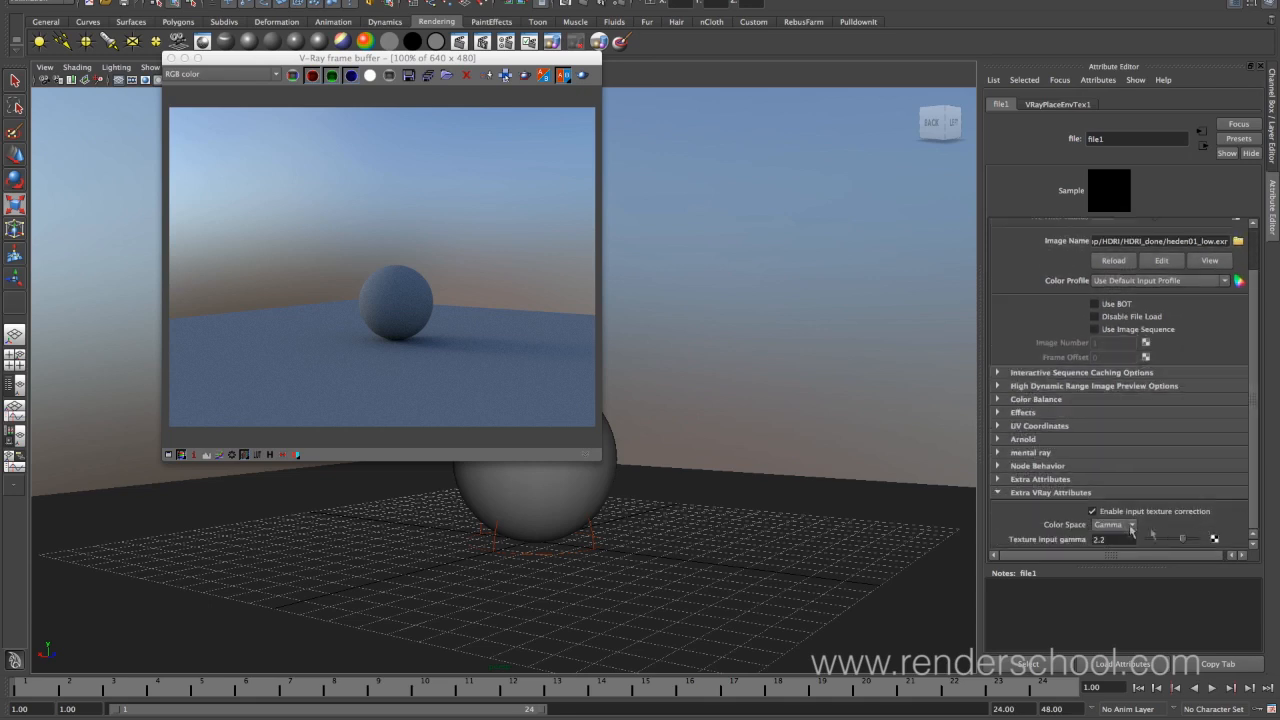
click(1127, 528)
click(1119, 539)
scroll(1262, 330, up, 2)
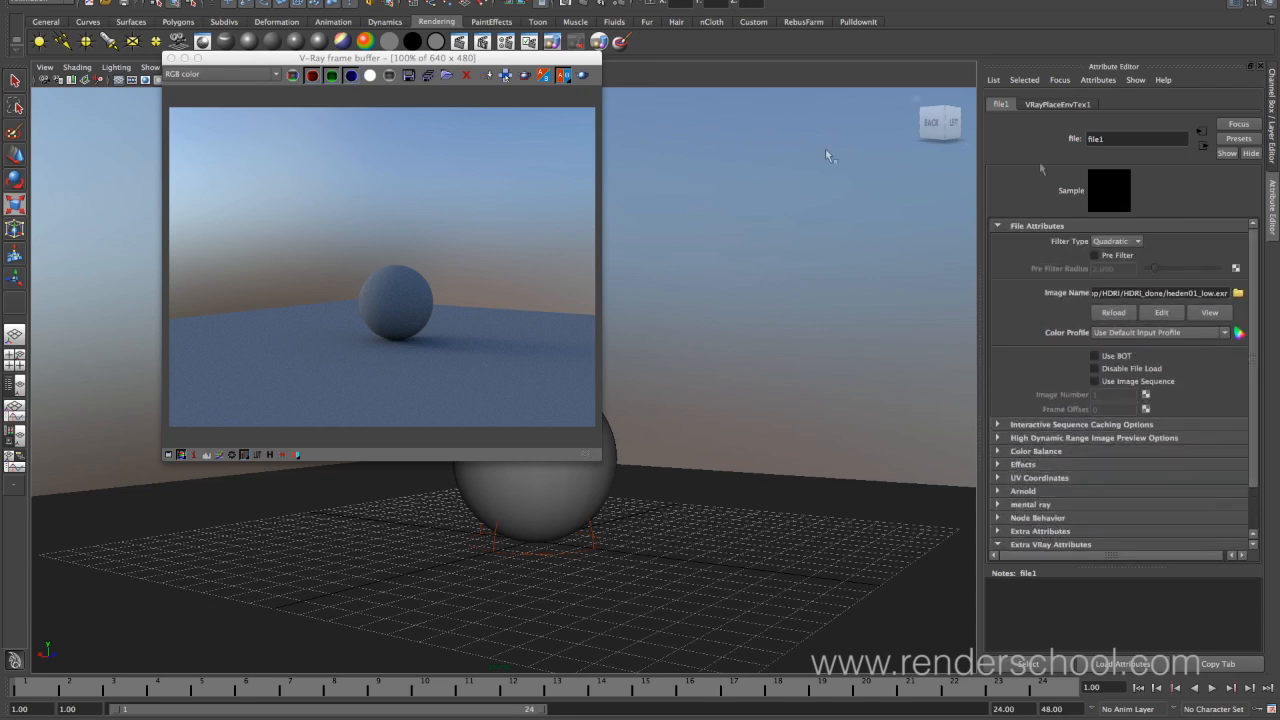
click(585, 76)
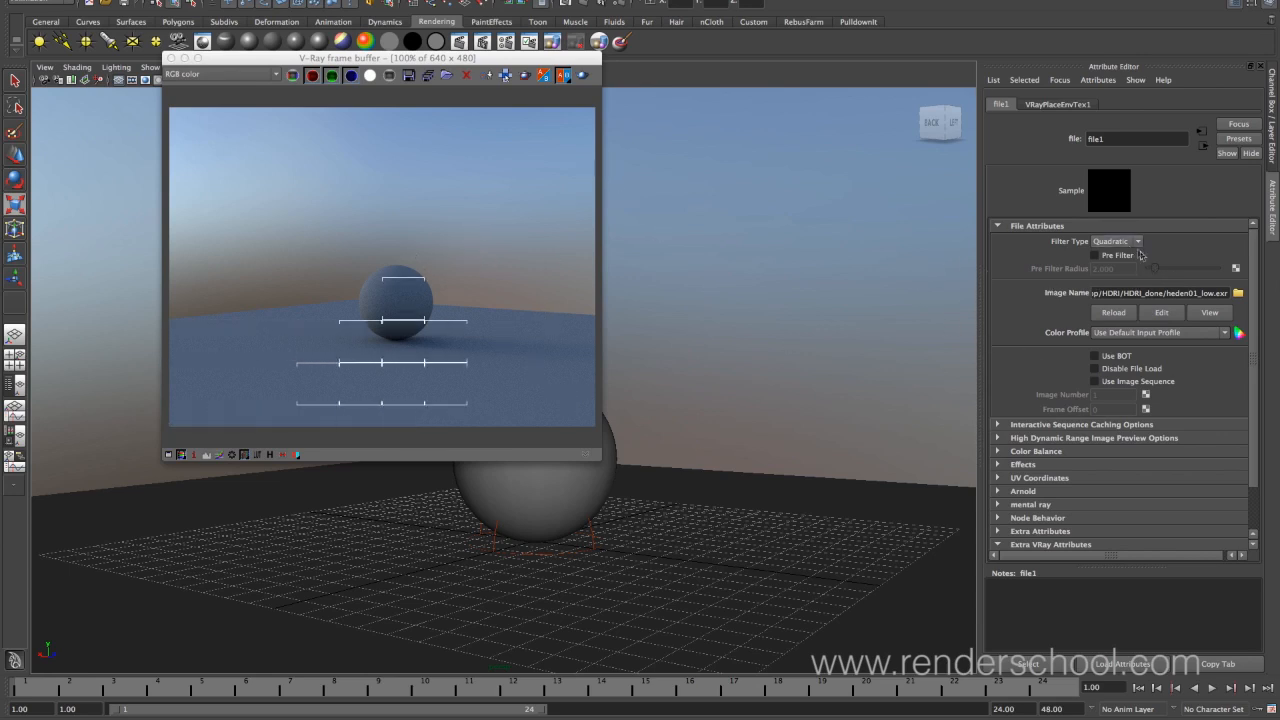
Return to the dome light's attributes and turn on its Invisible option.
click(1204, 146)
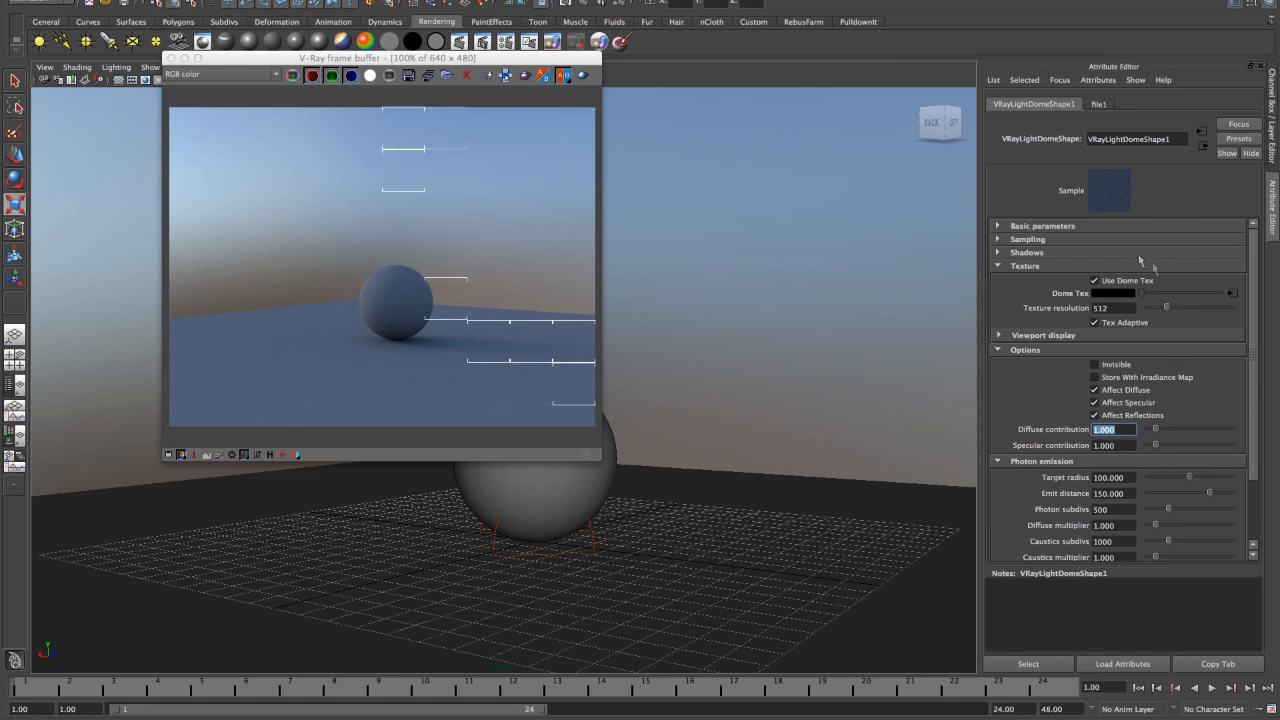
alt+drag(776, 413, 743, 423)
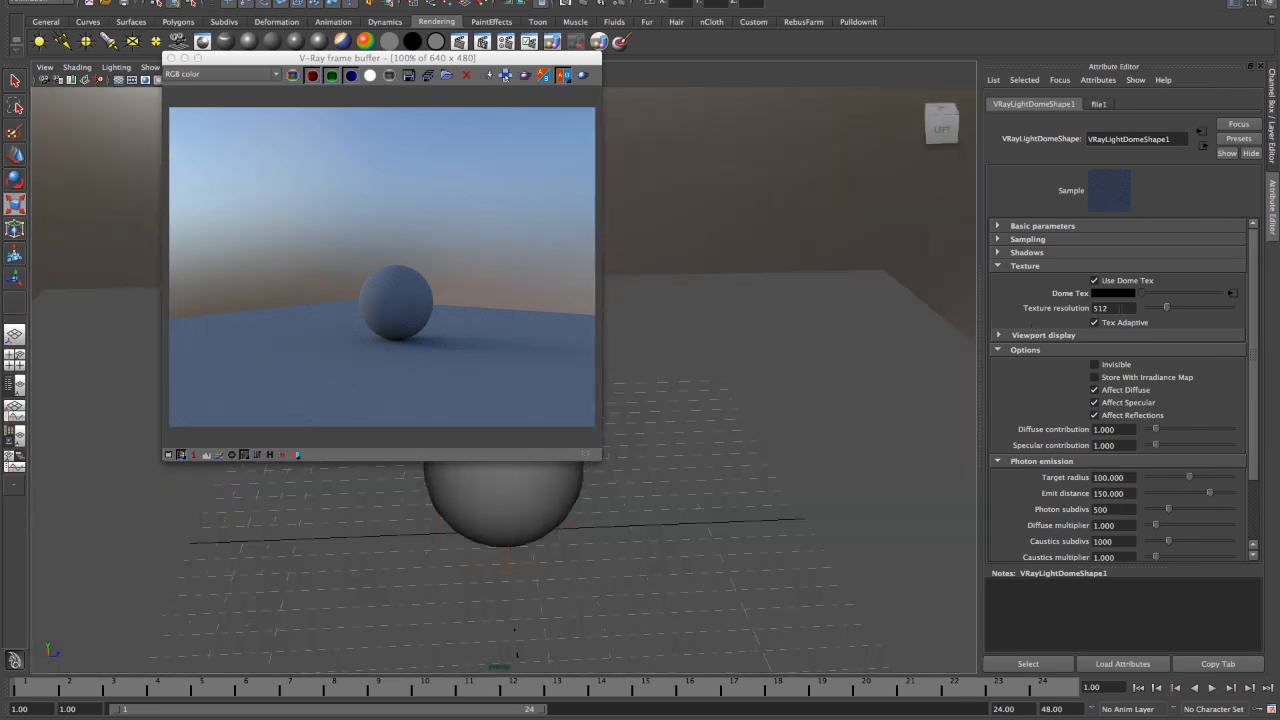
double_click(1120, 308)
click(1122, 366)
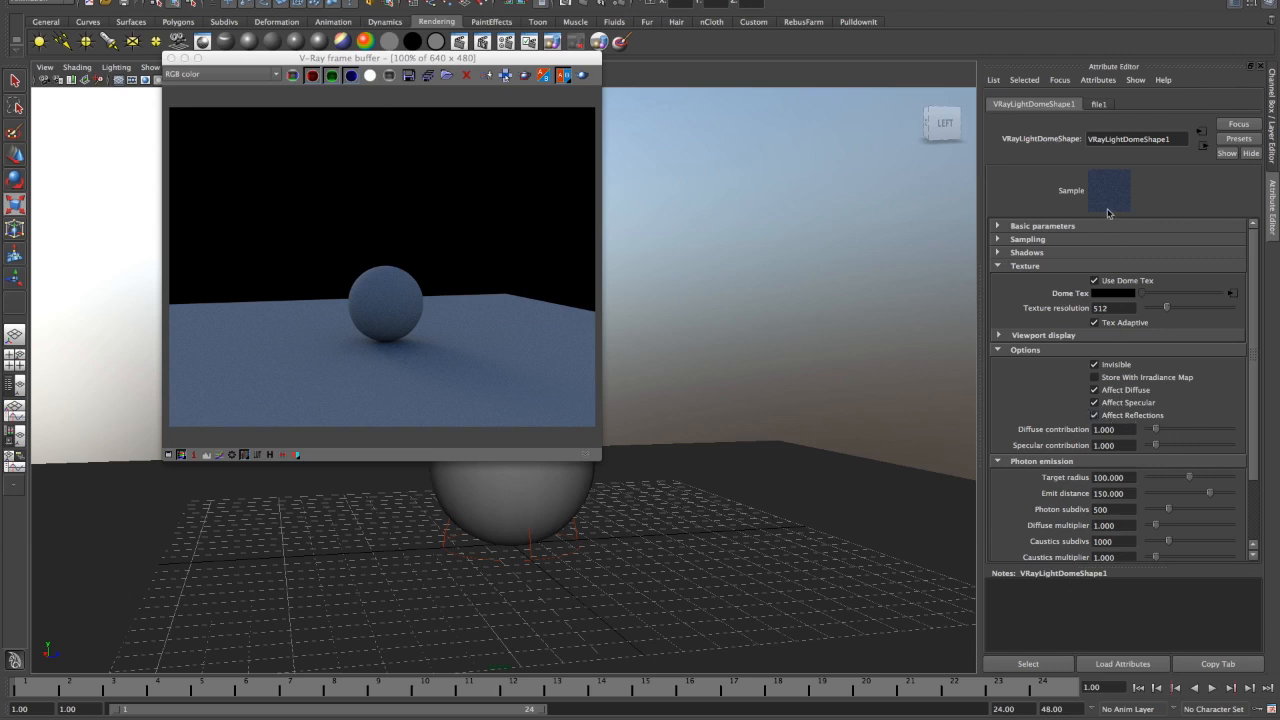
click(1134, 416)
drag(463, 64, 431, 78)
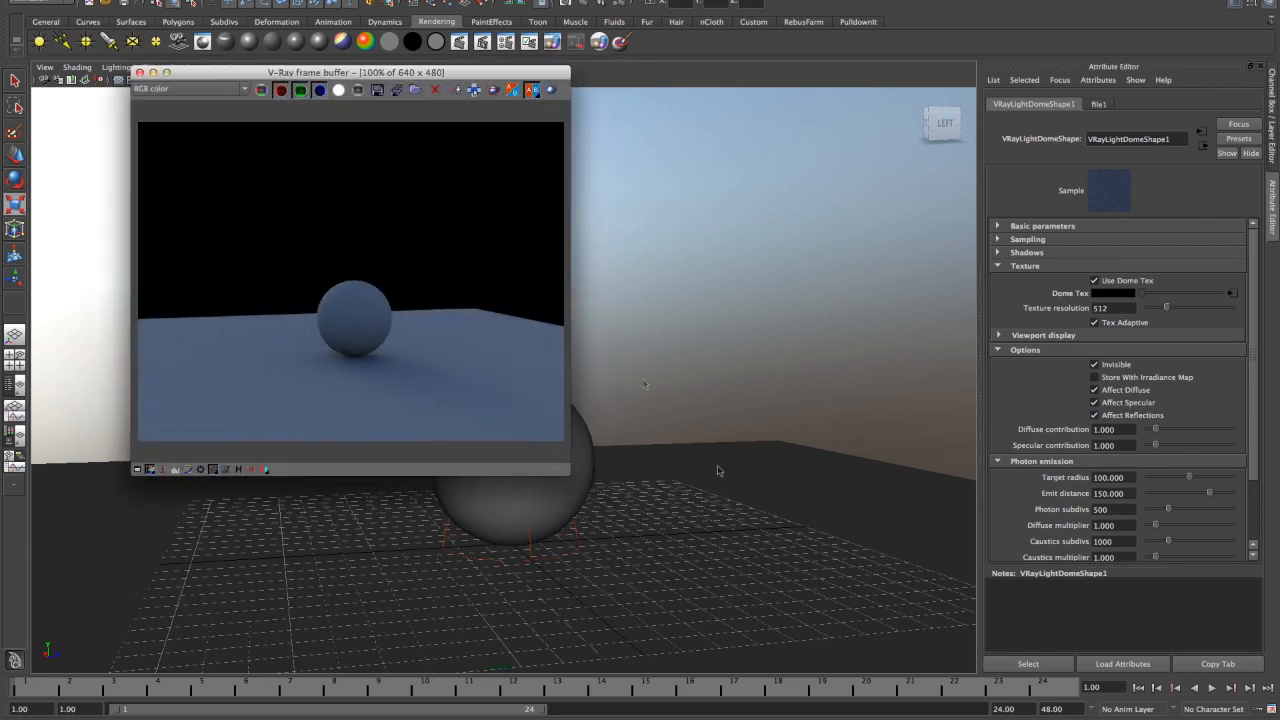
alt+drag(686, 503, 778, 395)
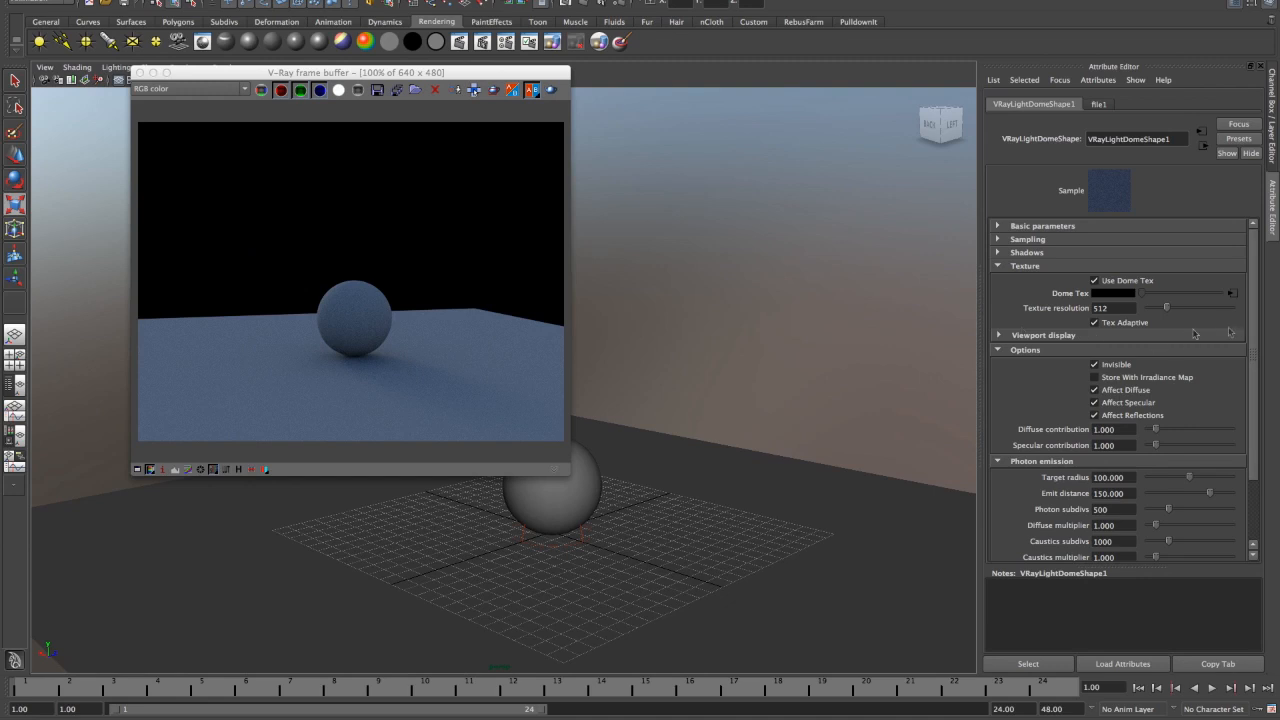
drag(1252, 497, 1249, 413)
alt+drag(679, 500, 654, 562)
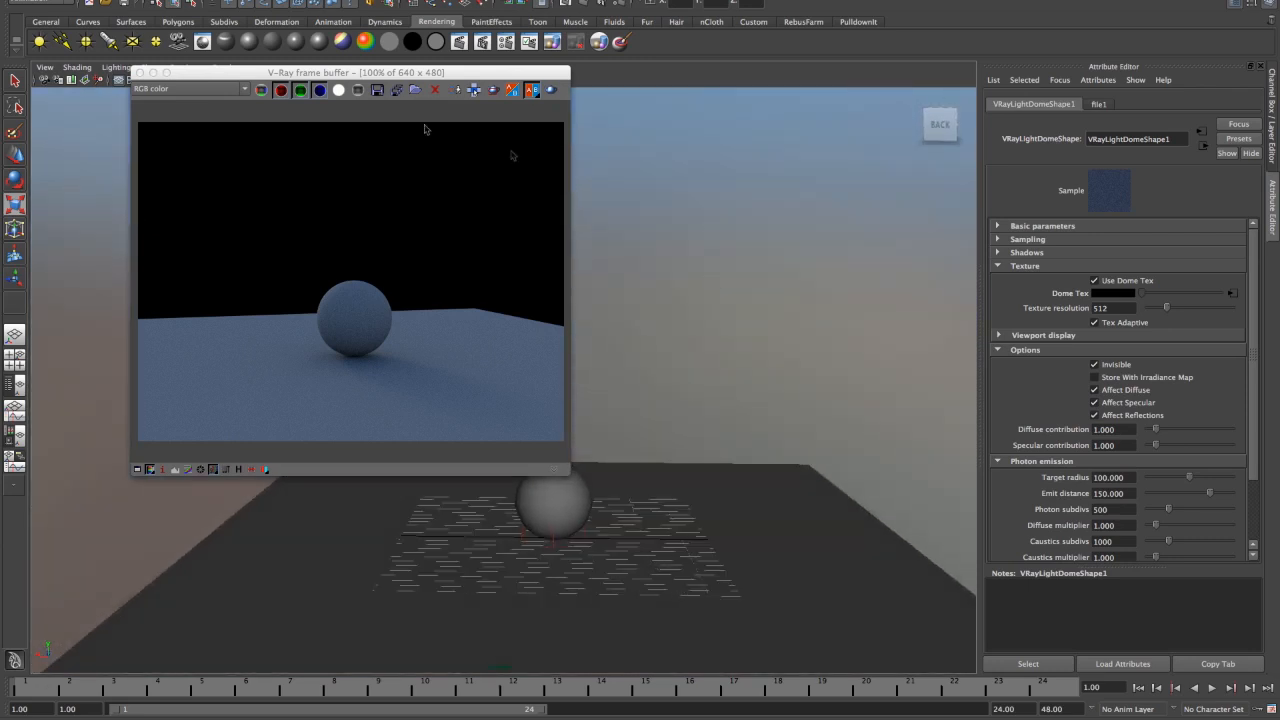
Create a Maya spot light and place it high above the sphere, aimed down at it.
drag(372, 78, 254, 157)
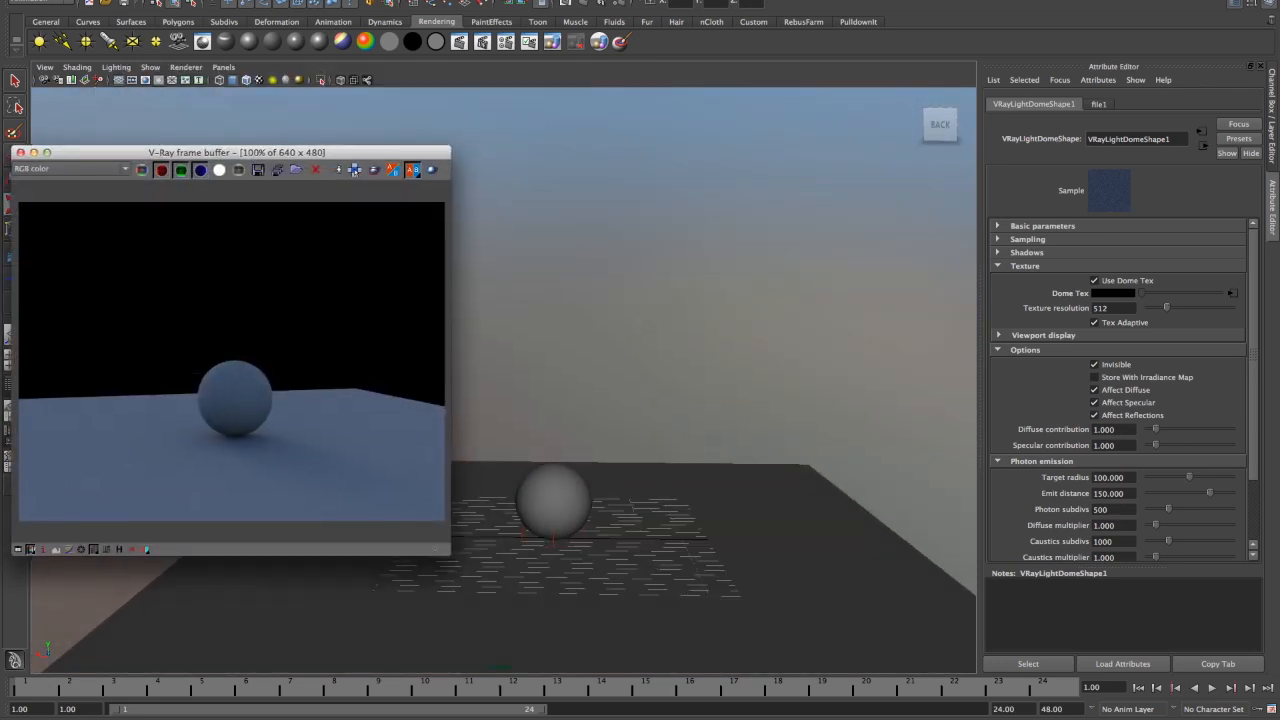
click(195, 0)
mouse_move(226, 40)
click(400, 82)
click(560, 533)
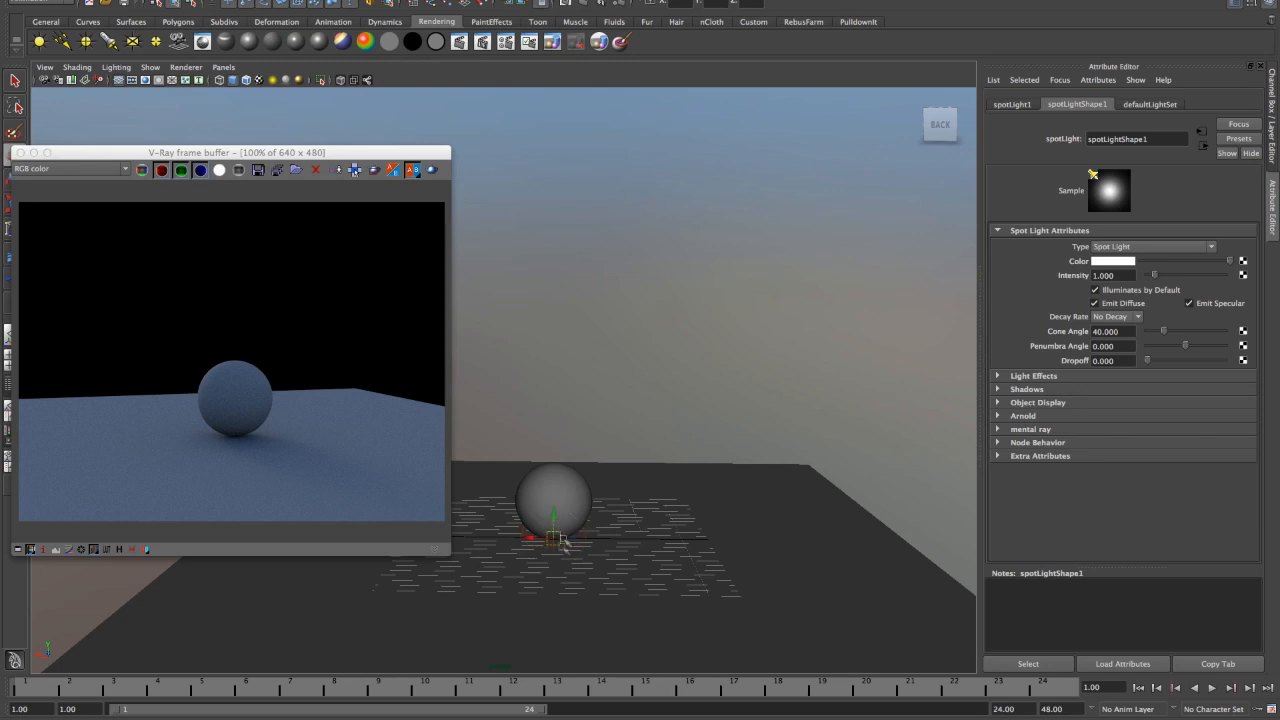
drag(553, 520, 732, 355)
drag(615, 281, 766, 400)
alt+drag(777, 484, 893, 501)
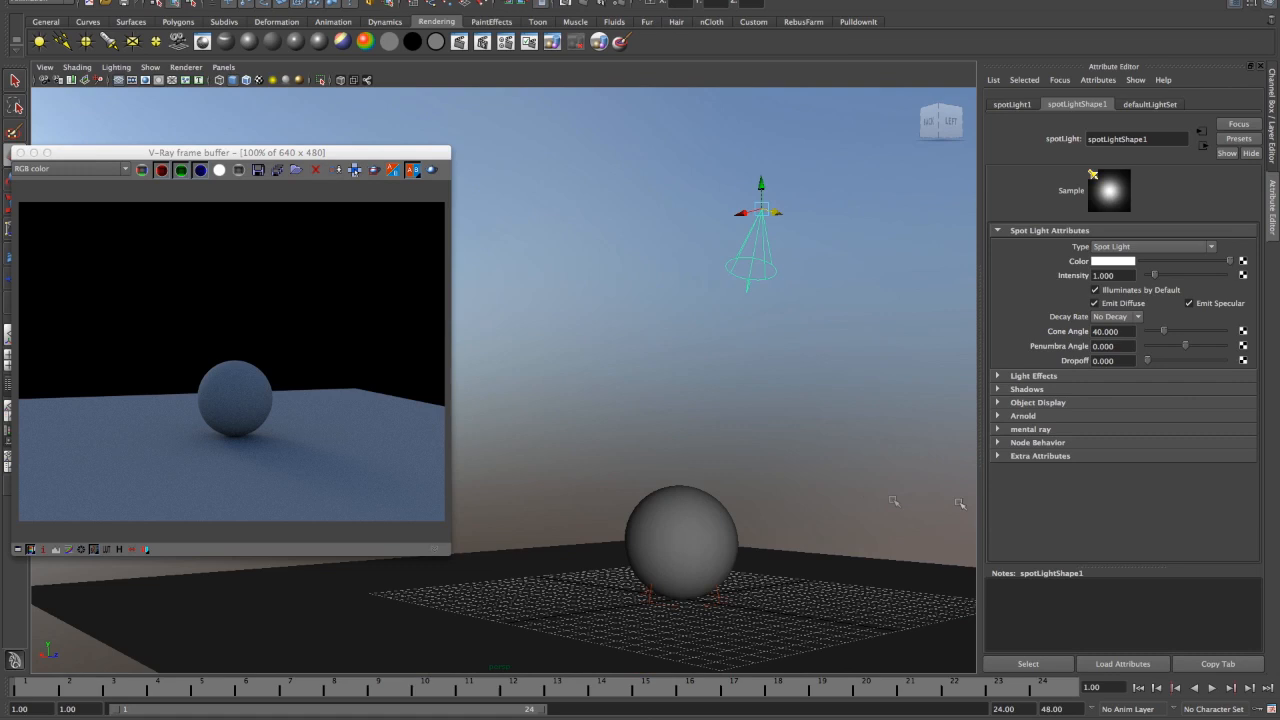
Enable ray trace shadows on the spot light with a light radius of 5 and 8 shadow rays.
click(1027, 389)
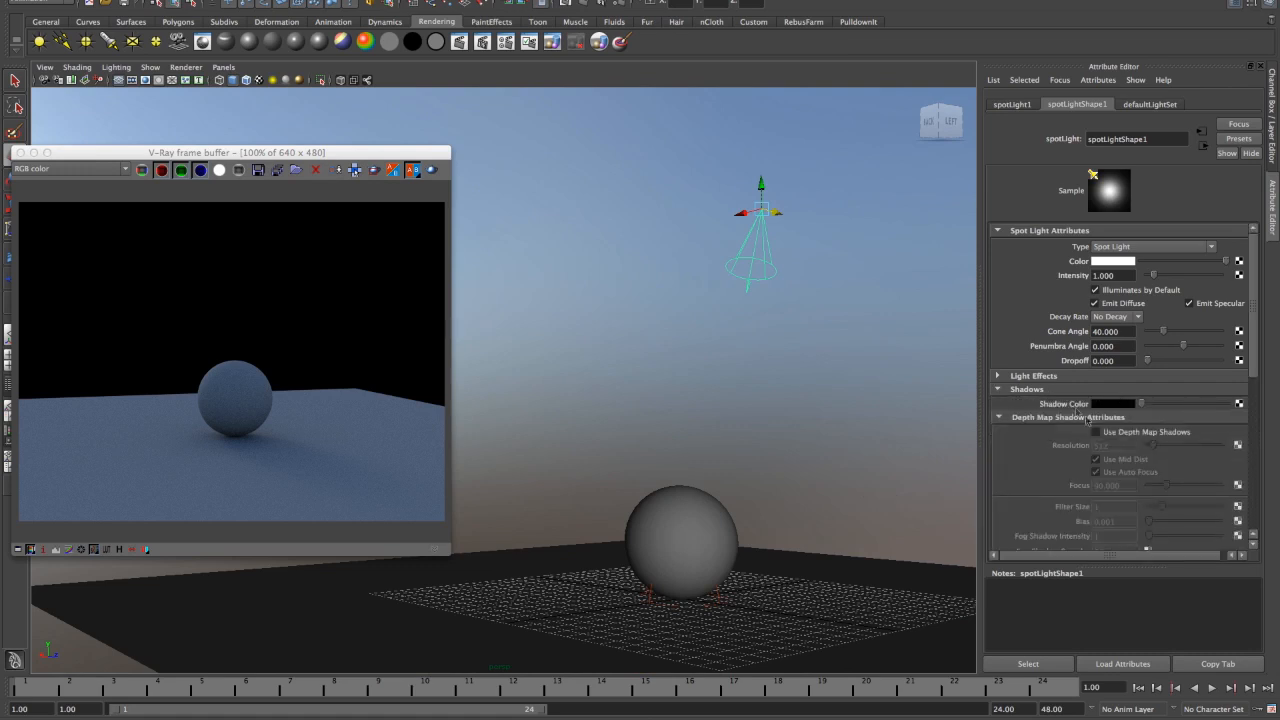
click(1081, 418)
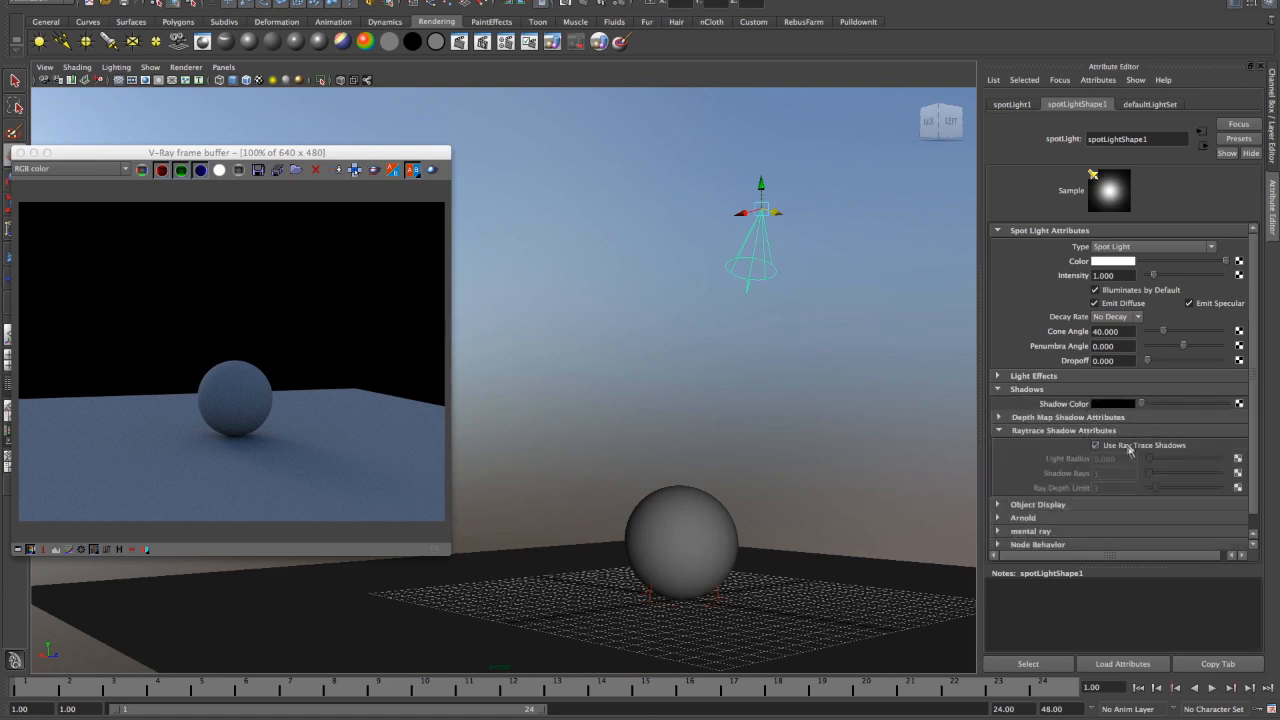
click(1096, 445)
double_click(1110, 459)
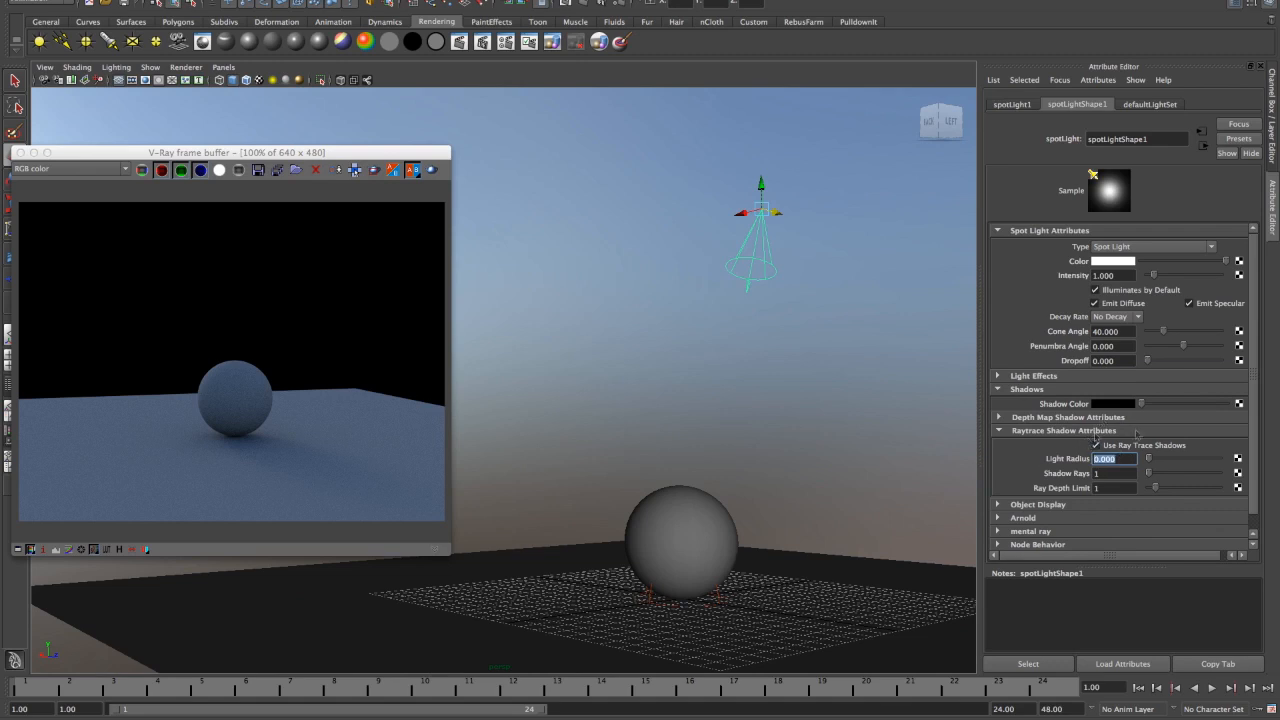
text(5)
key(Tab)
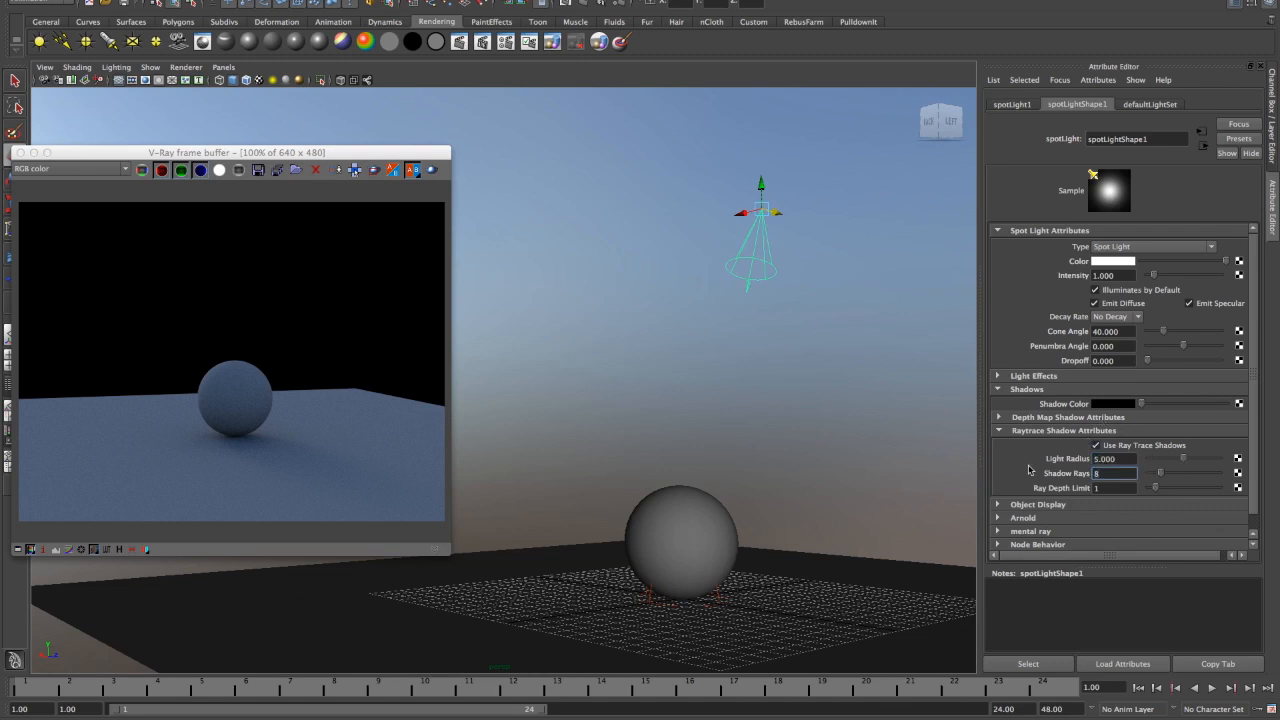
key(Return)
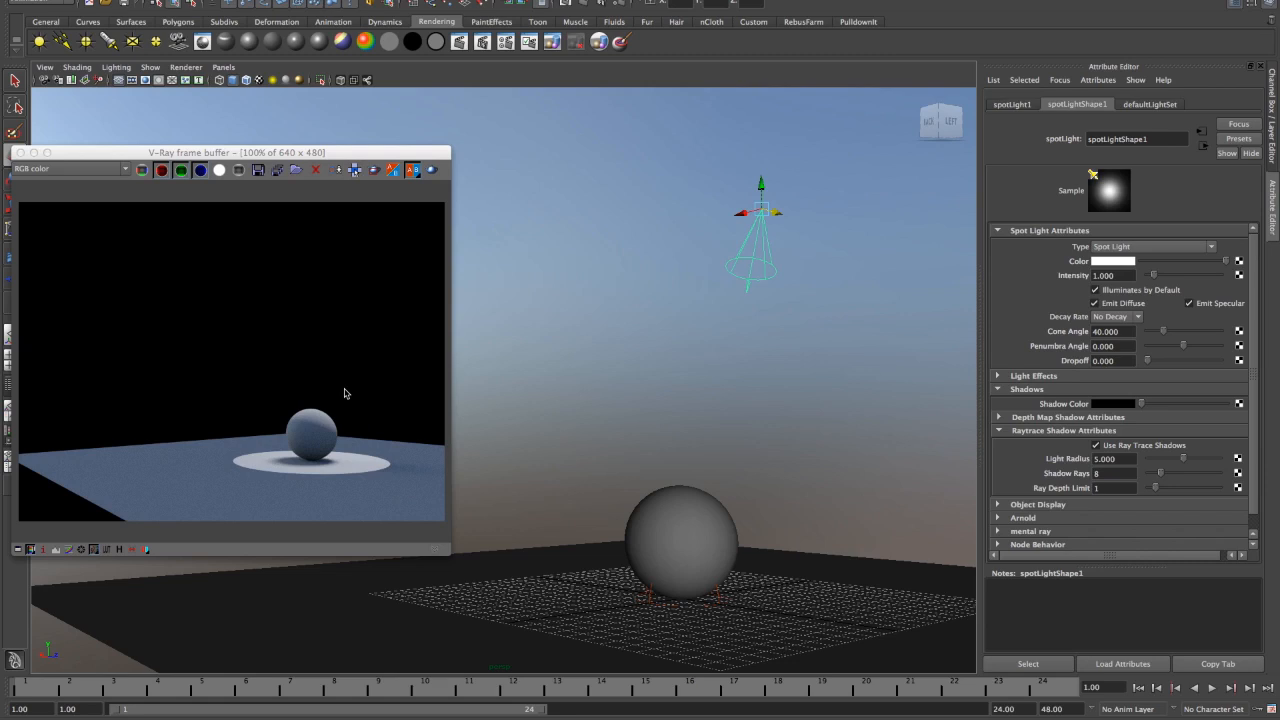
alt+drag(763, 457, 663, 479)
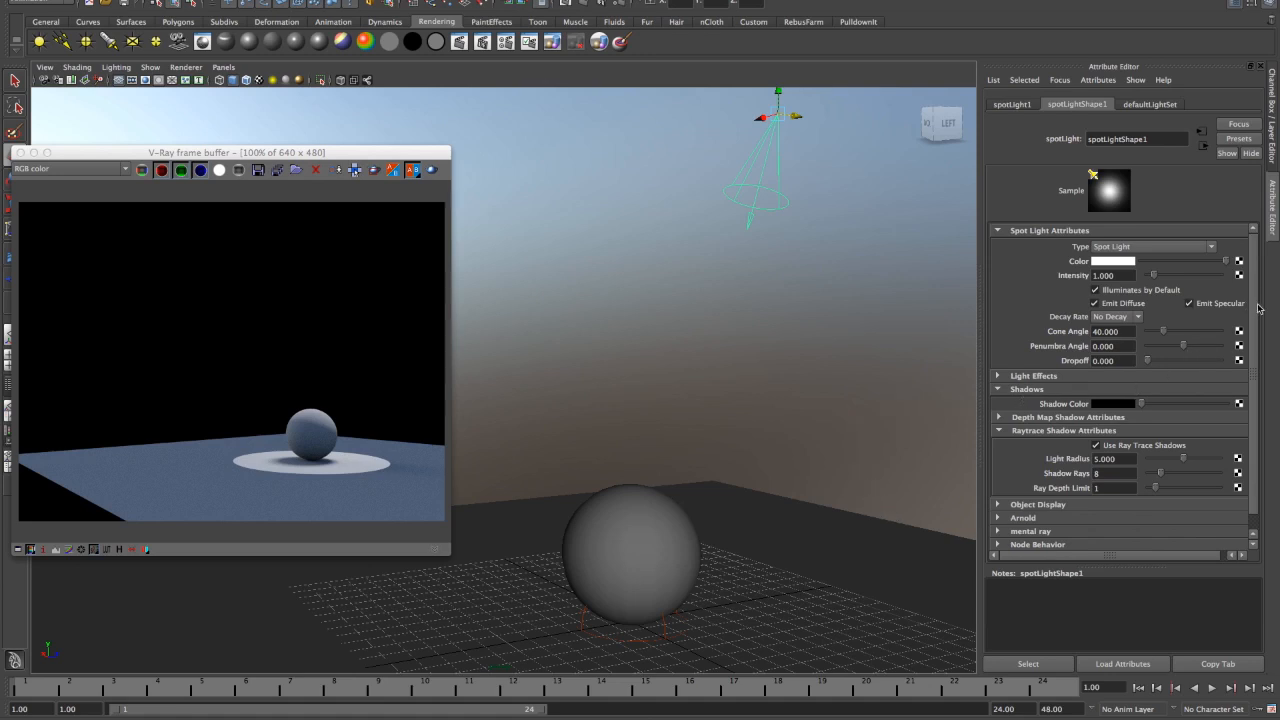
scroll(1261, 313, down, 1)
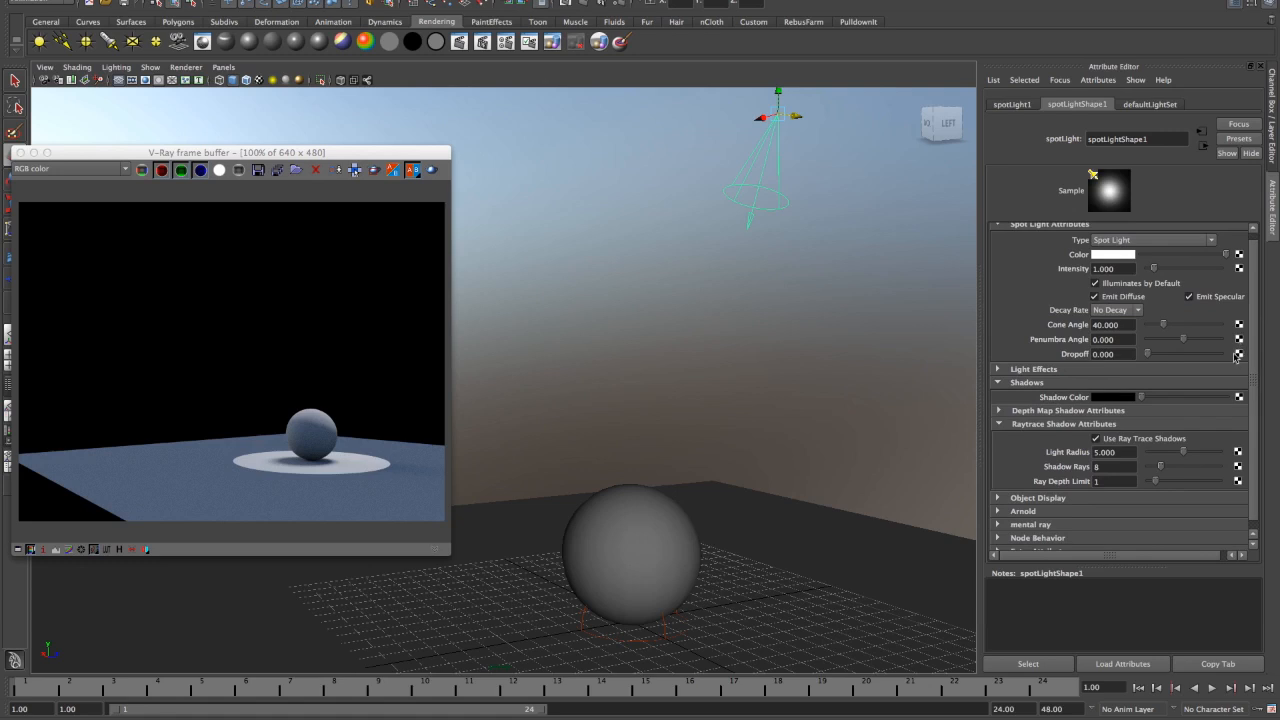
scroll(1257, 390, down, 2)
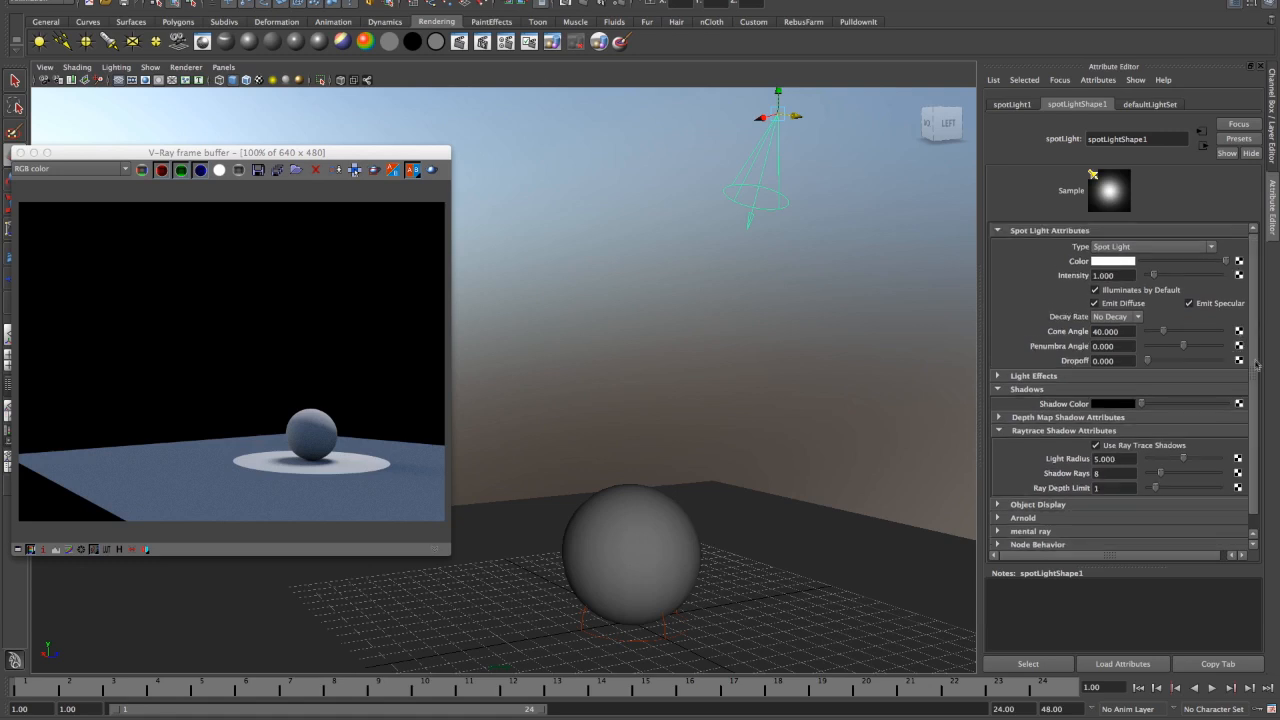